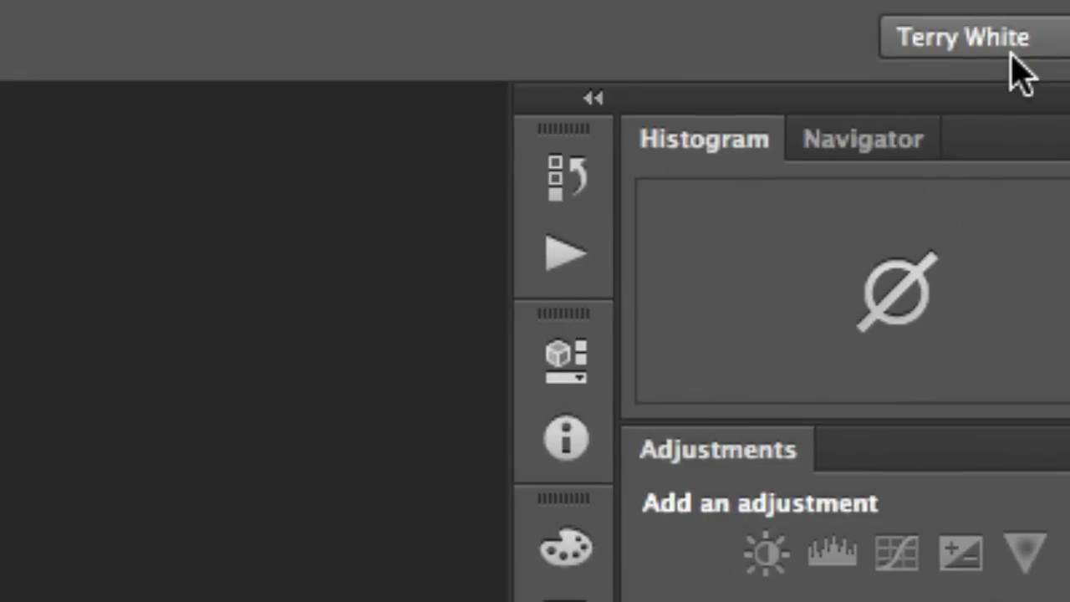
# Step: Switch to the Motion workspace and open Bracelet_Clip.mp4 from the PS Video Editing folder in Photoshop
pyautogui.click(1010, 49)
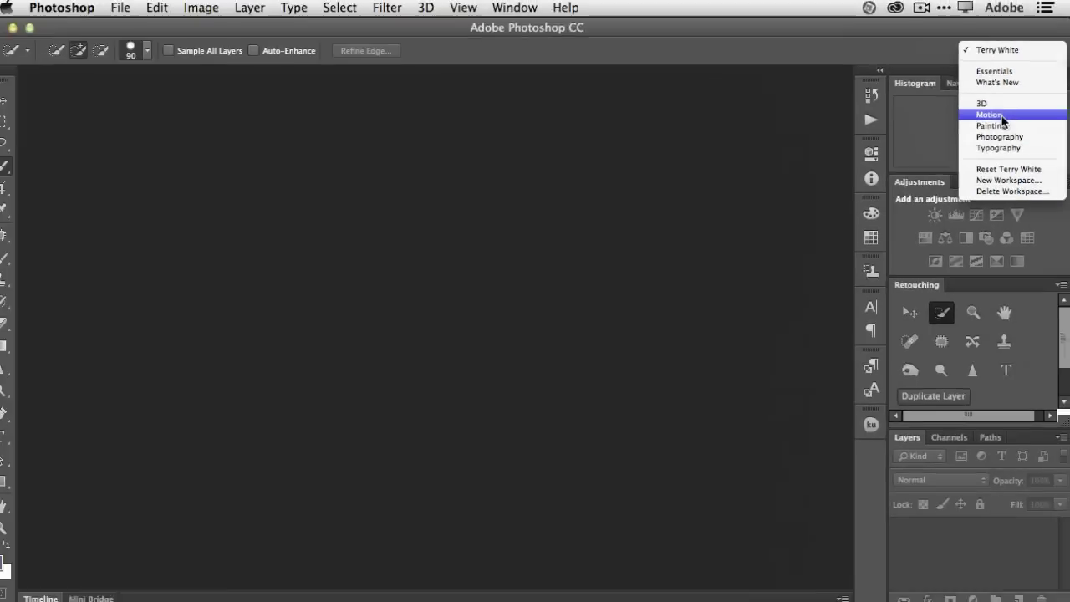
pyautogui.click(990, 115)
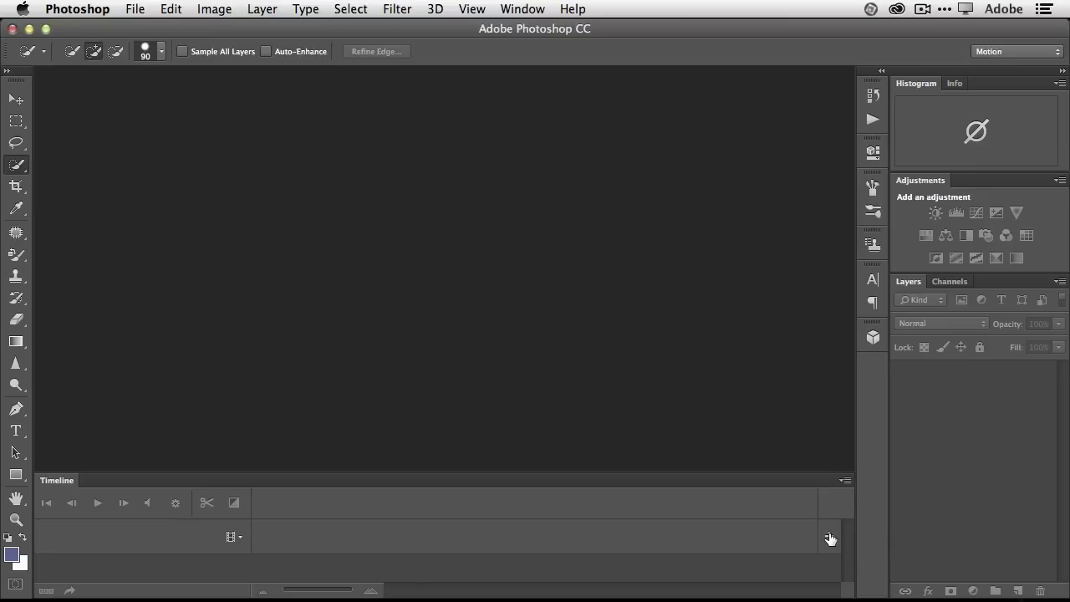
pyautogui.moveTo(96, 596)
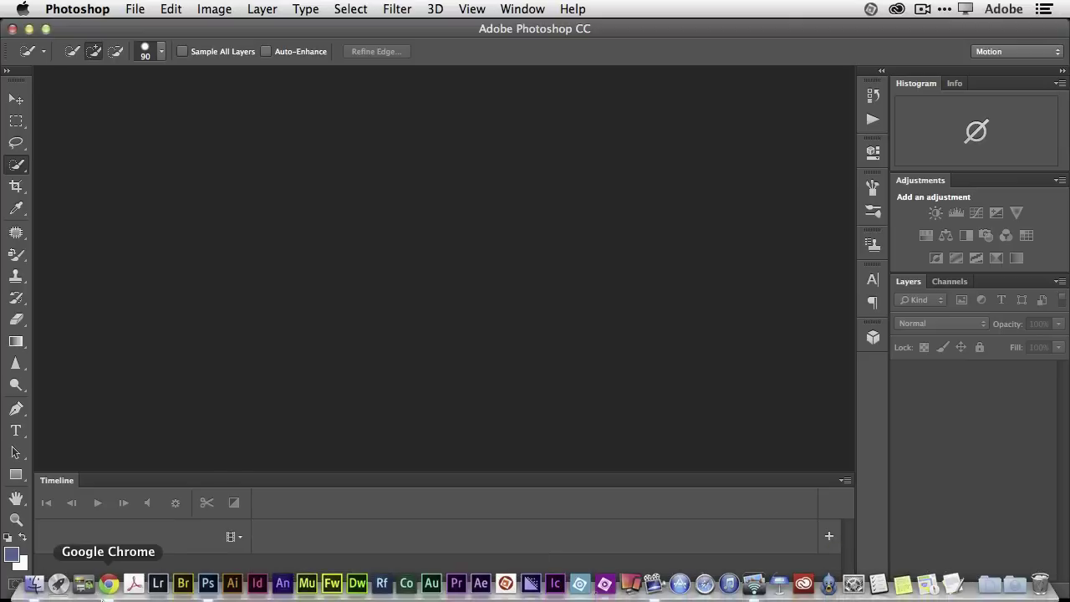
pyautogui.click(35, 587)
pyautogui.click(614, 332)
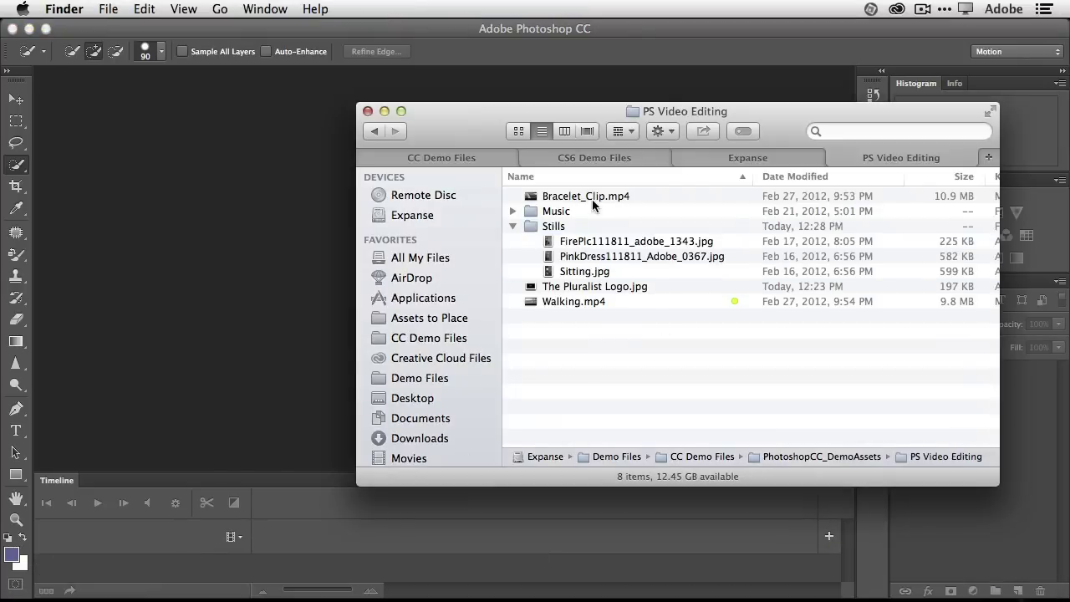
pyautogui.moveTo(589, 200); pyautogui.dragTo(208, 585)
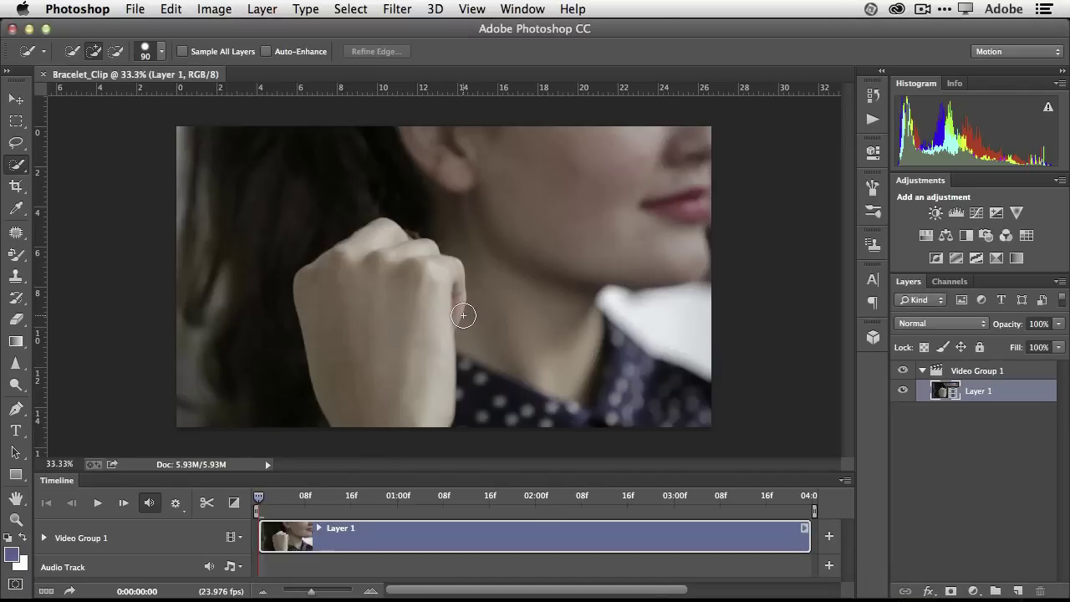
# Step: Play the bracelet clip through to its end in the timeline
pyautogui.click(398, 8)
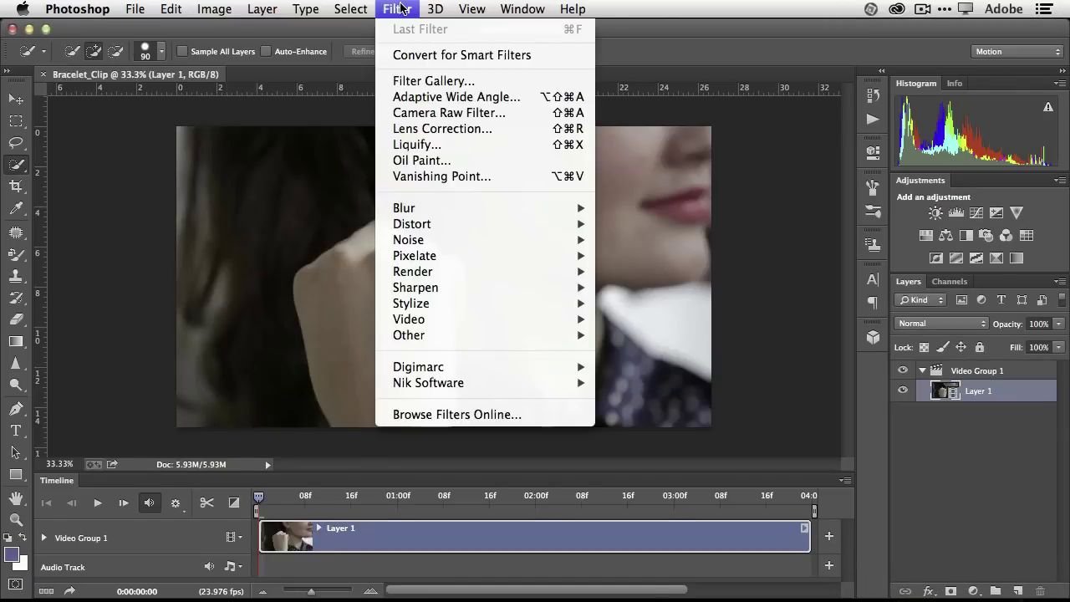
pyautogui.click(399, 8)
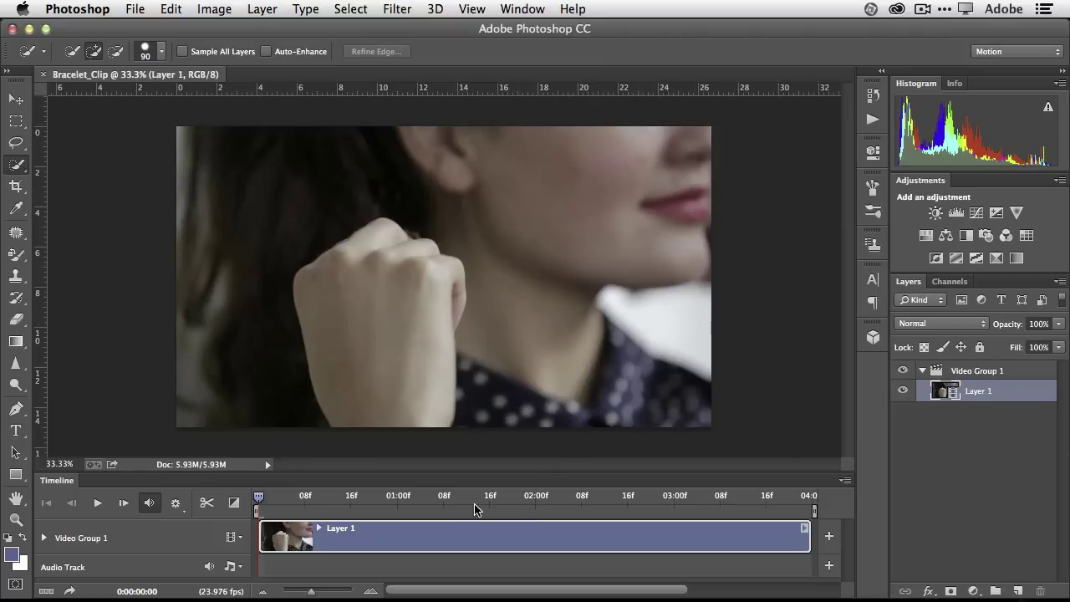
pyautogui.click(98, 503)
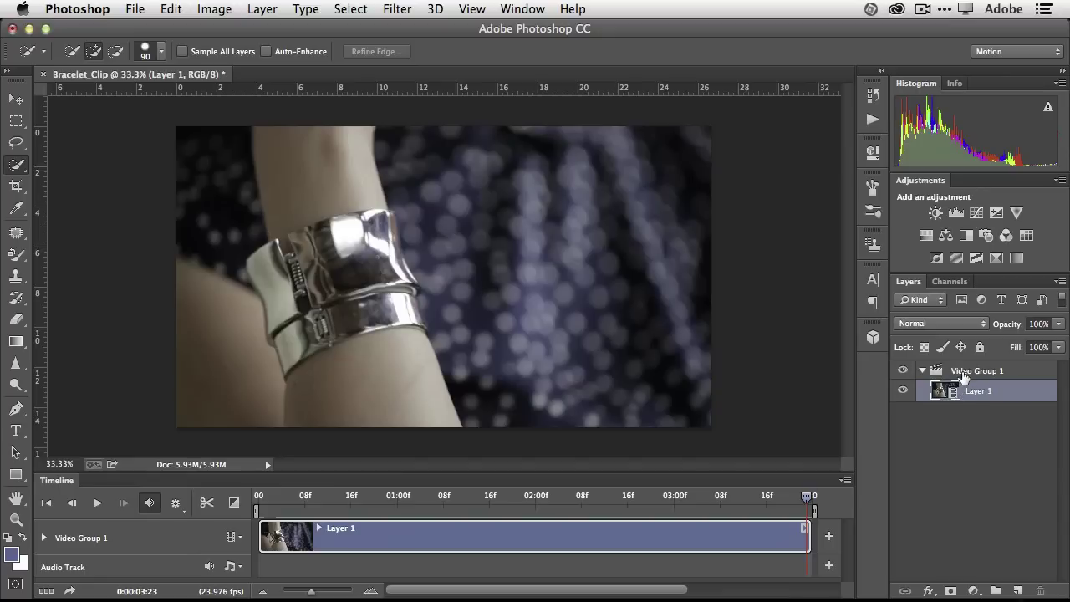
# Step: Place the three images FirePlc111811_adobe_1343.jpg, PinkDress111811_Adobe_0367.jpg and Sitting.jpg from the Stills folder into the video document
pyautogui.moveTo(308, 596)
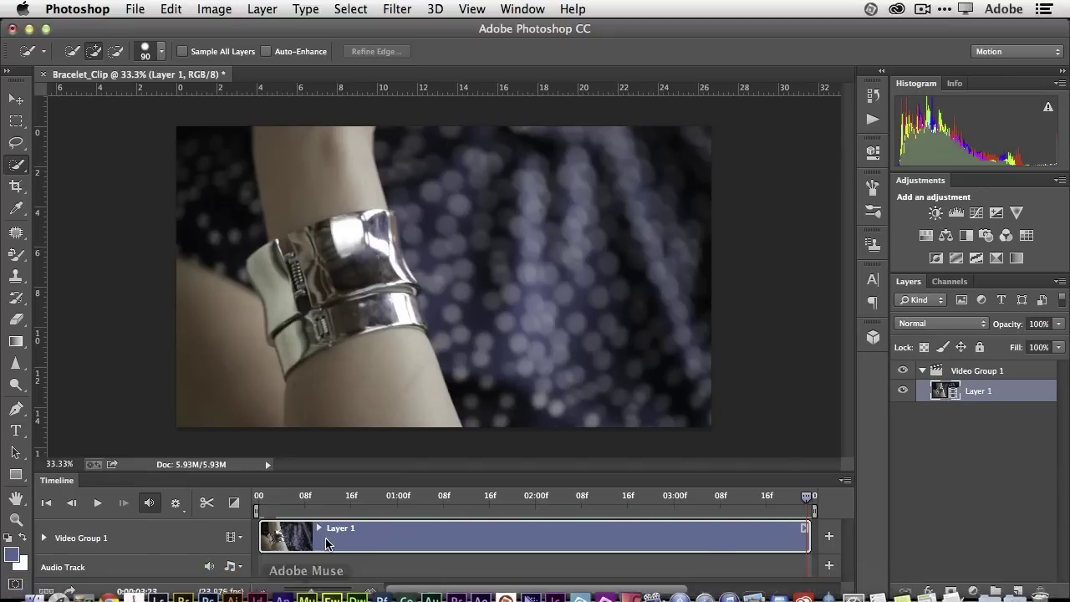
pyautogui.hscroll(5, 310, 594)
pyautogui.hscroll(-5, 310, 593)
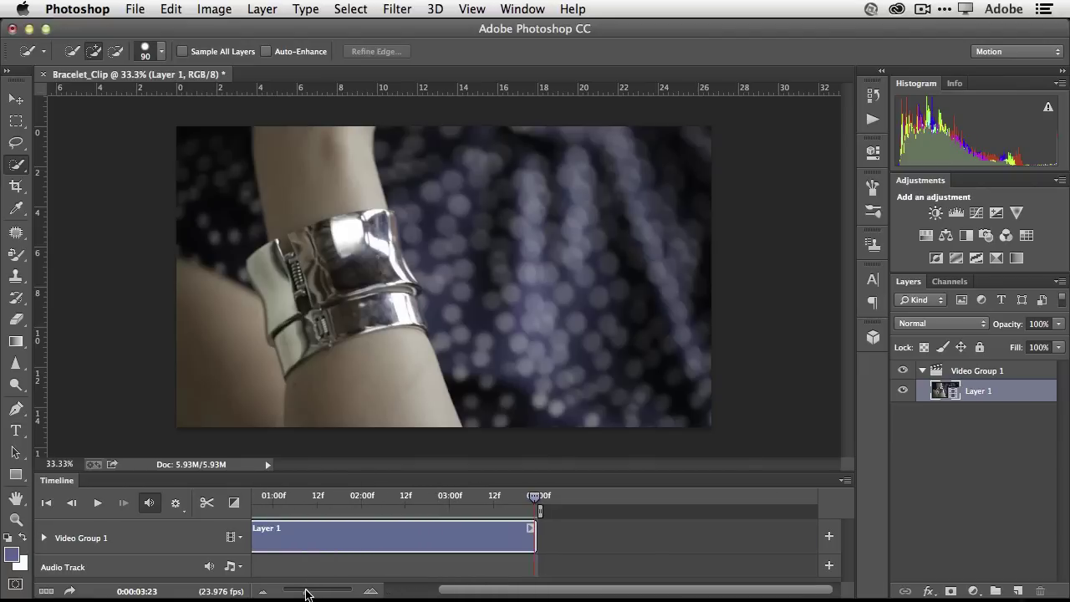
pyautogui.moveTo(310, 593); pyautogui.dragTo(296, 593)
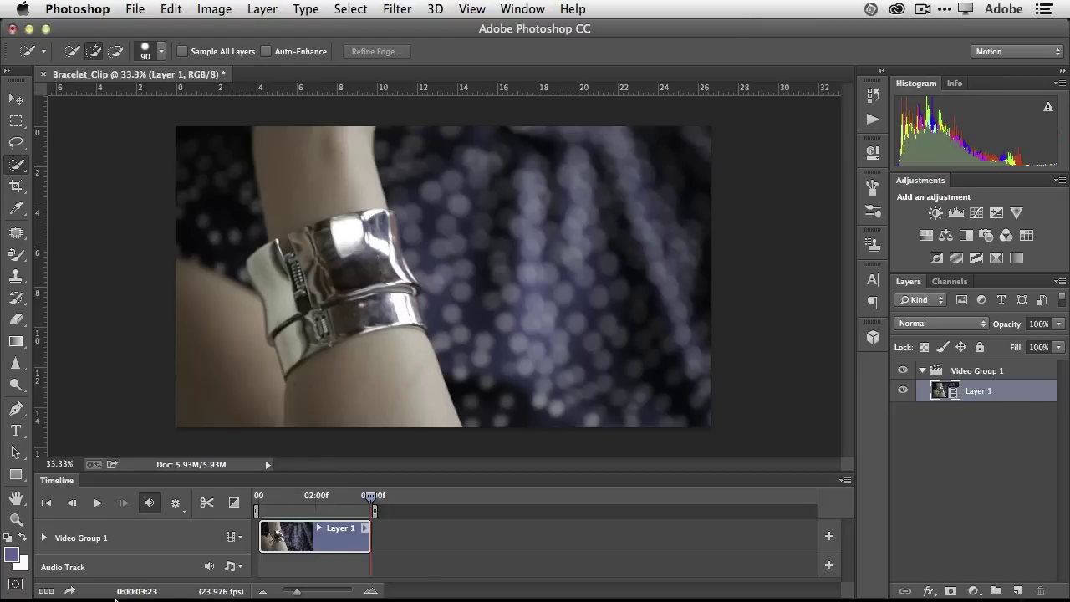
pyautogui.moveTo(117, 598)
pyautogui.click(46, 591)
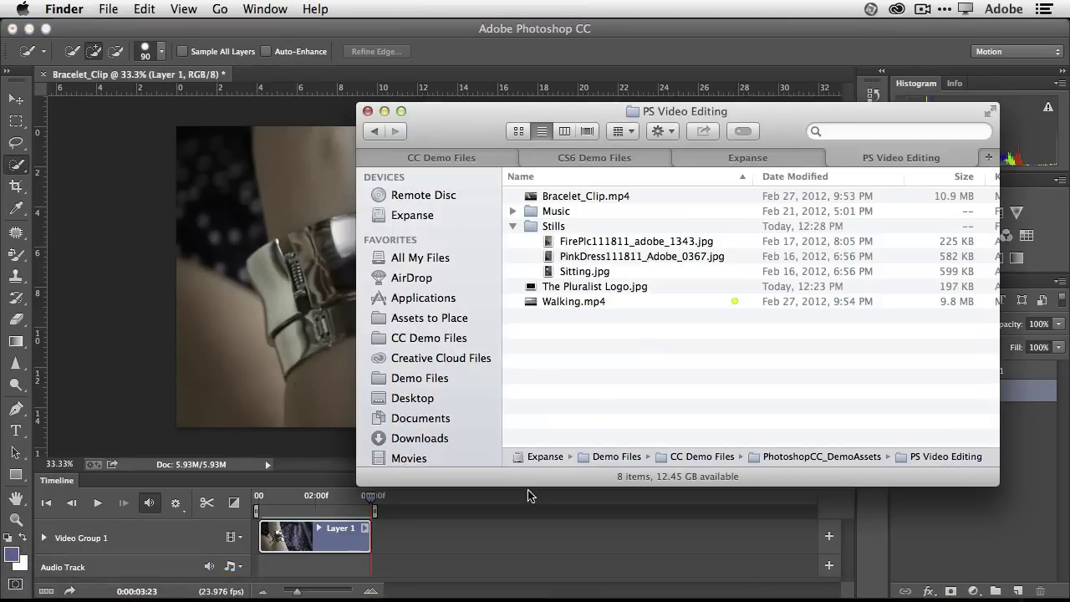
pyautogui.click(608, 244)
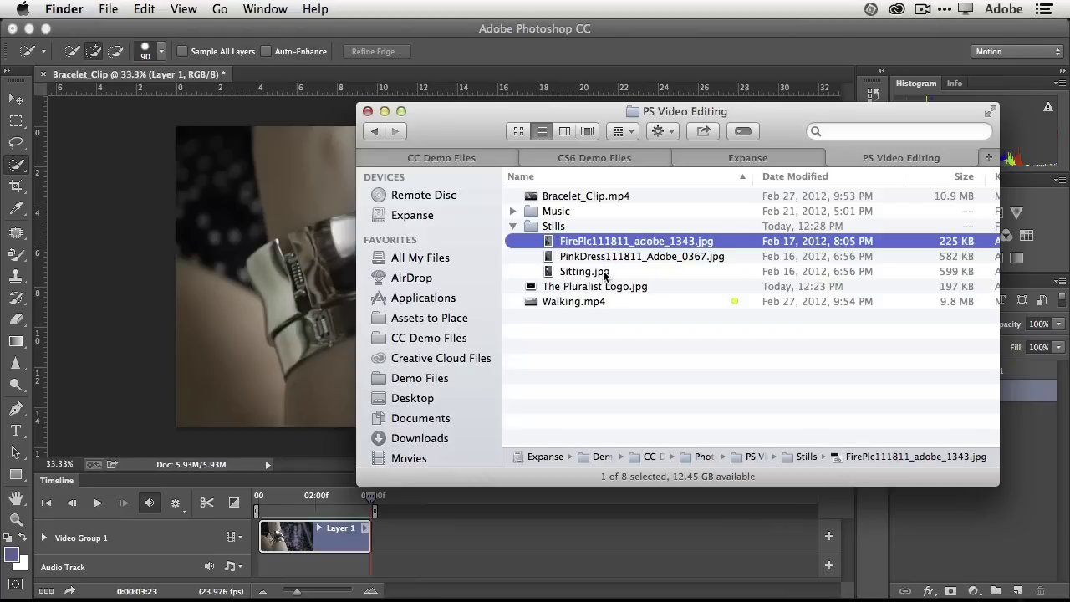
pyautogui.keyDown('shift'); pyautogui.click(605, 272); pyautogui.keyUp('shift')
pyautogui.moveTo(605, 274); pyautogui.dragTo(506, 301)
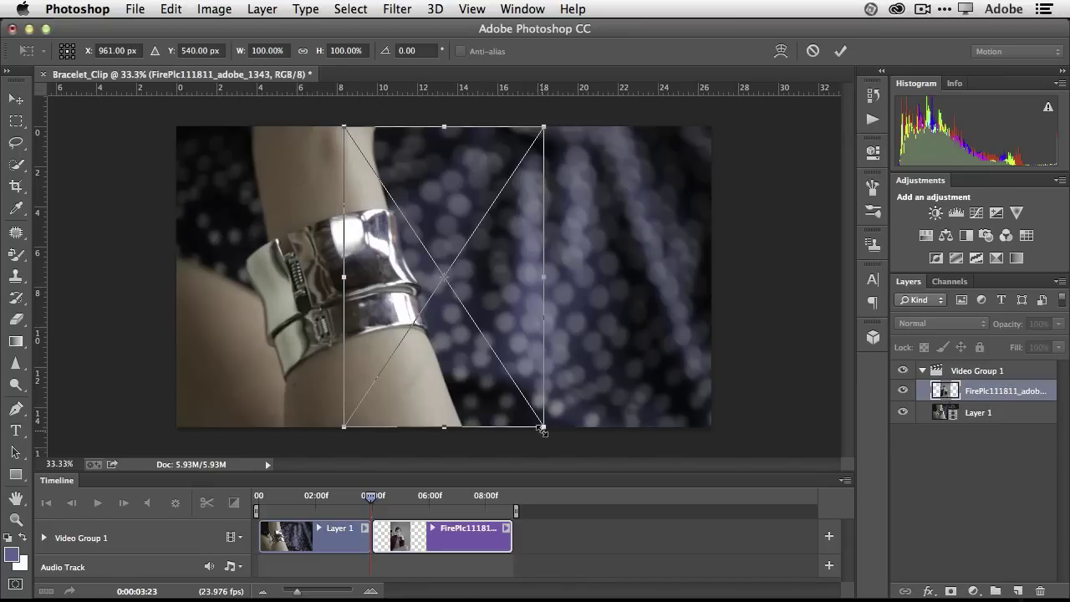
# Step: Enlarge the FirePlc still to about 117% around the middle of the frame and commit its placement
pyautogui.moveTo(544, 427); pyautogui.dragTo(562, 454)
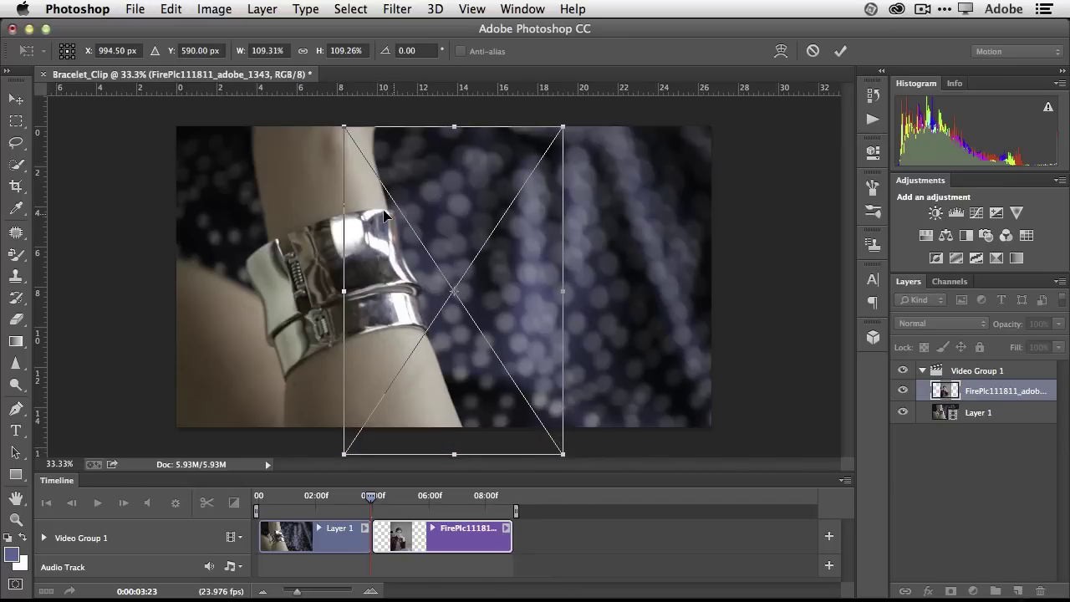
pyautogui.moveTo(346, 124); pyautogui.dragTo(324, 106)
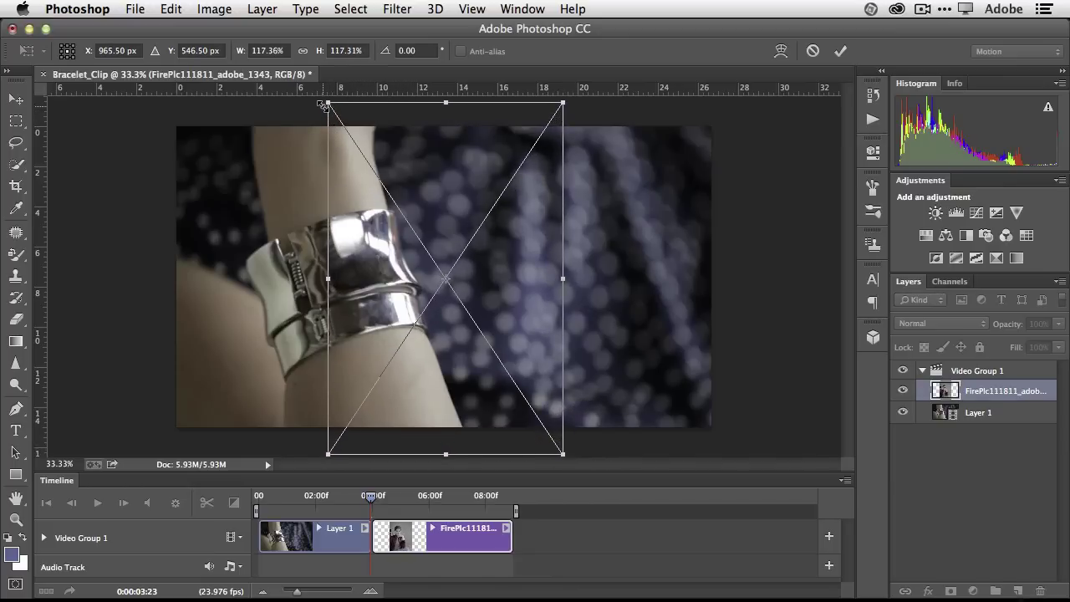
pyautogui.press('Return')
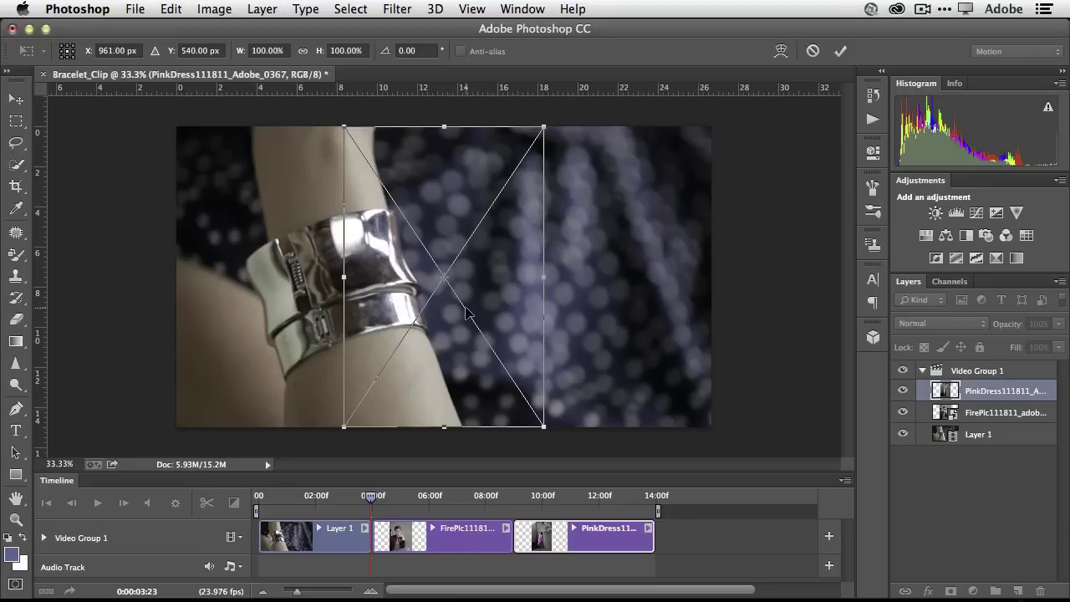
# Step: Position the PinkDress still at the frame's right edge and the Sitting still at its left edge, committing both placements
pyautogui.moveTo(452, 313); pyautogui.dragTo(616, 312)
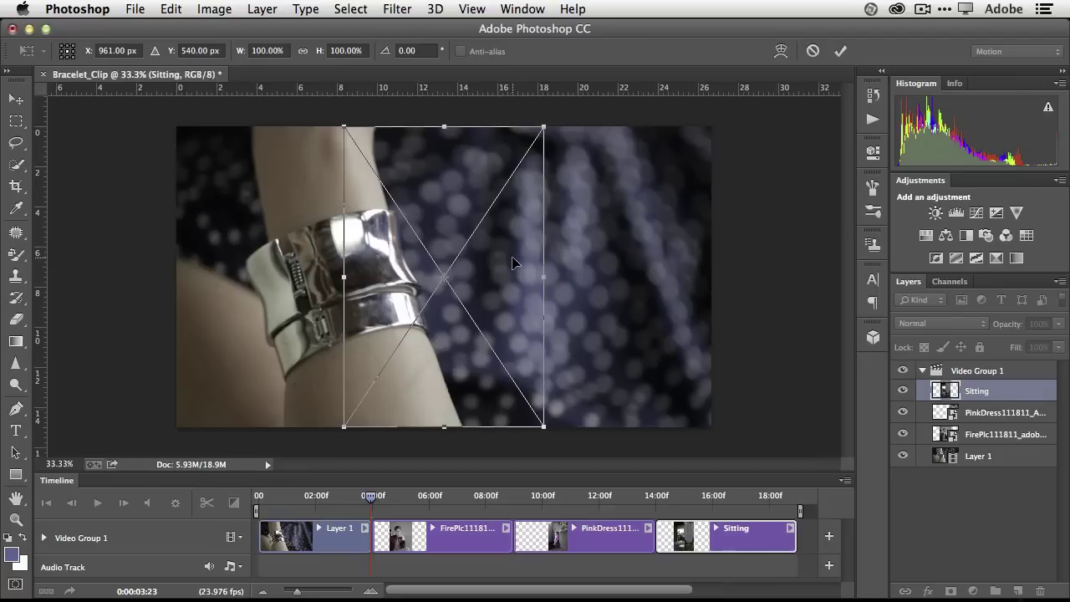
pyautogui.moveTo(501, 260); pyautogui.dragTo(335, 260)
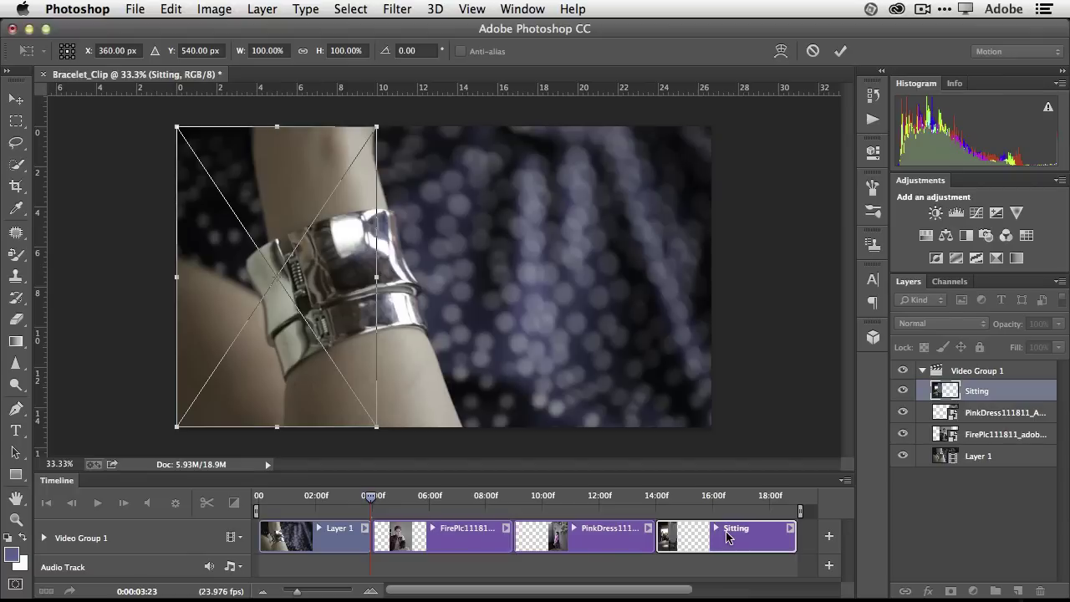
pyautogui.press('w')
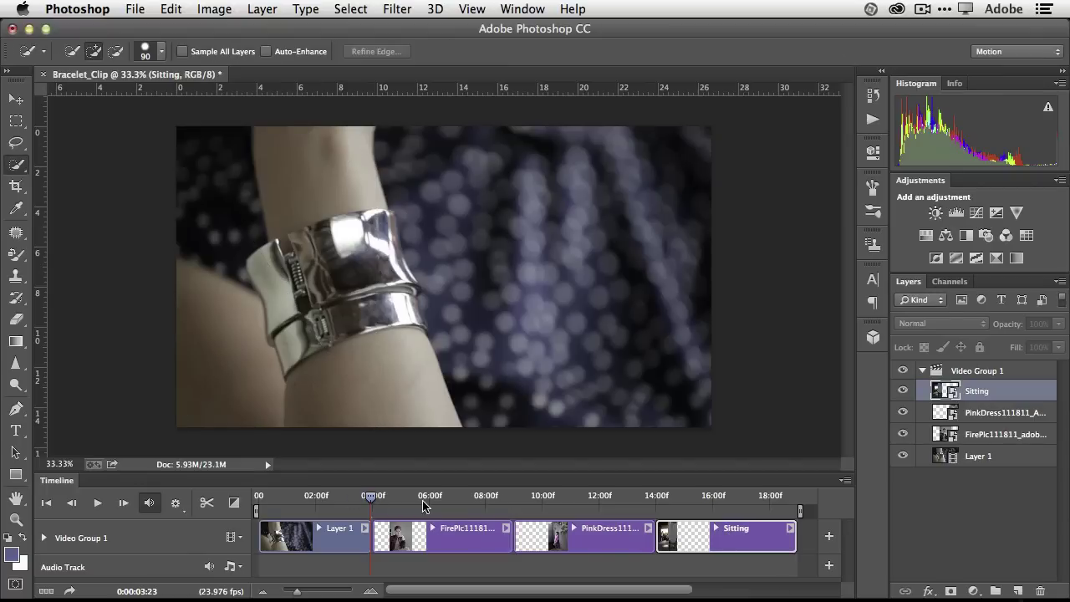
# Step: Move the Sitting, PinkDress and FirePlc layers out of Video Group 1 onto separate tracks above it
pyautogui.moveTo(423, 505); pyautogui.dragTo(444, 501)
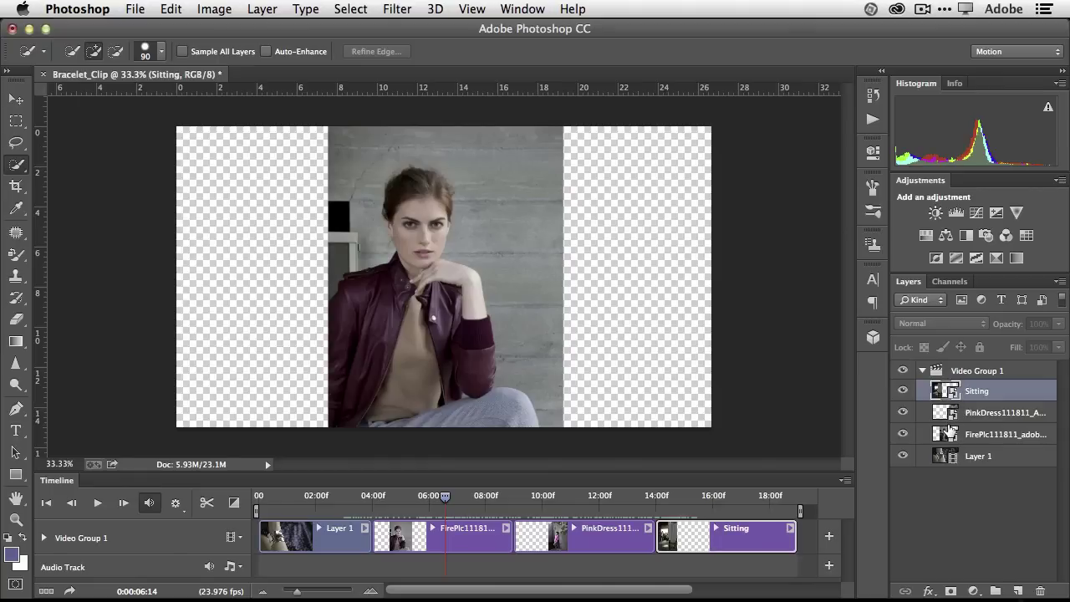
pyautogui.keyDown('shift'); pyautogui.click(951, 435); pyautogui.keyUp('shift')
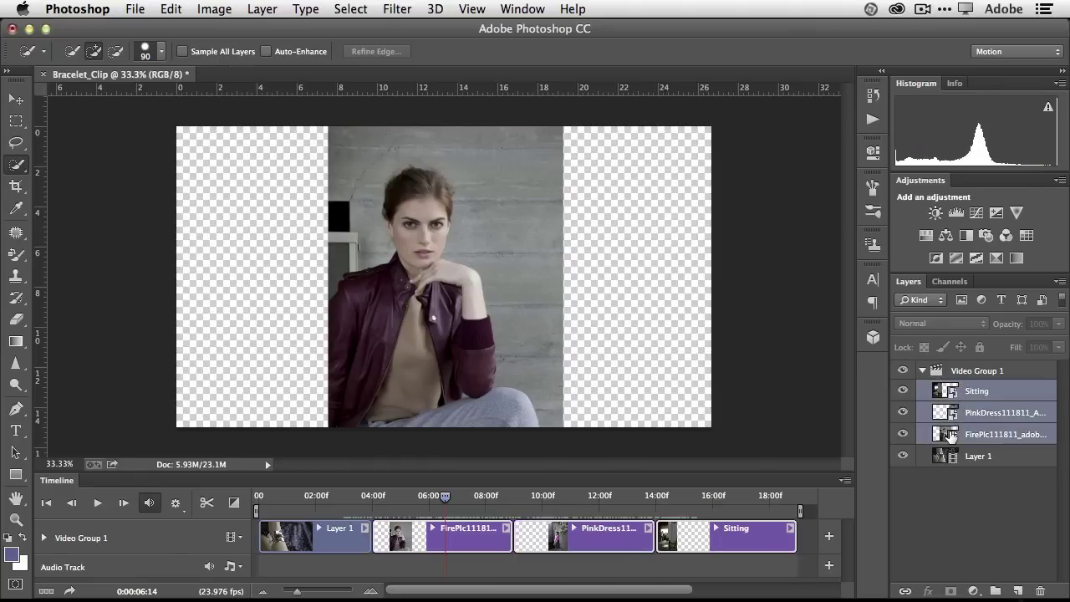
pyautogui.moveTo(948, 430); pyautogui.dragTo(947, 365)
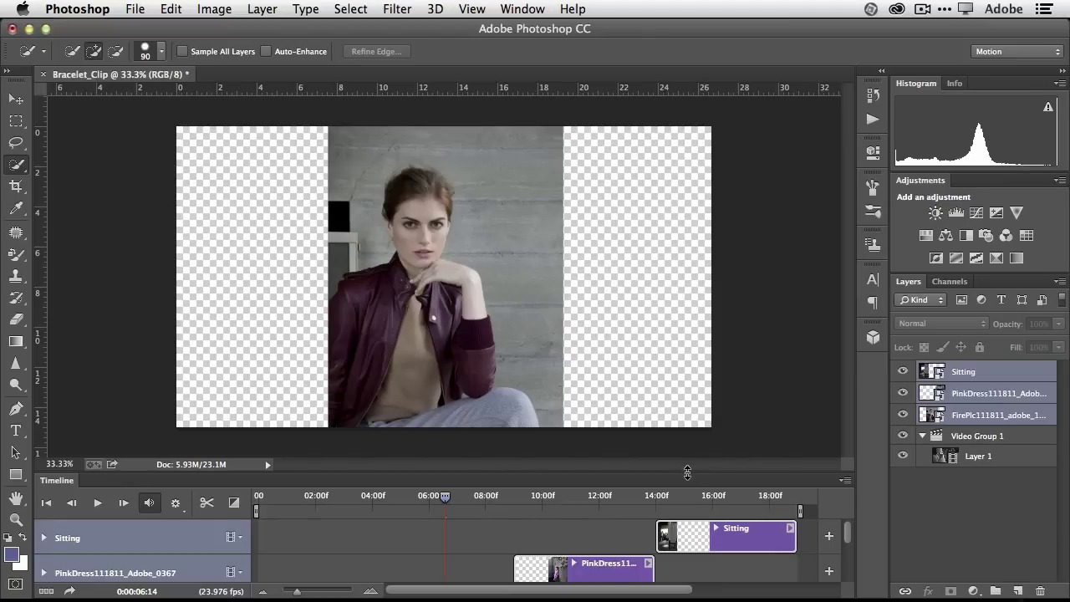
# Step: Enlarge the timeline and shift the PinkDress and Sitting clips to start together with the FirePlc clip
pyautogui.moveTo(687, 473); pyautogui.dragTo(689, 399)
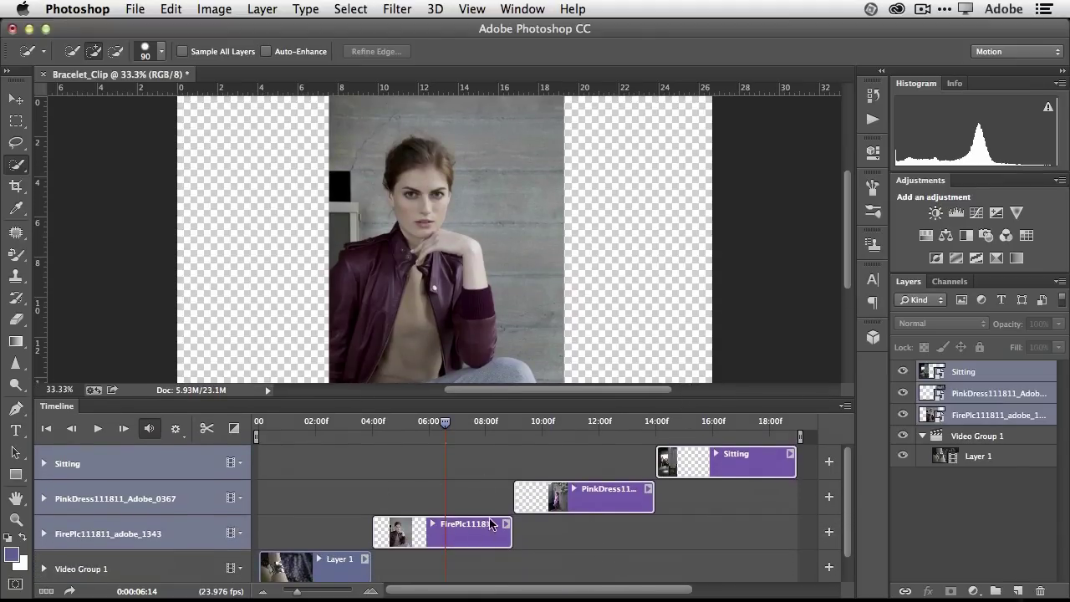
pyautogui.click(565, 529)
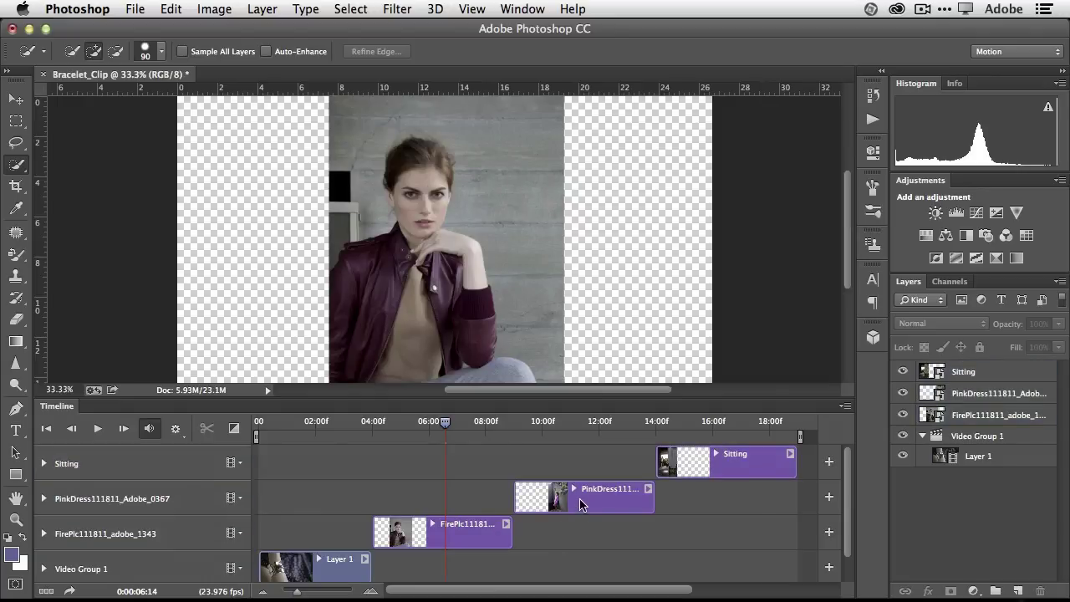
pyautogui.moveTo(580, 504); pyautogui.dragTo(436, 497)
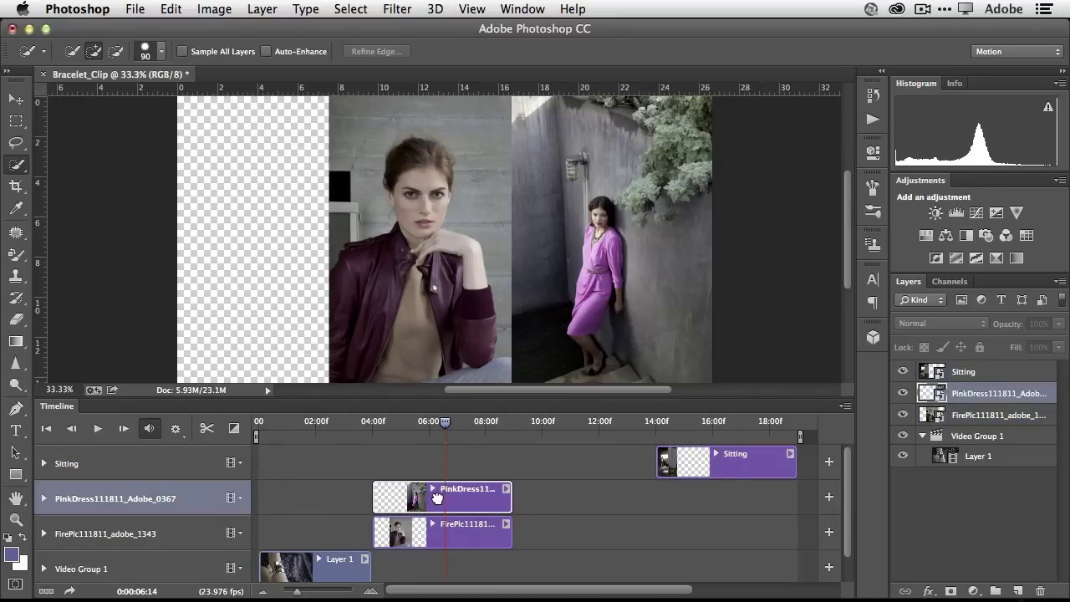
pyautogui.moveTo(721, 460); pyautogui.dragTo(438, 458)
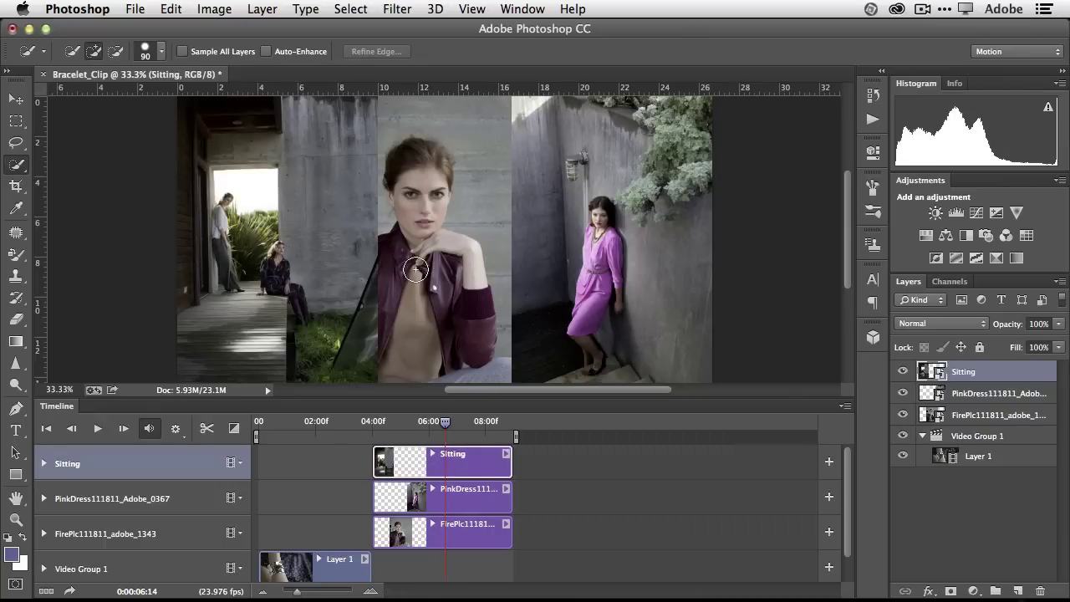
# Step: Play the sequence from shortly before the three stills start to review the transition from the video
pyautogui.click(443, 423)
pyautogui.moveTo(443, 422); pyautogui.dragTo(351, 427)
pyautogui.press('space')
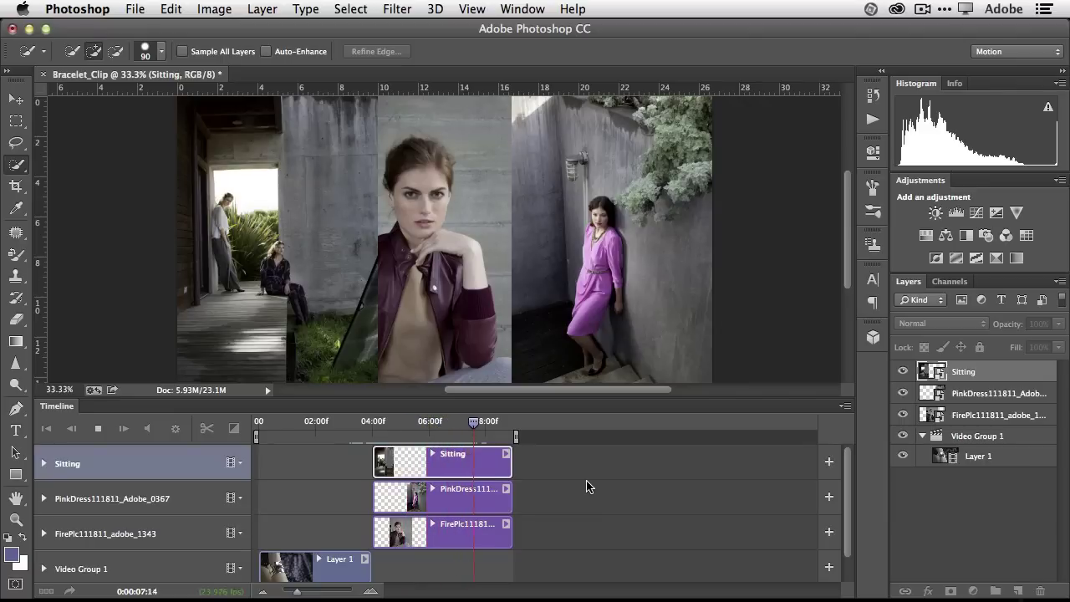
# Step: Set the playhead to 0:00:04:01 and expand the animation properties of the Sitting, PinkDress and FirePlc tracks
pyautogui.moveTo(504, 426); pyautogui.dragTo(373, 427)
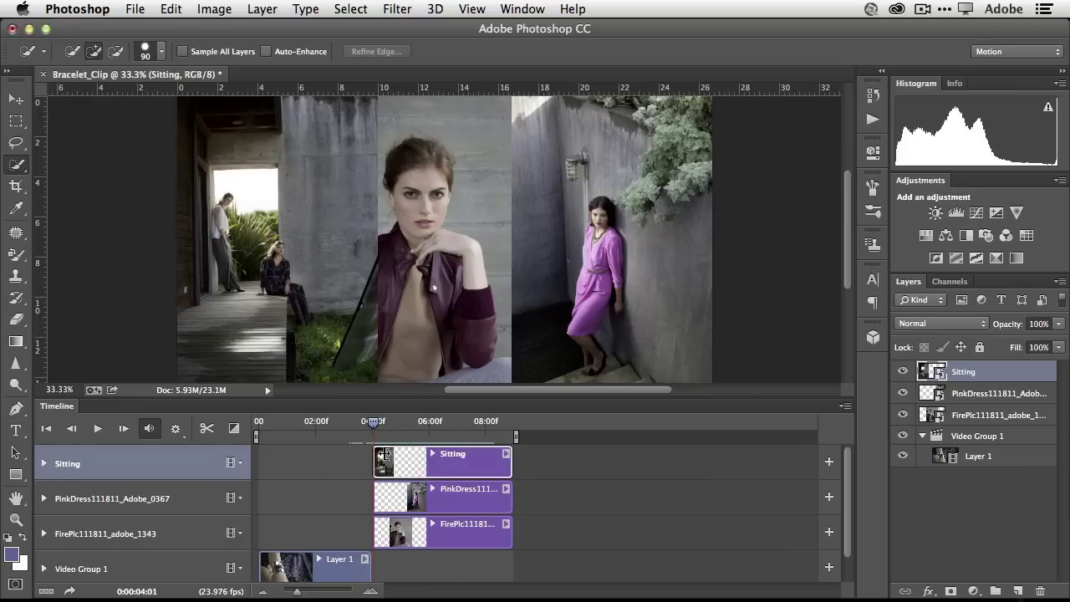
pyautogui.click(433, 454)
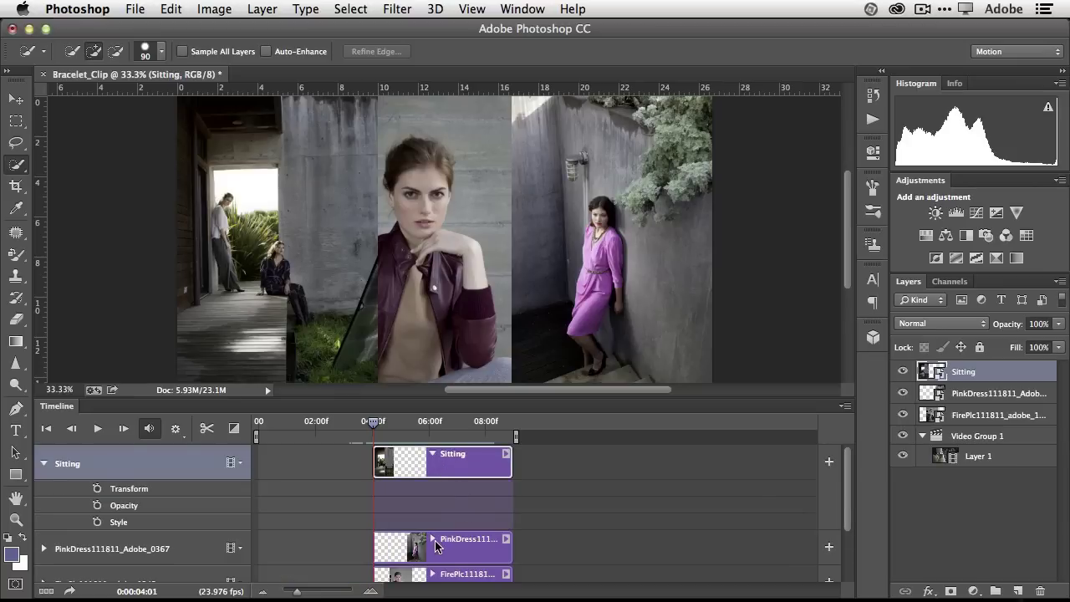
pyautogui.click(433, 544)
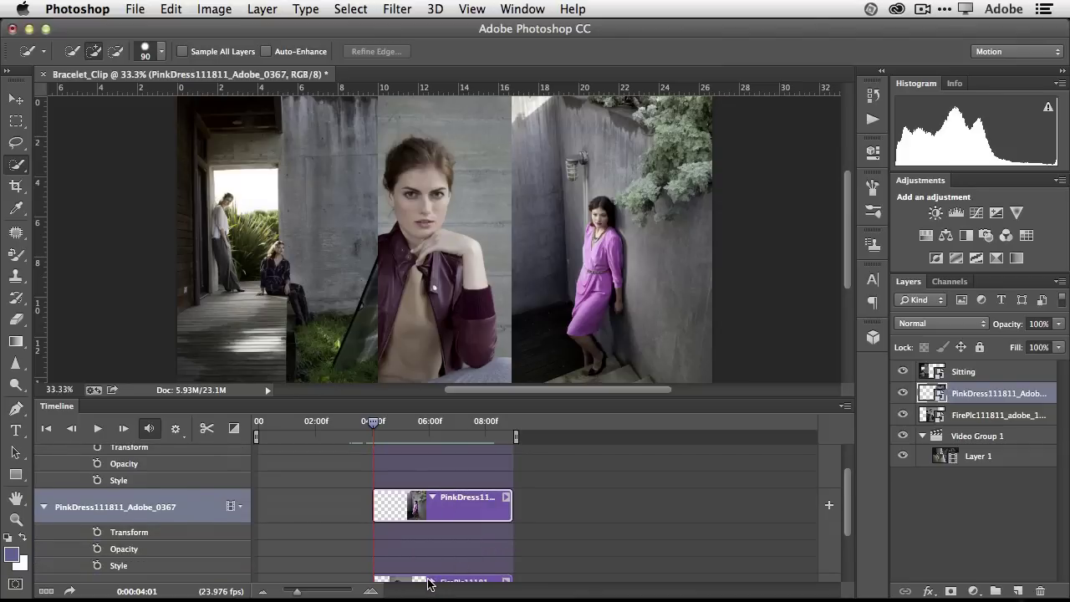
pyautogui.click(431, 583)
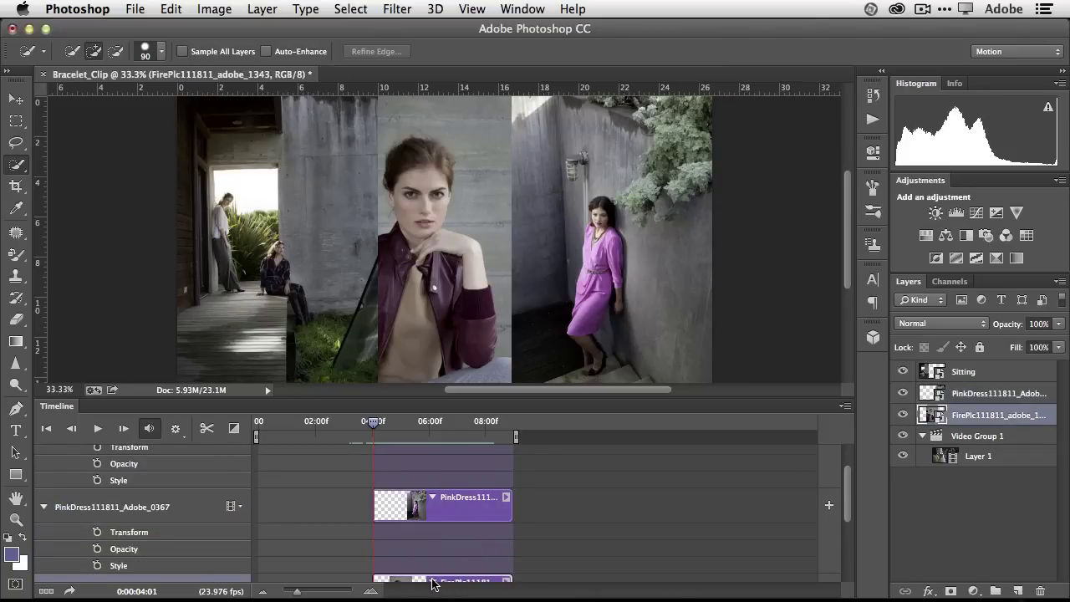
pyautogui.scroll(2, 499, 504)
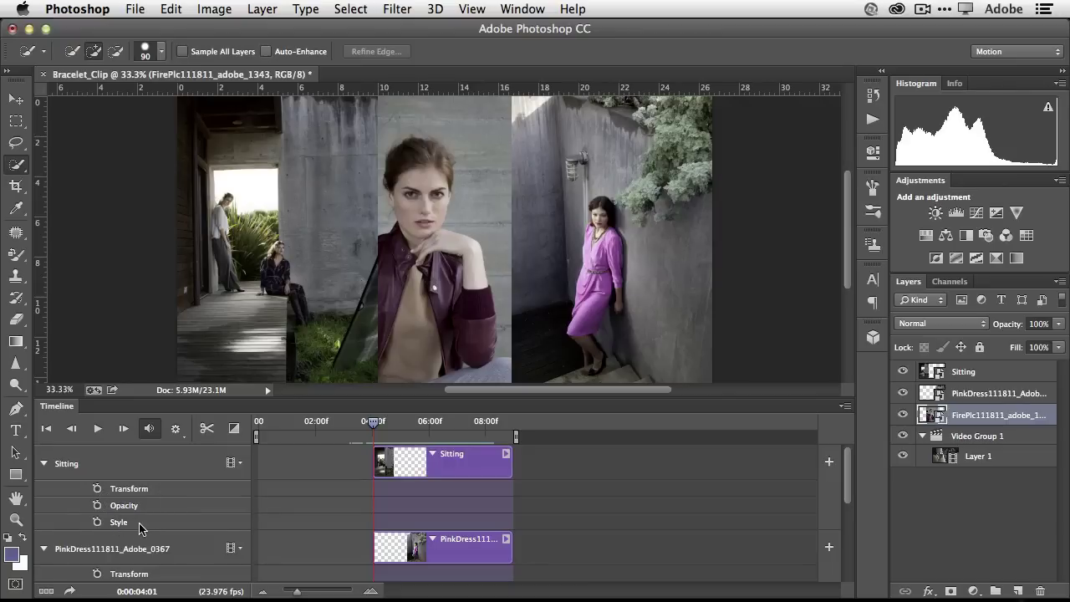
# Step: Enable Transform keyframe animation for the Sitting still at 0:00:04:01 and activate the Move tool
pyautogui.click(97, 489)
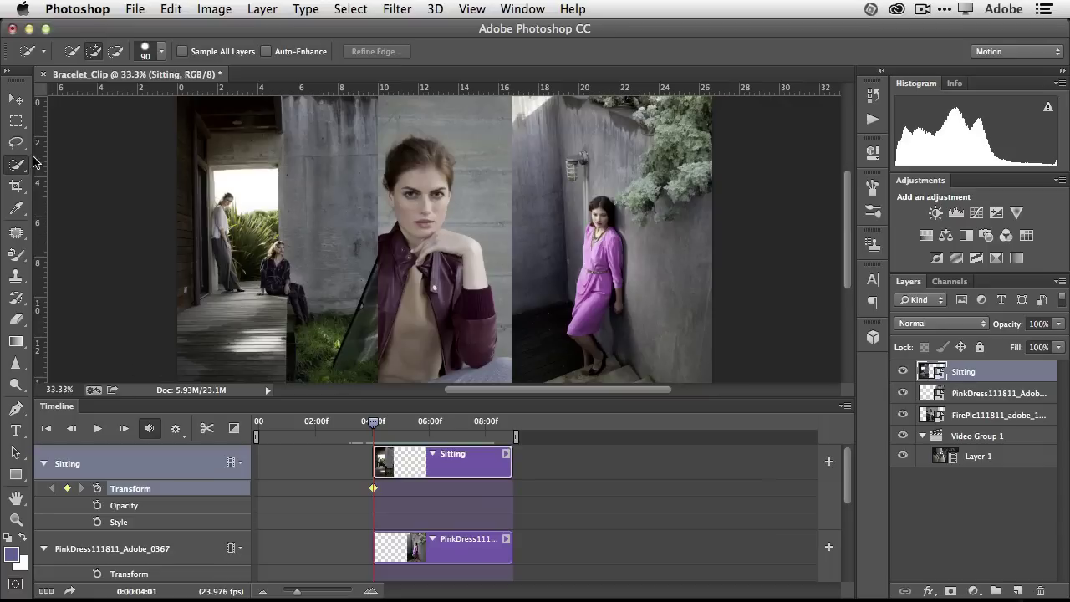
pyautogui.click(16, 98)
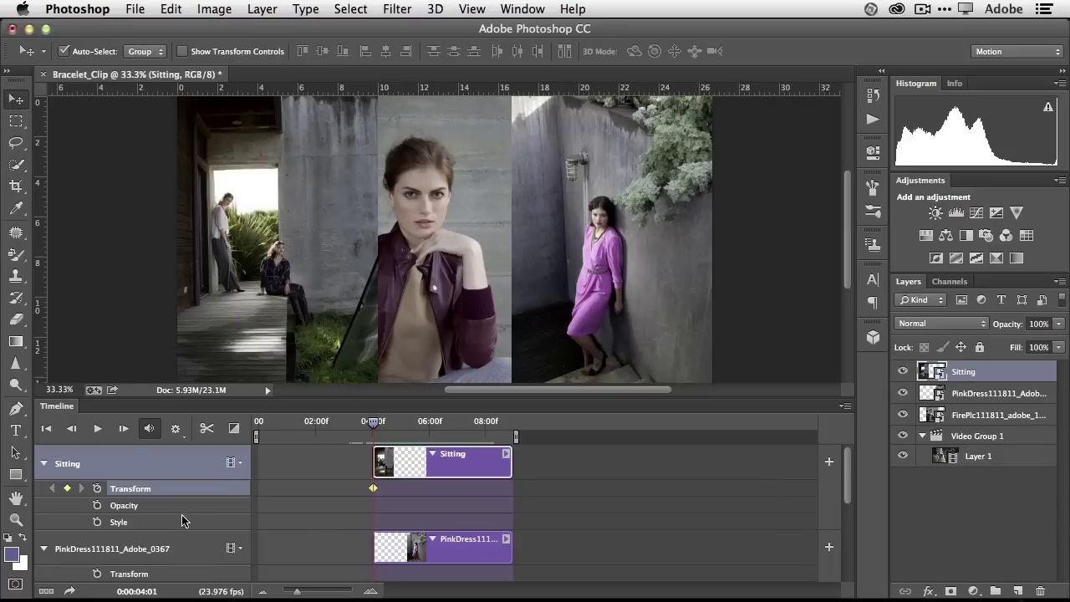
# Step: Enable Transform keyframe animation for the PinkDress and FirePlc stills at 0:00:04:01
pyautogui.click(98, 575)
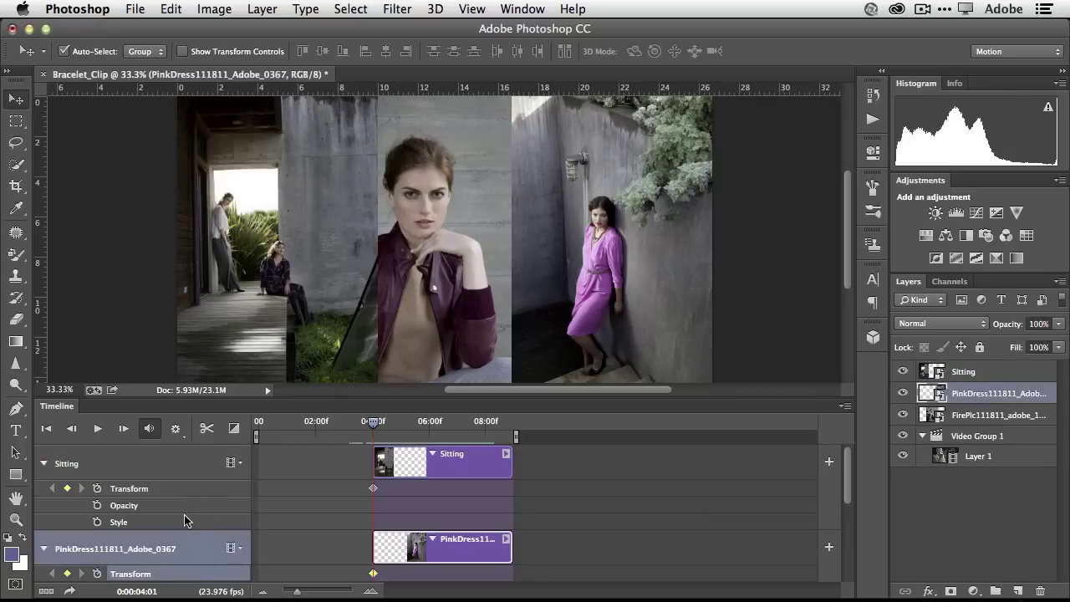
pyautogui.scroll(-3, 356, 523)
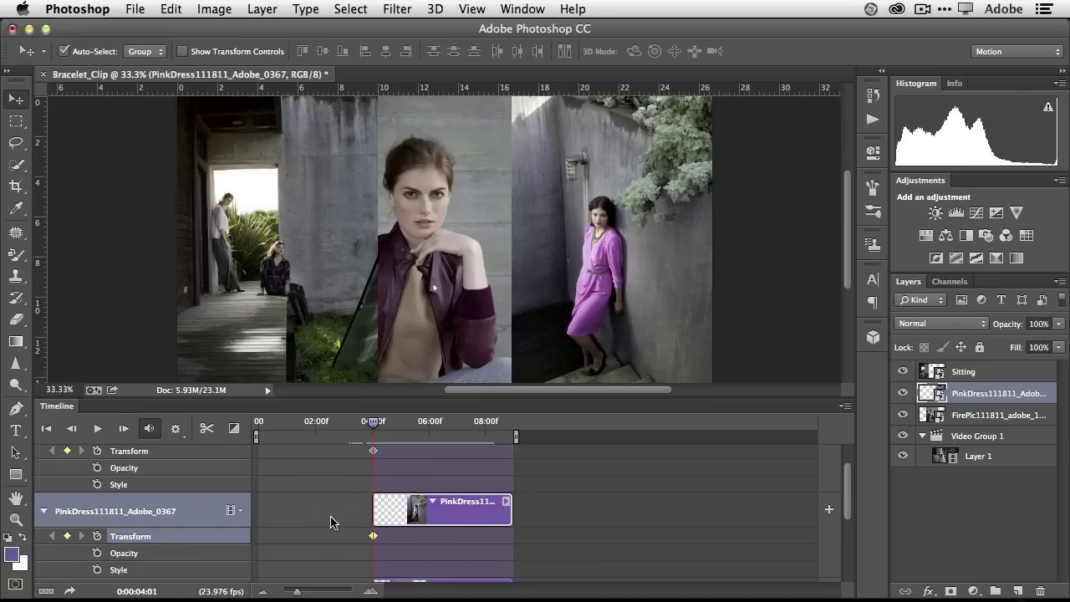
pyautogui.click(97, 566)
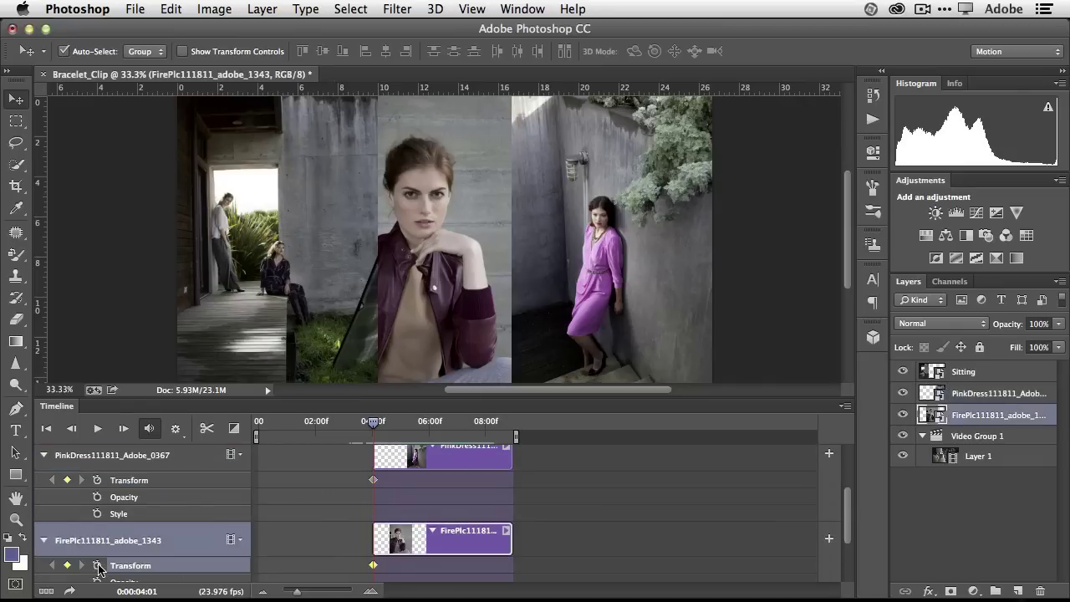
pyautogui.scroll(3, 311, 498)
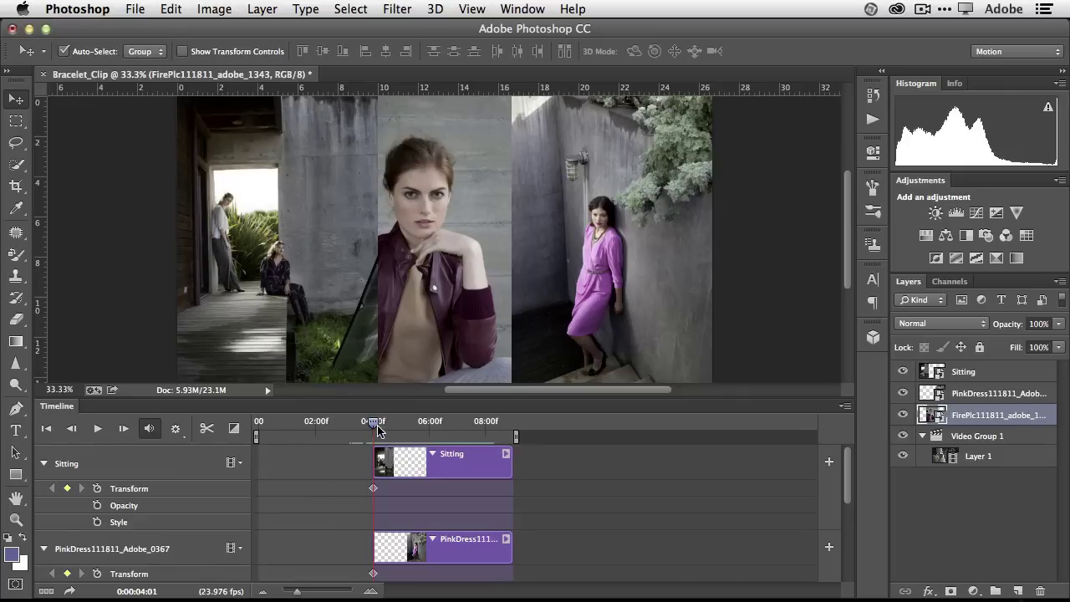
# Step: Move the playhead to 0:00:08:22 and enlarge the Sitting still to about 126% with Free Transform, keeping its left edge in place
pyautogui.moveTo(376, 427); pyautogui.dragTo(514, 426)
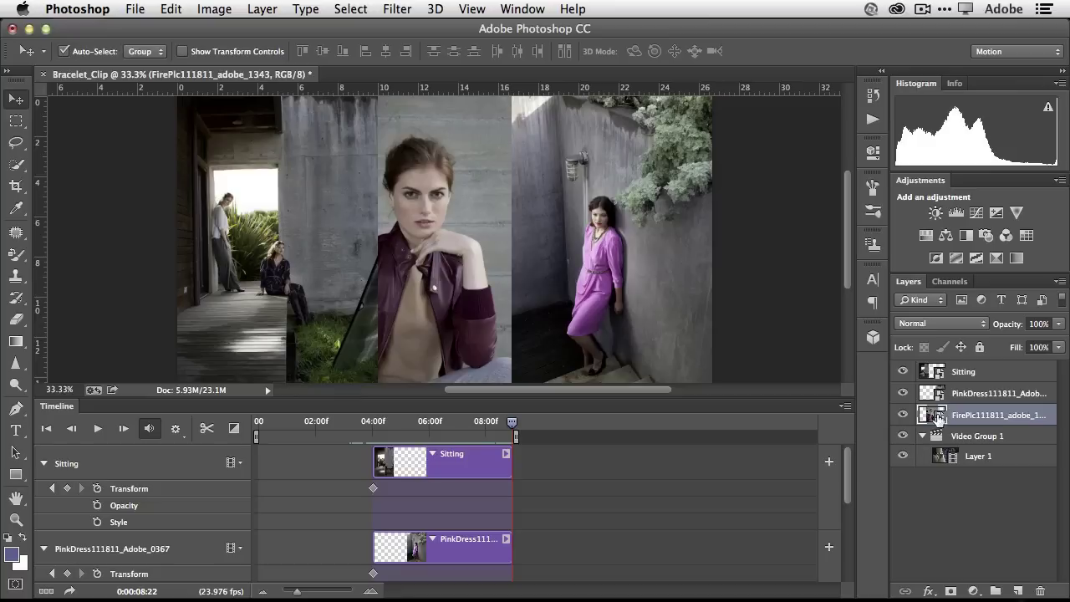
pyautogui.click(930, 374)
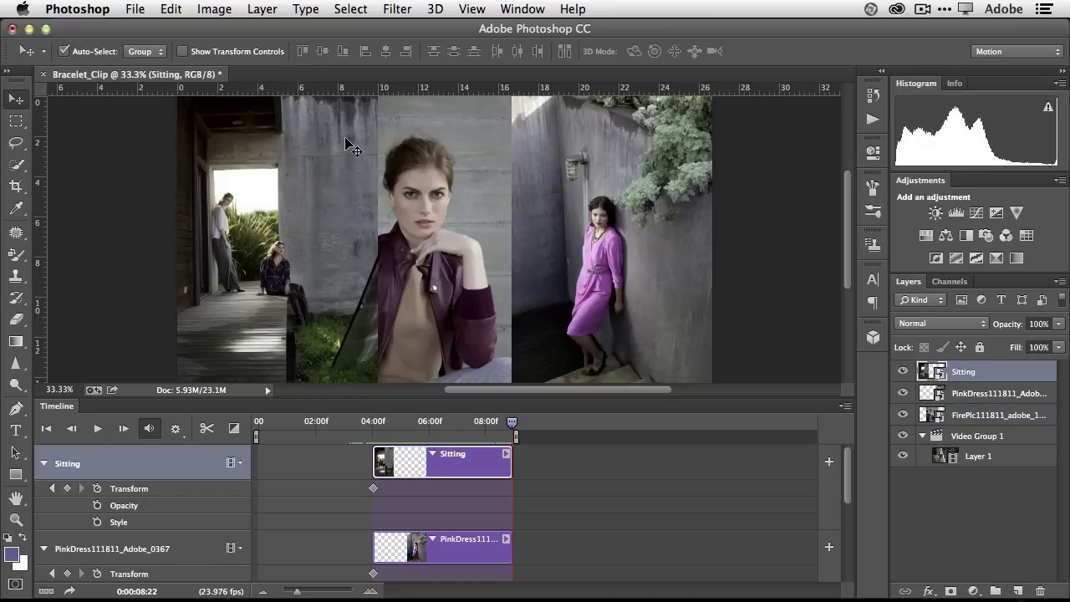
pyautogui.click(171, 10)
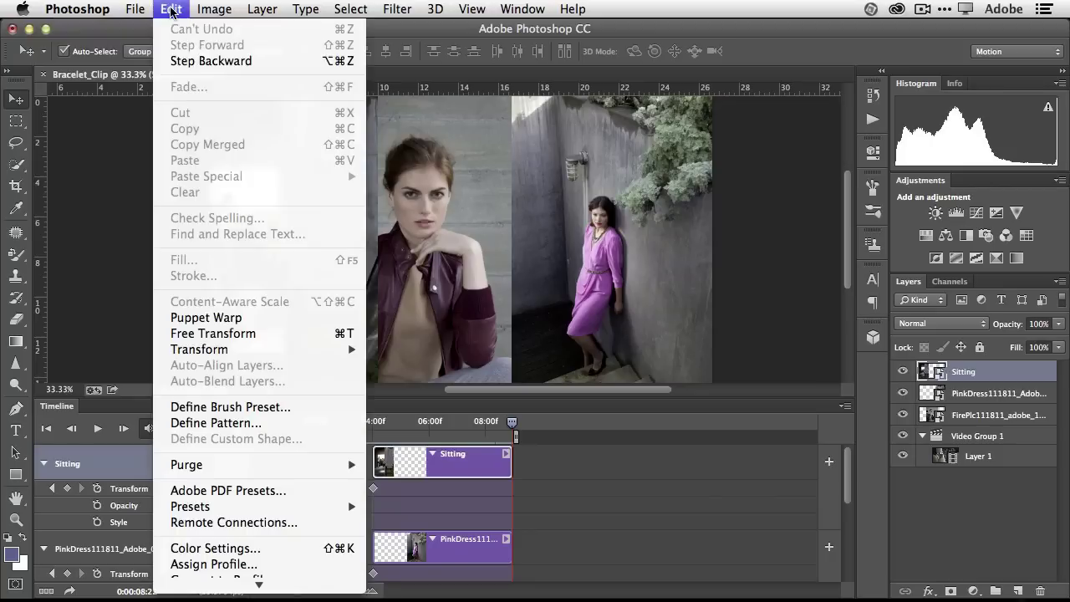
pyautogui.click(275, 335)
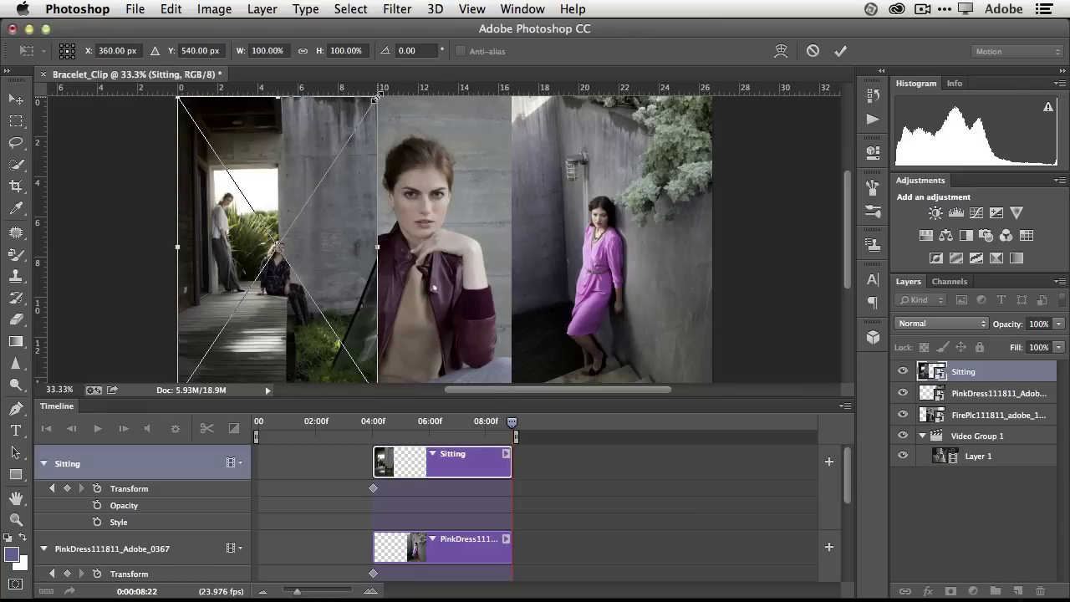
pyautogui.moveTo(377, 97); pyautogui.dragTo(465, 170)
pyautogui.scroll(-10, 515, 276)
pyautogui.hscroll(-3, 516, 277)
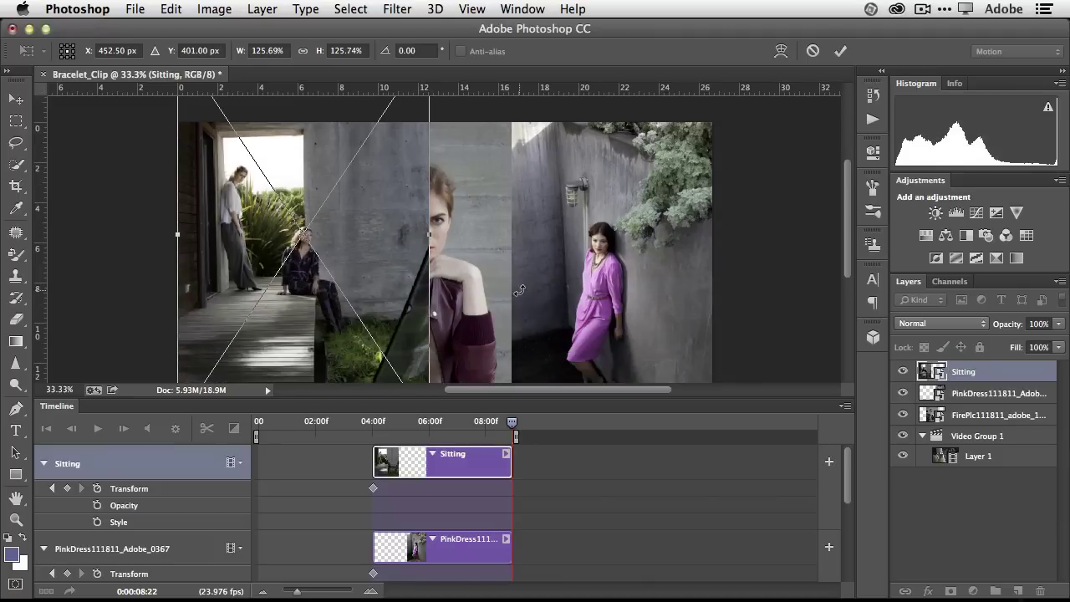
# Step: Scale the Sitting still up to about 136% by extending its lower-left corner beyond the canvas, and apply the transform
pyautogui.scroll(-2, 426, 304)
pyautogui.hscroll(-2, 426, 304)
pyautogui.moveTo(248, 270); pyautogui.dragTo(227, 296)
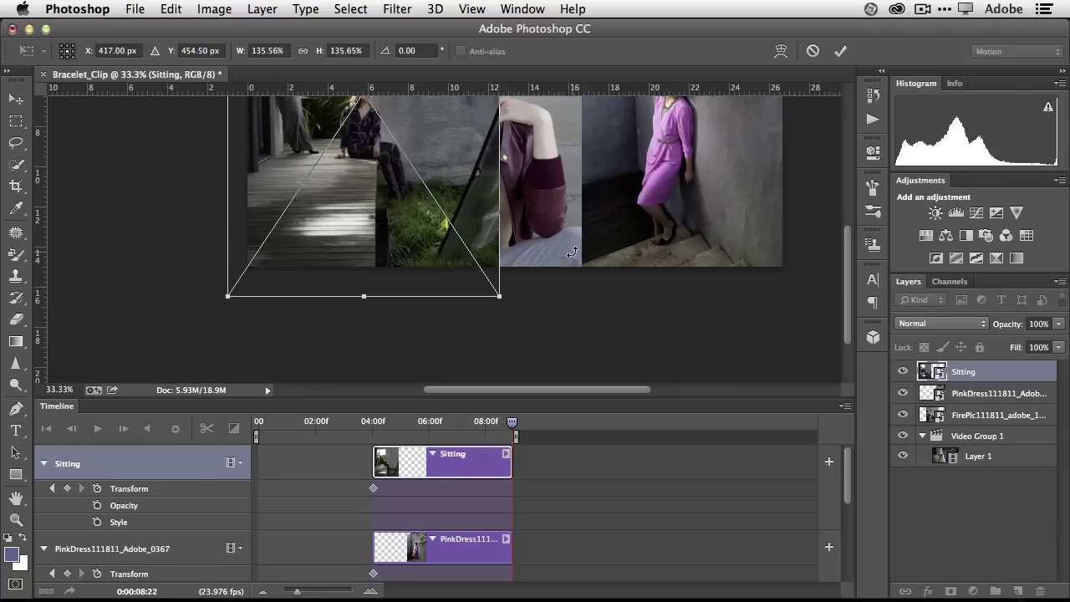
pyautogui.scroll(5, 572, 252)
pyautogui.scroll(-2, 572, 252)
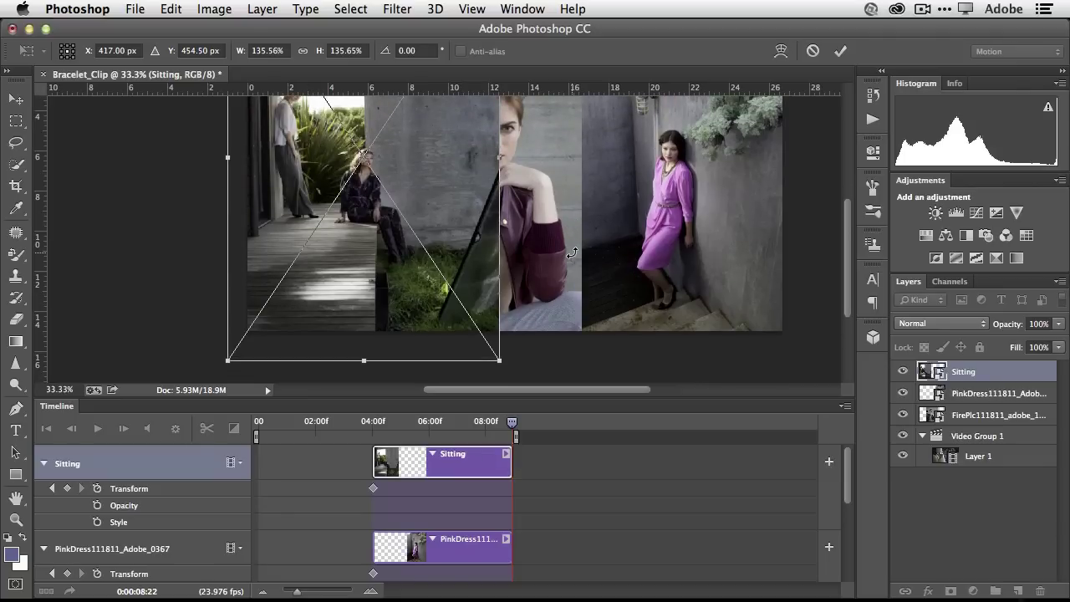
pyautogui.press('Return')
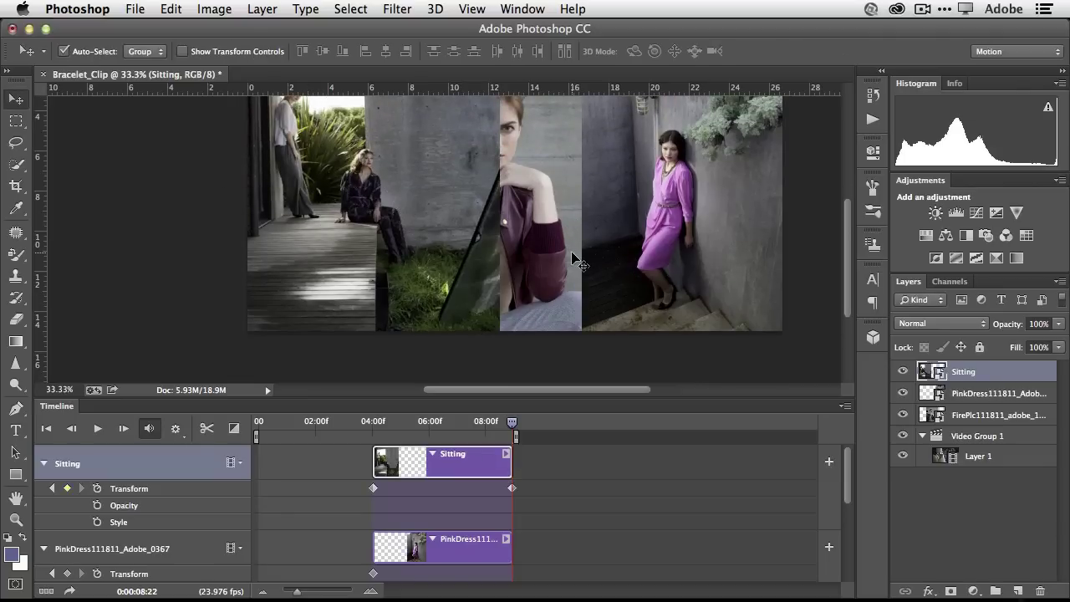
# Step: Scale the PinkDress still to about 139% at 0:00:08:22, reposition it at about X 1708.5 px, Y 518 px, and apply the transform
pyautogui.click(441, 548)
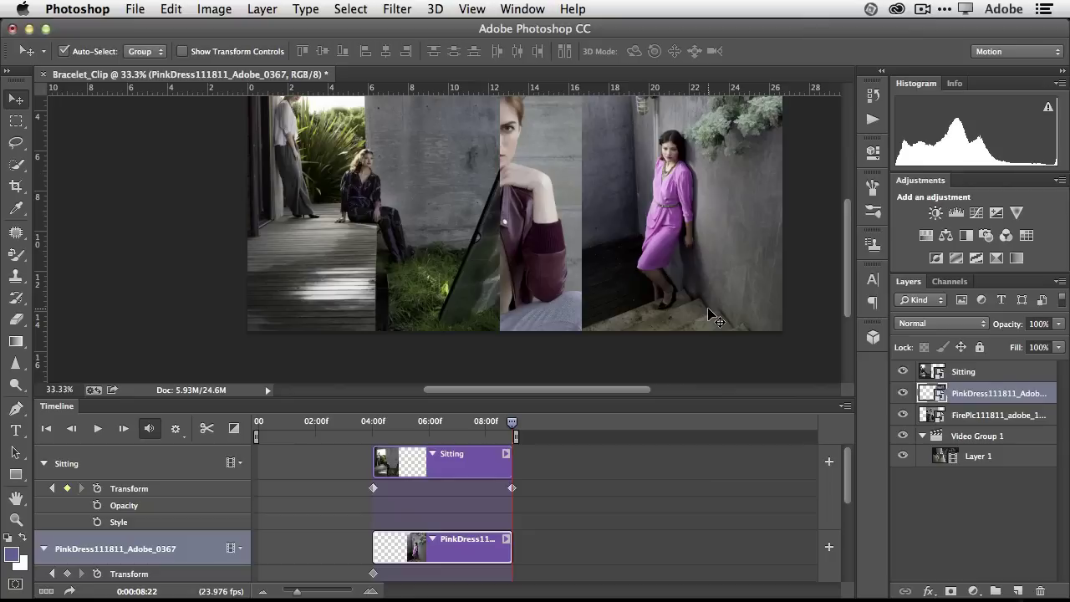
pyautogui.hotkey('ctrl', 't')
pyautogui.moveTo(779, 332); pyautogui.dragTo(788, 310)
pyautogui.scroll(5, 798, 250)
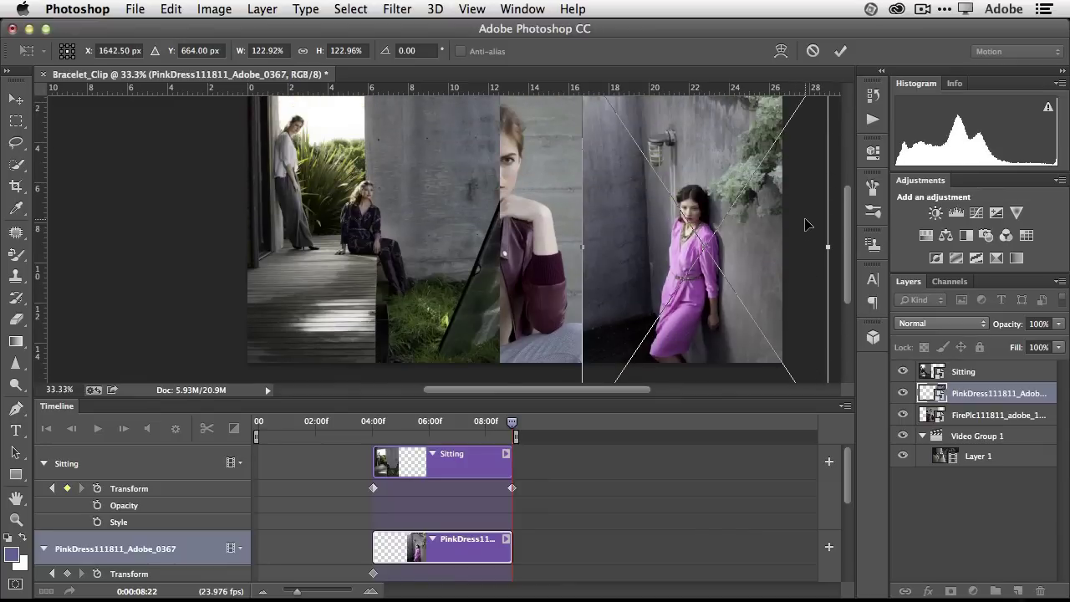
pyautogui.scroll(2, 805, 224)
pyautogui.moveTo(824, 136); pyautogui.dragTo(774, 113)
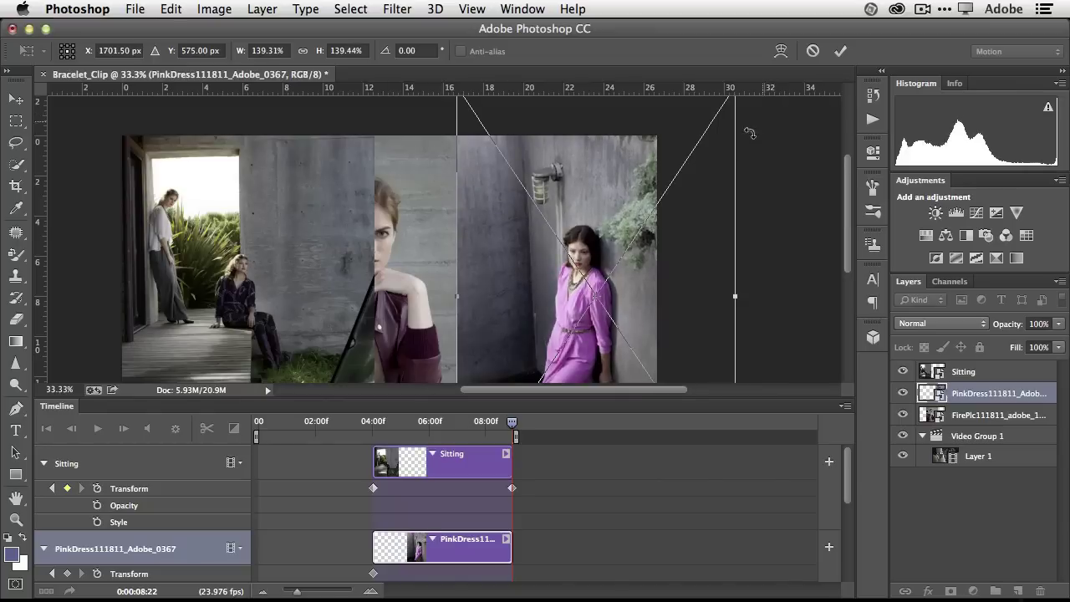
pyautogui.moveTo(604, 253); pyautogui.dragTo(605, 236)
pyautogui.scroll(-3, 776, 293)
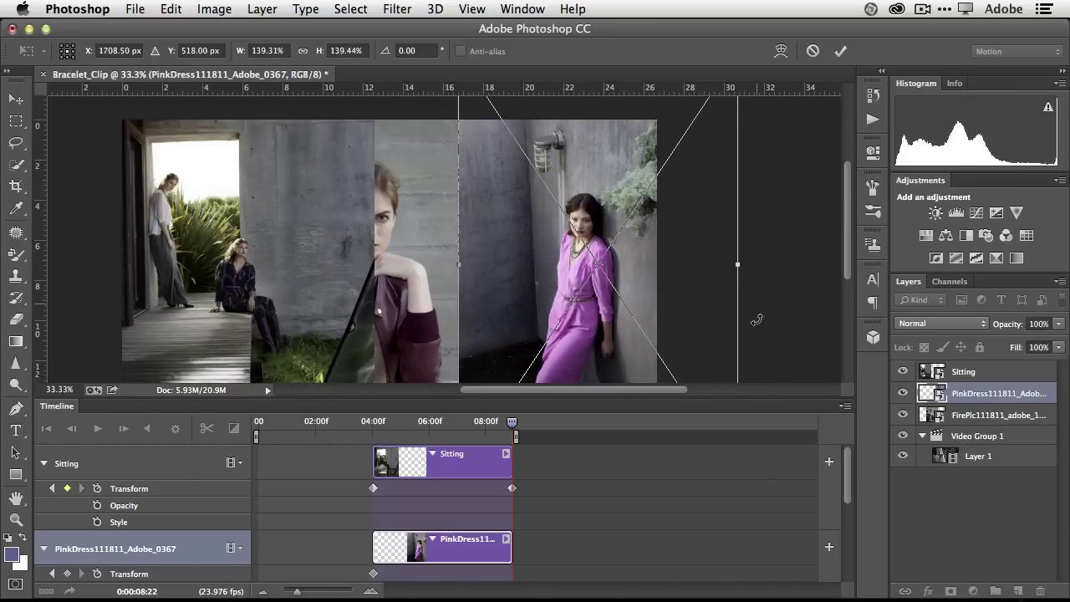
pyautogui.scroll(-1, 488, 485)
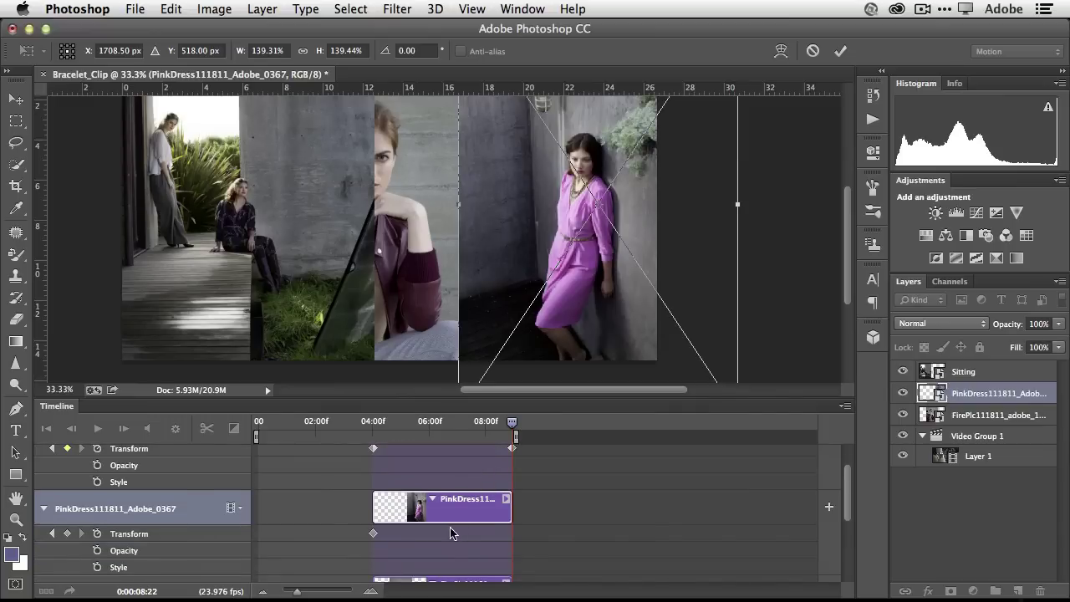
pyautogui.scroll(-1, 450, 533)
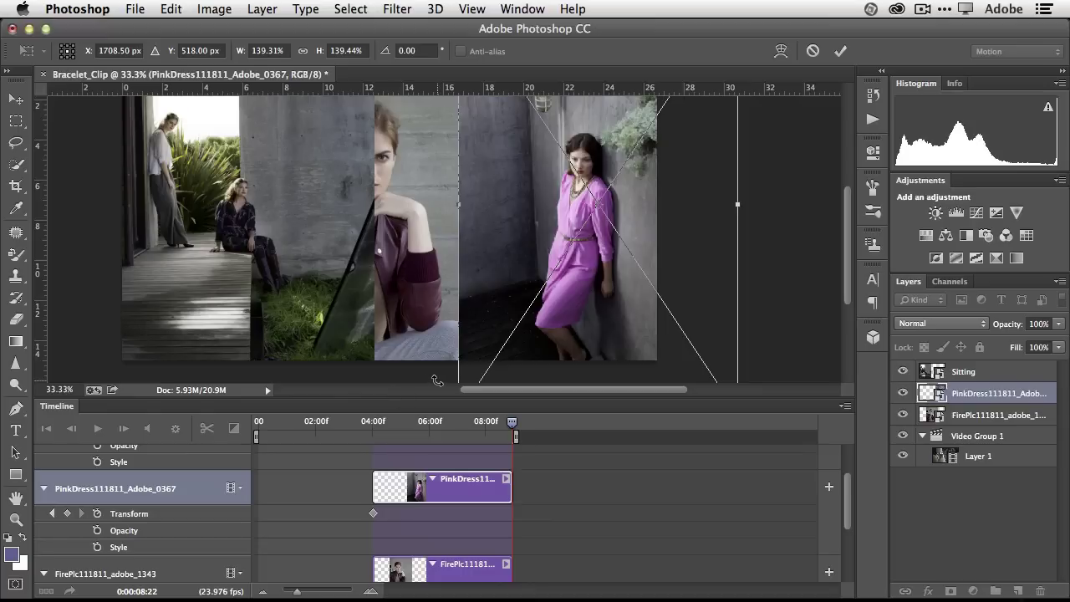
pyautogui.press('Return')
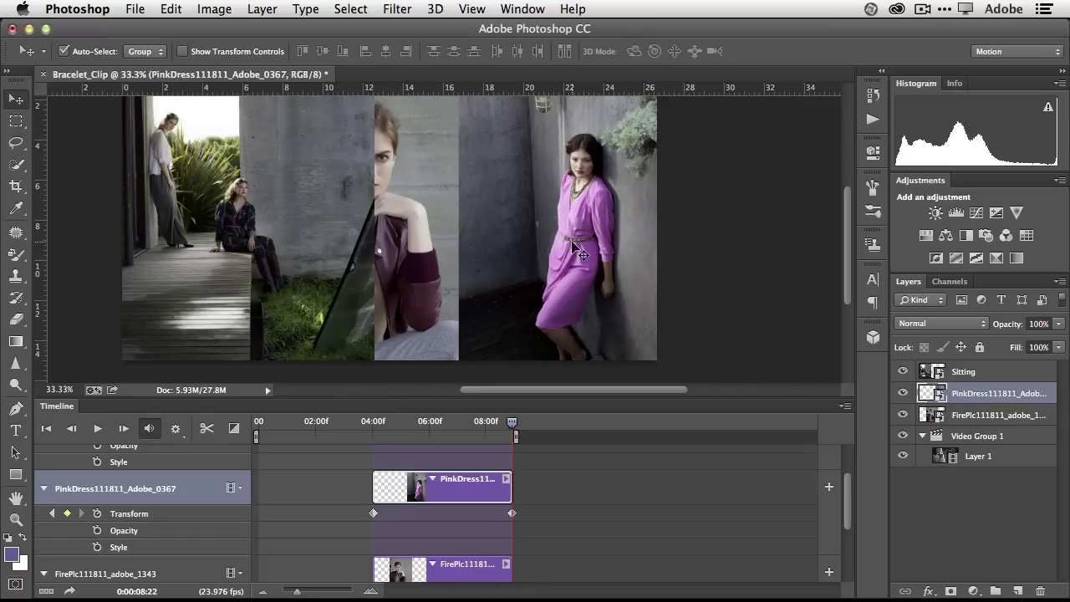
# Step: Move the FirePlc layer to the top of the layer stack and scale it to about 100% at 0:00:08:22, matching the canvas height
pyautogui.click(407, 572)
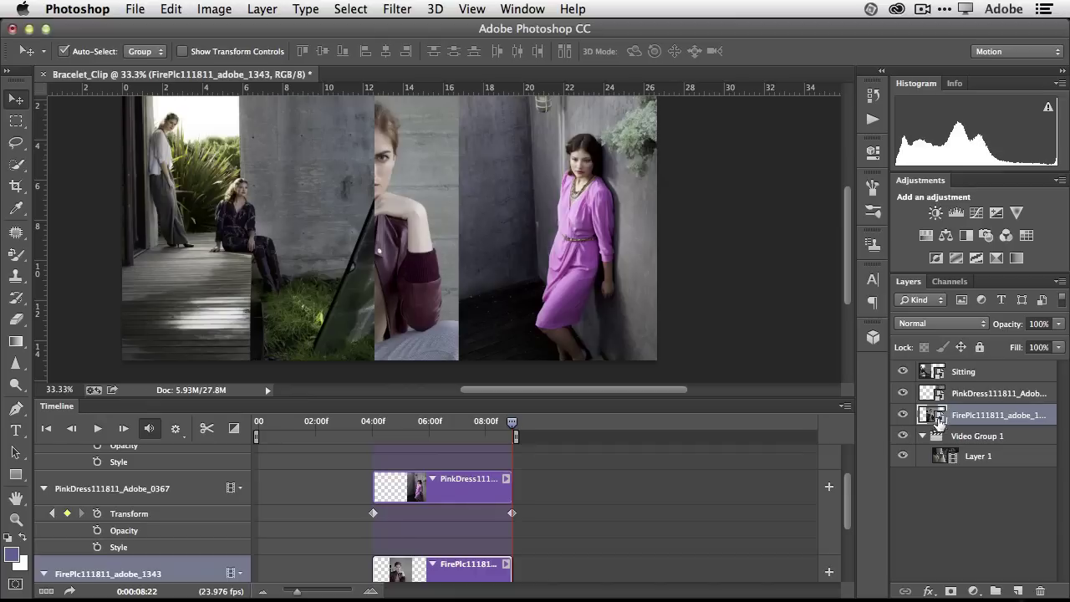
pyautogui.moveTo(937, 416); pyautogui.dragTo(933, 368)
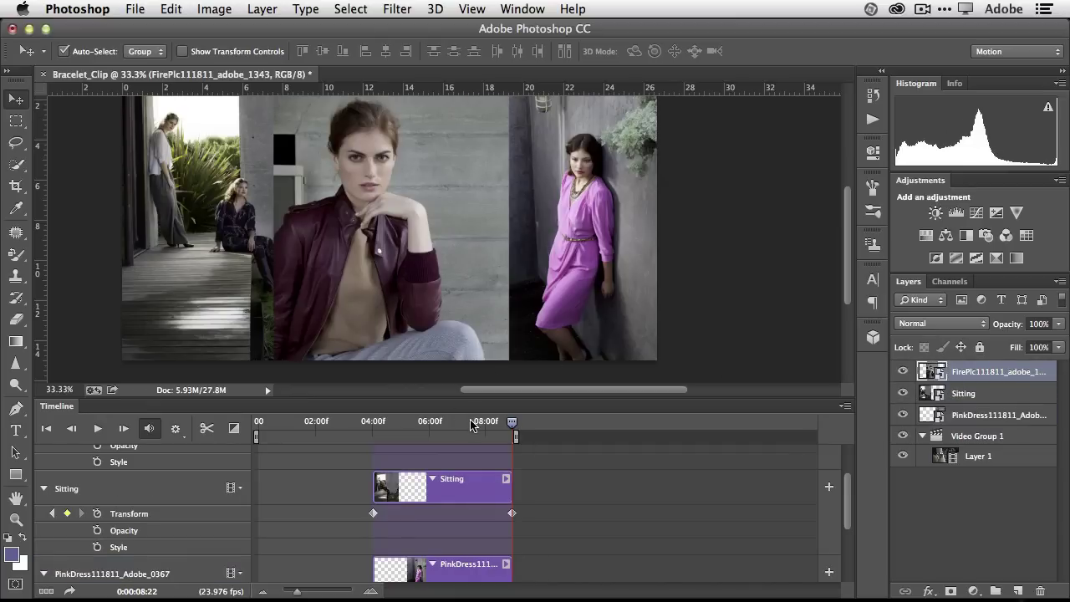
pyautogui.press('super+t')
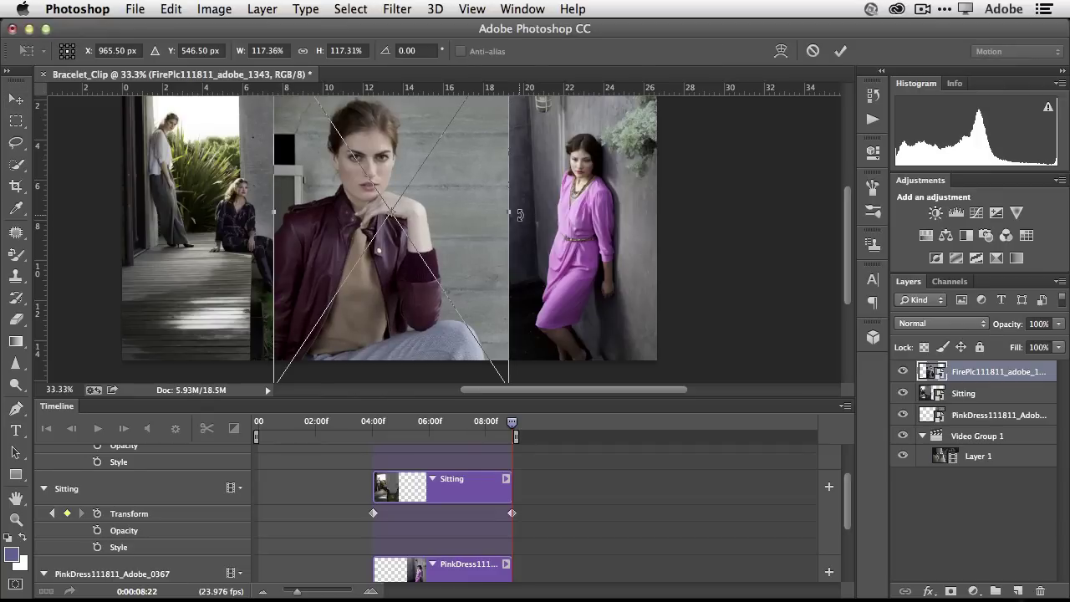
pyautogui.scroll(-2, 519, 216)
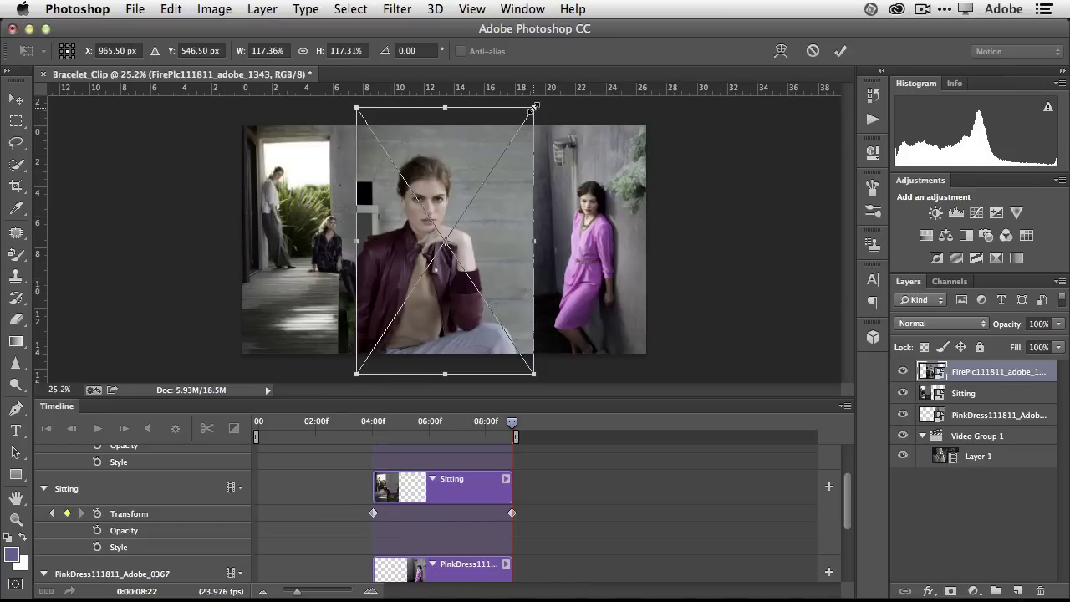
pyautogui.moveTo(533, 111); pyautogui.dragTo(519, 125)
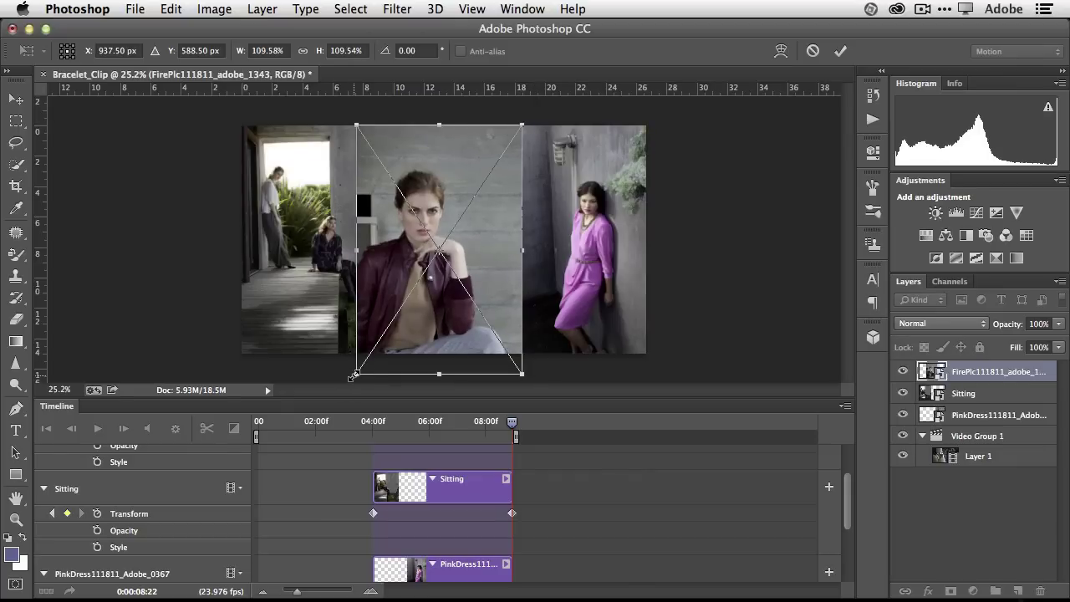
pyautogui.moveTo(354, 376); pyautogui.dragTo(370, 353)
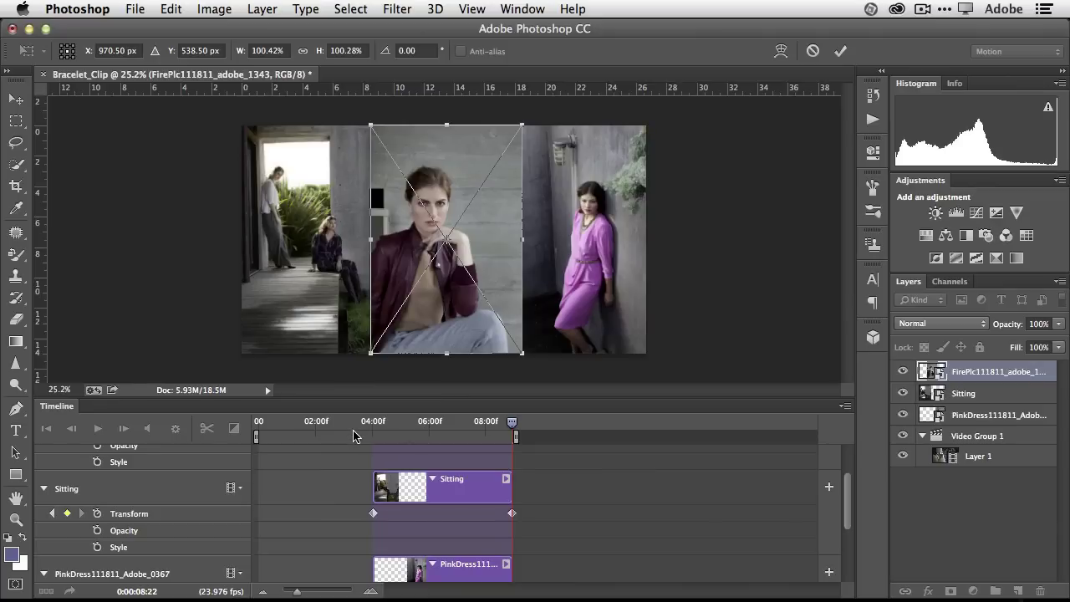
pyautogui.press('Return')
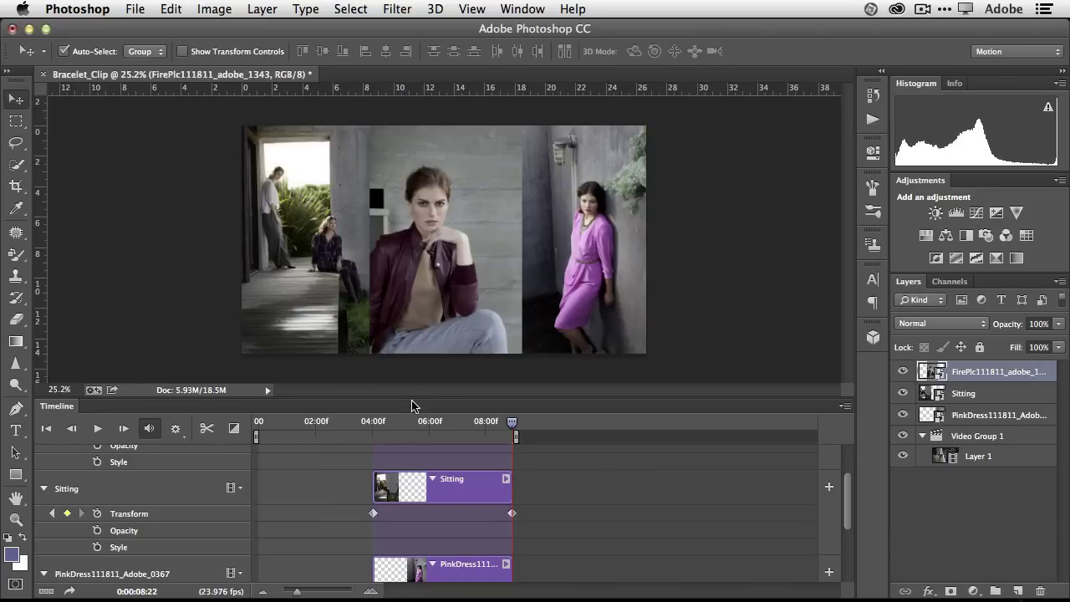
# Step: Play the sequence twice from shortly before the three stills start to review their Transform animation
pyautogui.click(360, 424)
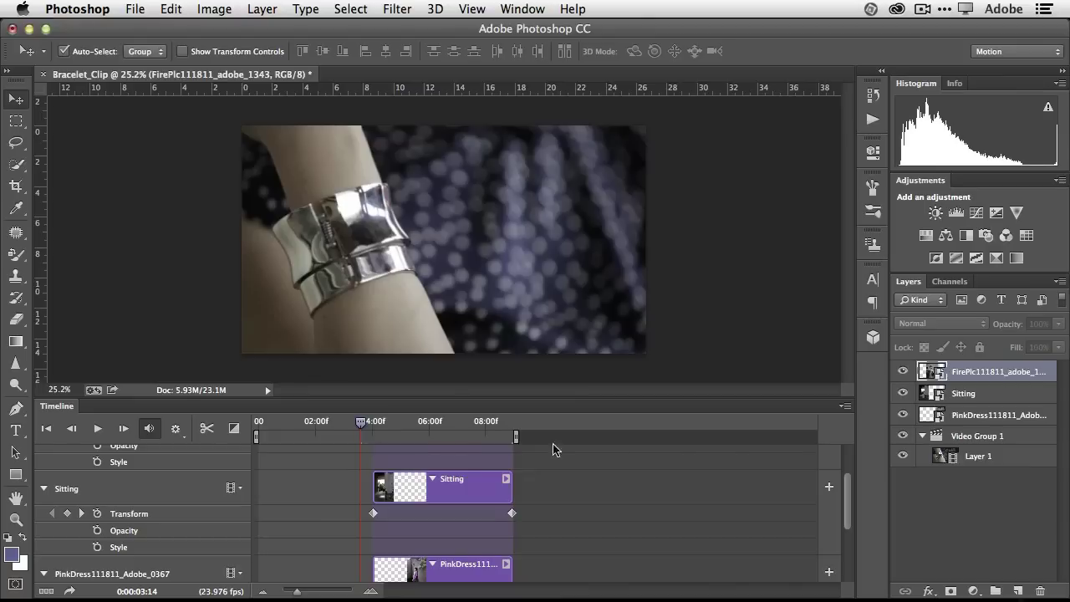
pyautogui.press('space')
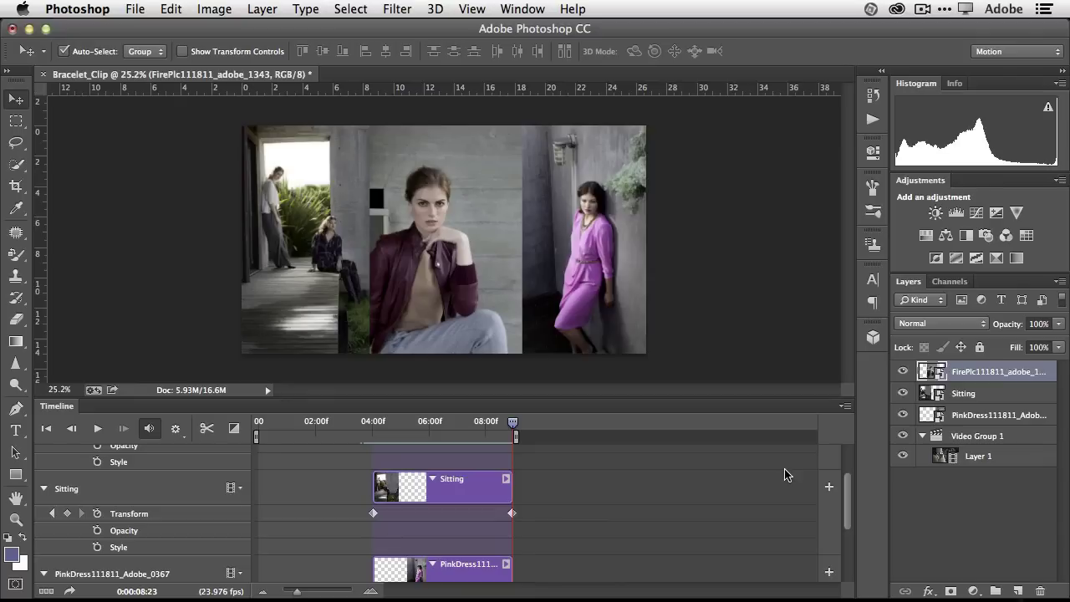
pyautogui.click(353, 426)
pyautogui.press('space')
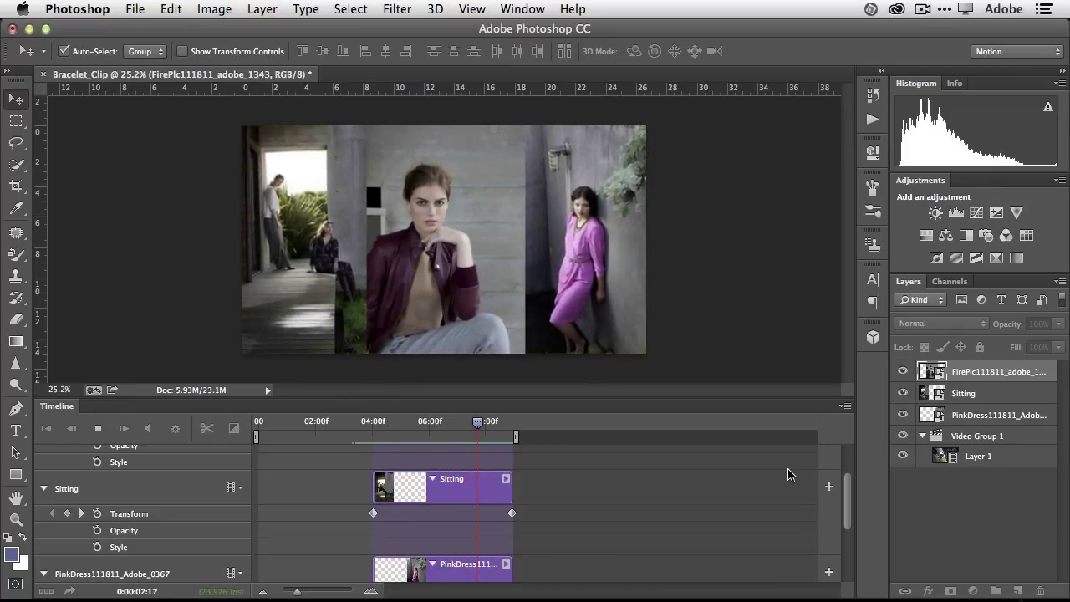
pyautogui.press('space')
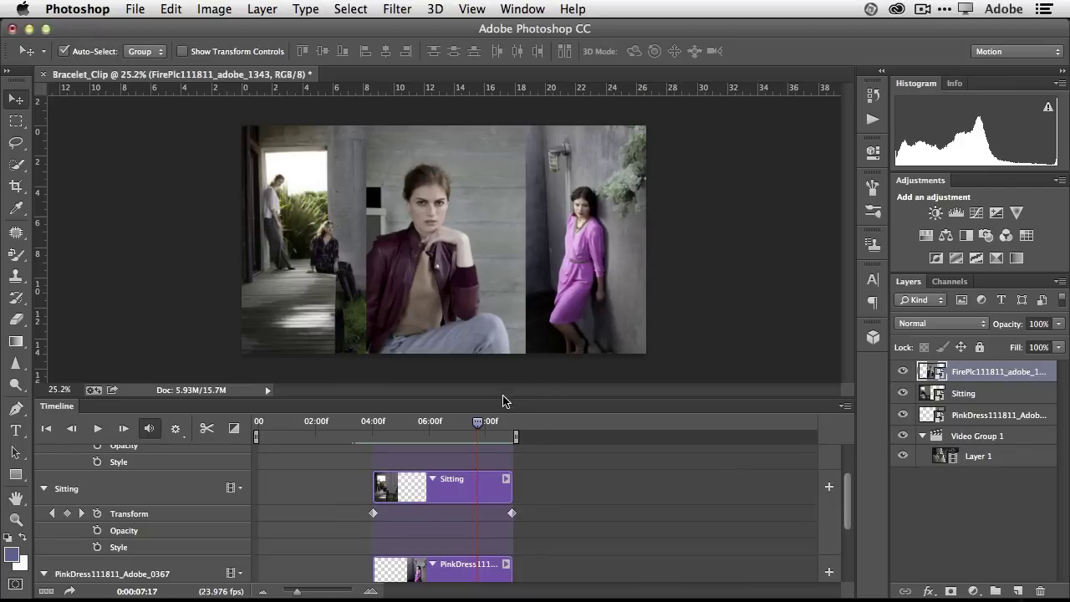
# Step: Enlarge the timeline, collapse the properties of the Sitting, PinkDress and FirePlc tracks, and set the playhead to 0:00:08:23
pyautogui.moveTo(503, 398); pyautogui.dragTo(503, 346)
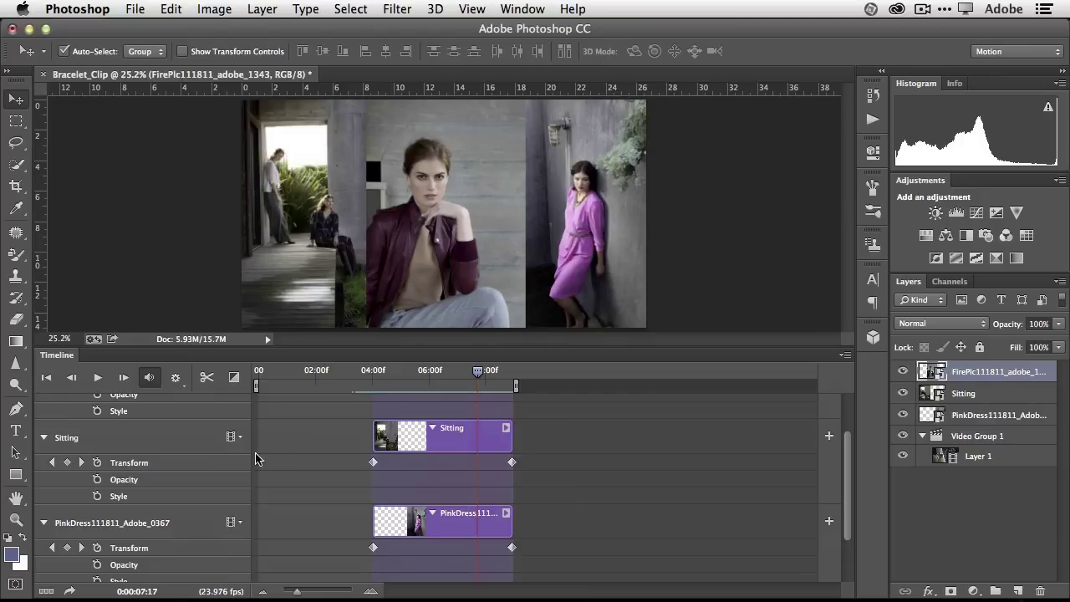
pyautogui.click(433, 431)
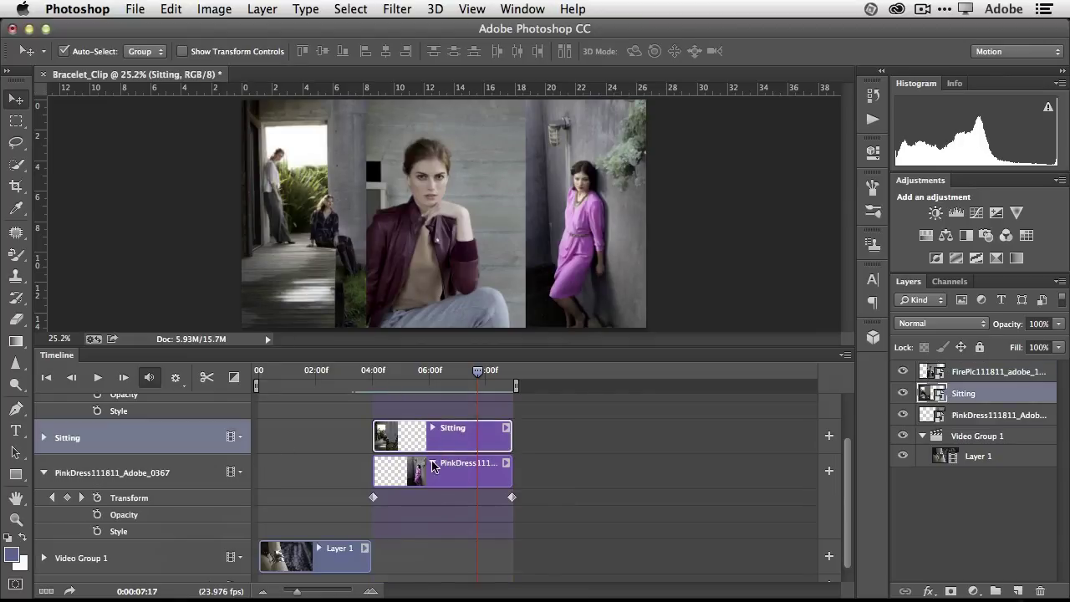
pyautogui.click(433, 465)
pyautogui.scroll(1, 426, 438)
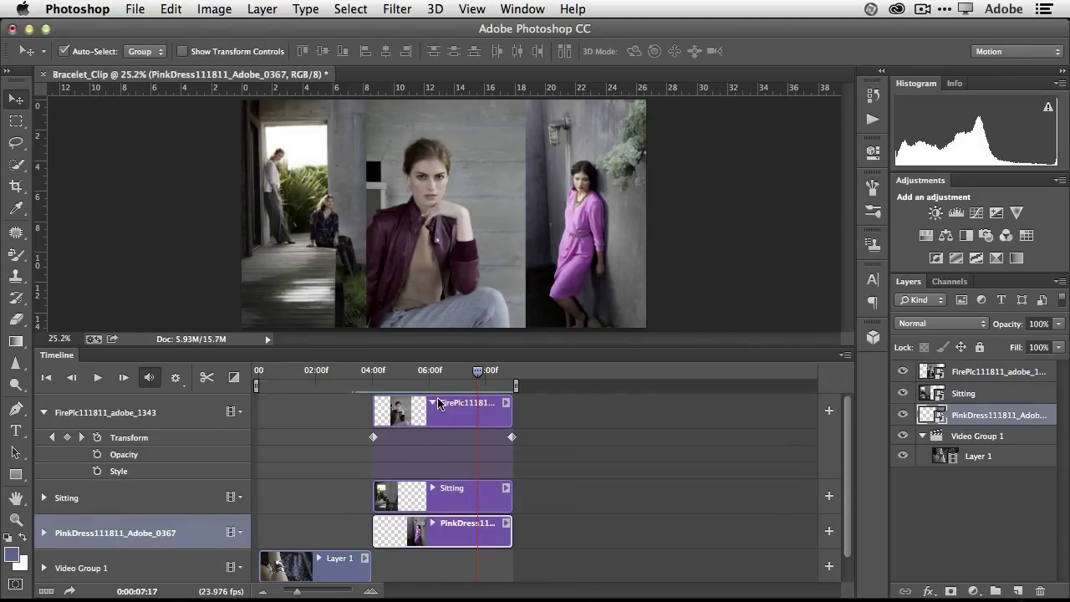
pyautogui.click(432, 403)
pyautogui.moveTo(478, 371); pyautogui.dragTo(512, 374)
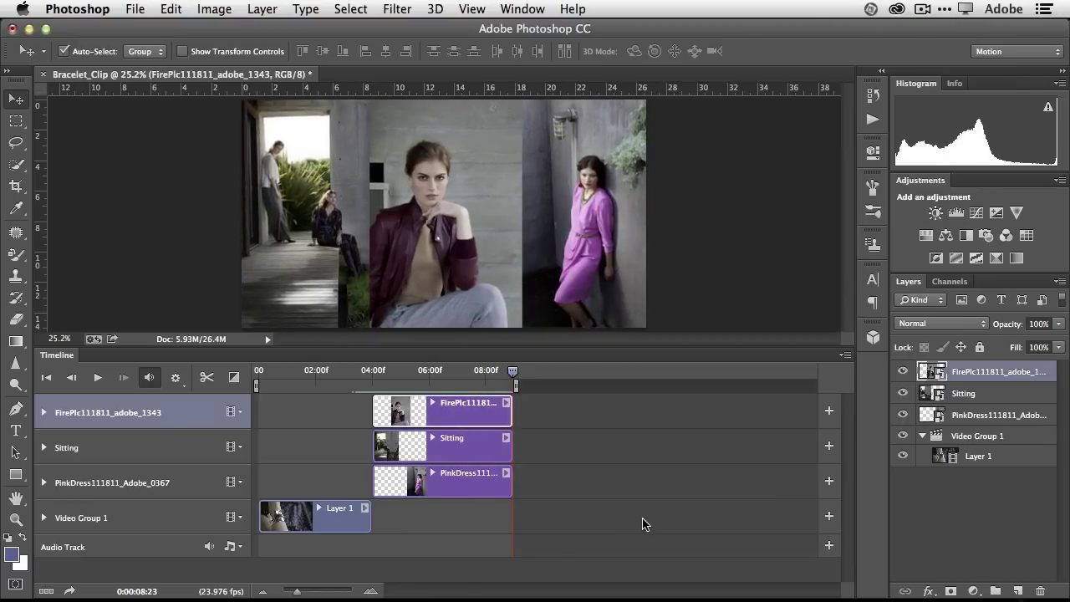
pyautogui.moveTo(270, 599)
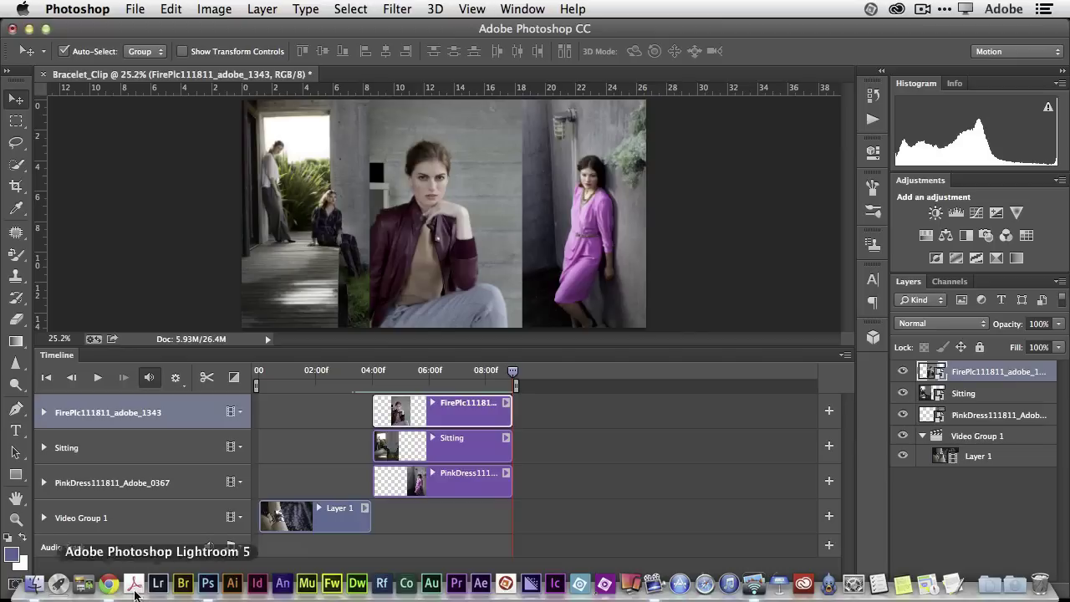
# Step: Place Walking.mp4 from the PS Video Editing folder into the composition at 0:00:08:23 and scale it to about 150% to fill the canvas
pyautogui.click(36, 584)
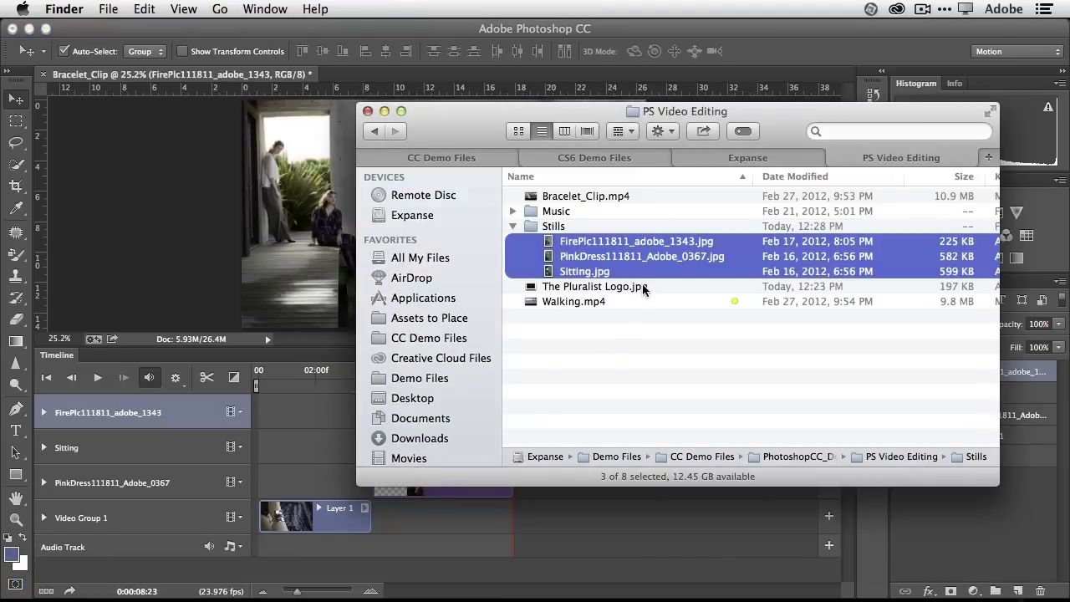
pyautogui.click(606, 333)
pyautogui.click(560, 303)
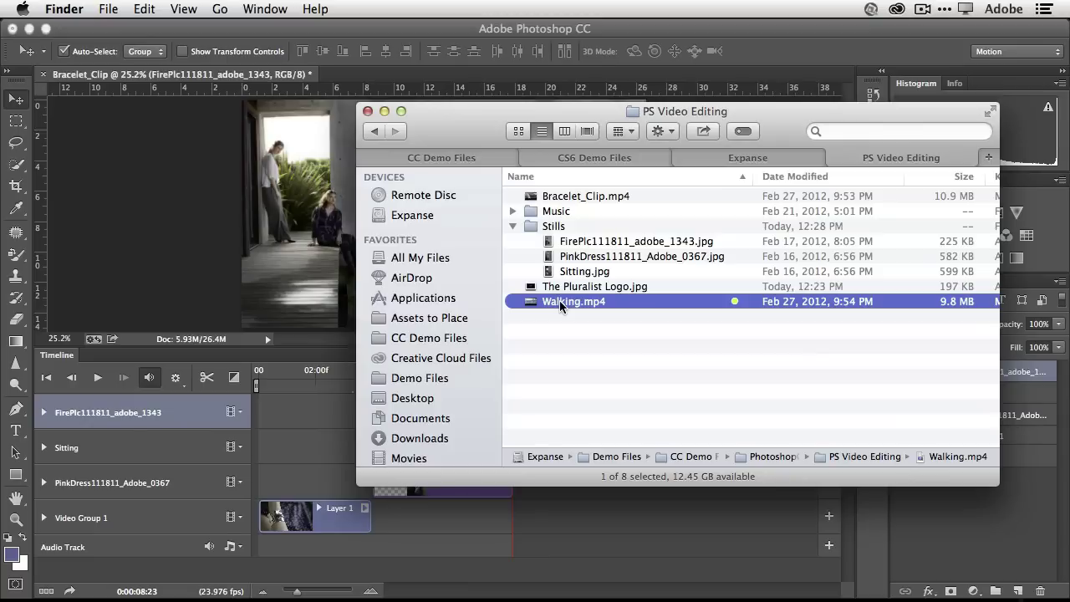
pyautogui.moveTo(560, 303); pyautogui.dragTo(318, 221)
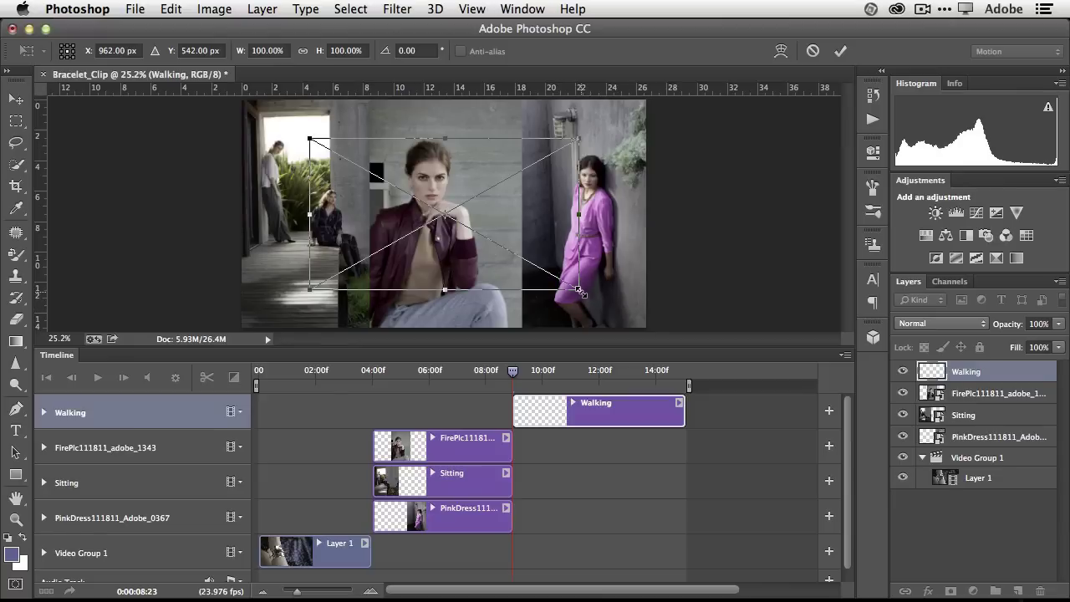
pyautogui.moveTo(583, 295); pyautogui.dragTo(642, 338)
pyautogui.moveTo(306, 134); pyautogui.dragTo(240, 97)
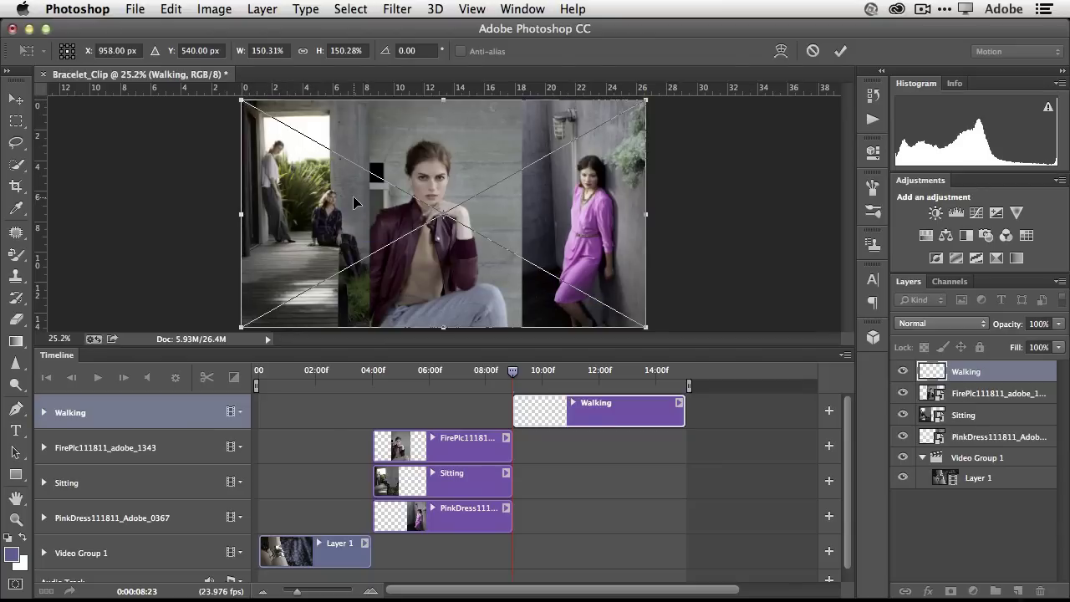
pyautogui.press('Return')
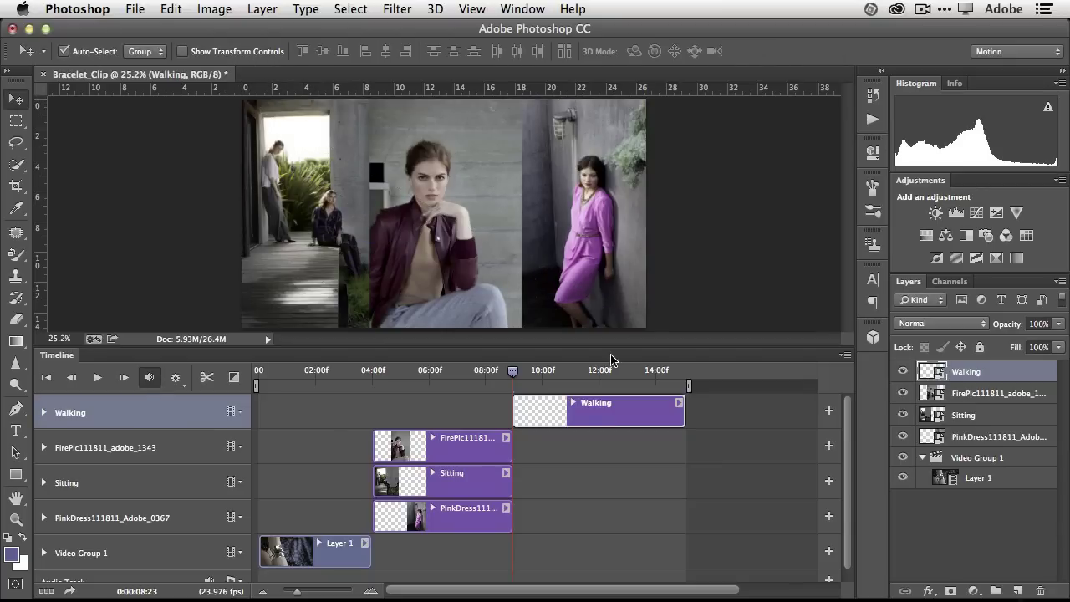
# Step: Play the sequence from just before the Walking clip to review how it follows the stills
pyautogui.click(537, 374)
pyautogui.moveTo(539, 377); pyautogui.dragTo(493, 376)
pyautogui.press('space')
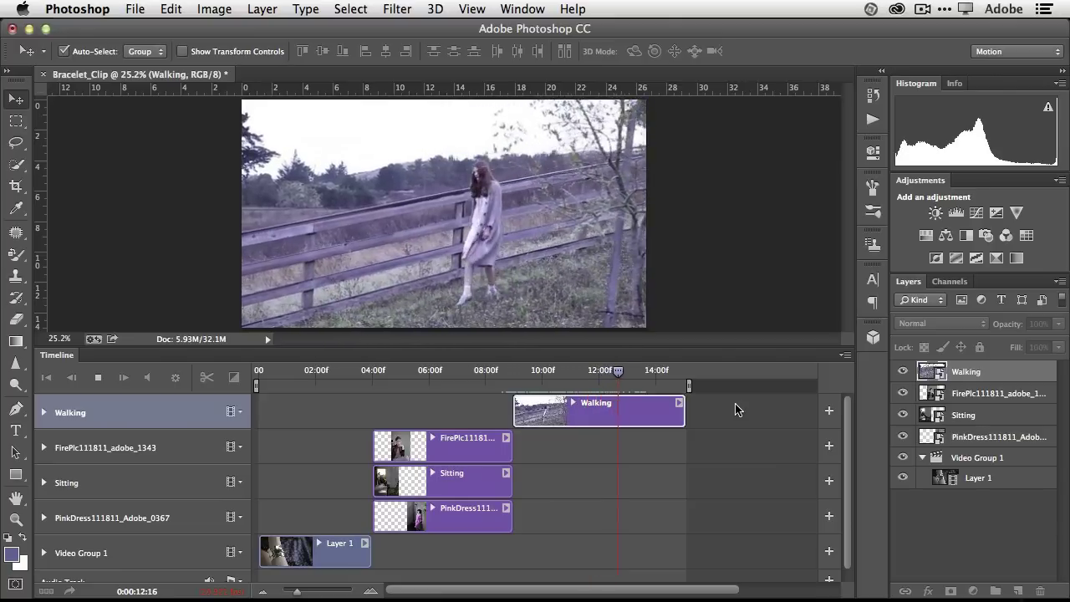
pyautogui.press('space')
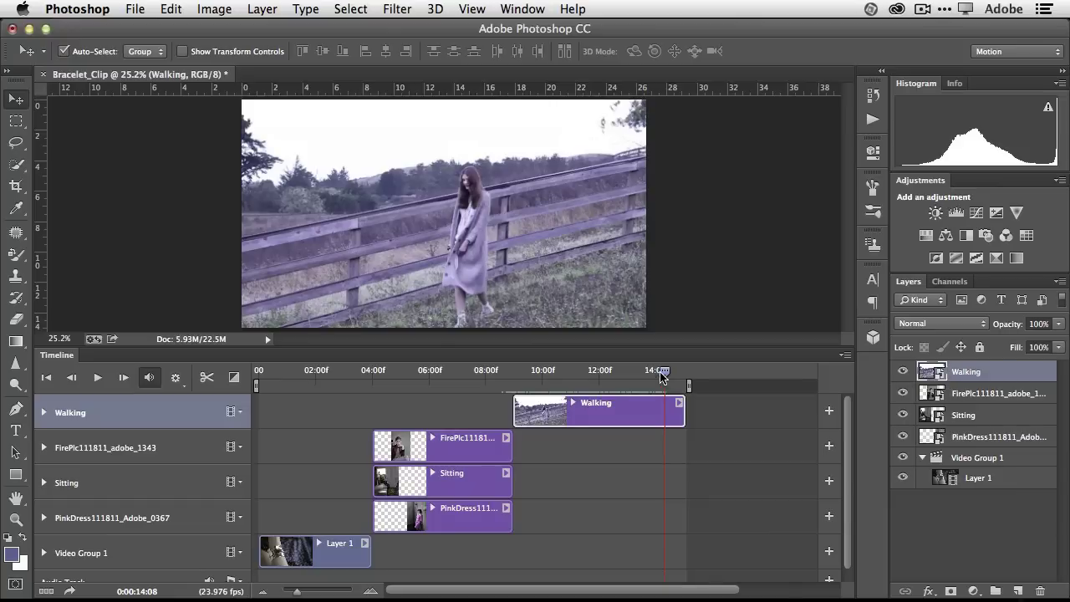
# Step: Trim the start of the Walking clip to about the 0:00:12:06 frame, where the model has passed the tree
pyautogui.moveTo(526, 373)
pyautogui.mouseDown()
pyautogui.moveTo(515, 373)
pyautogui.moveTo(535, 373)
pyautogui.mouseUp()
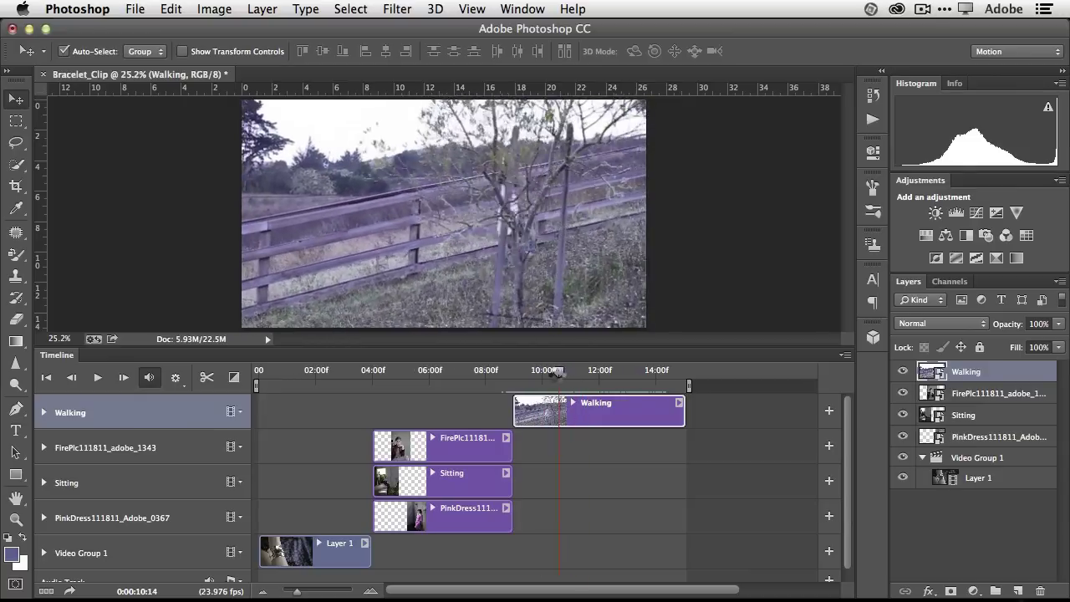
pyautogui.moveTo(588, 373); pyautogui.dragTo(605, 371)
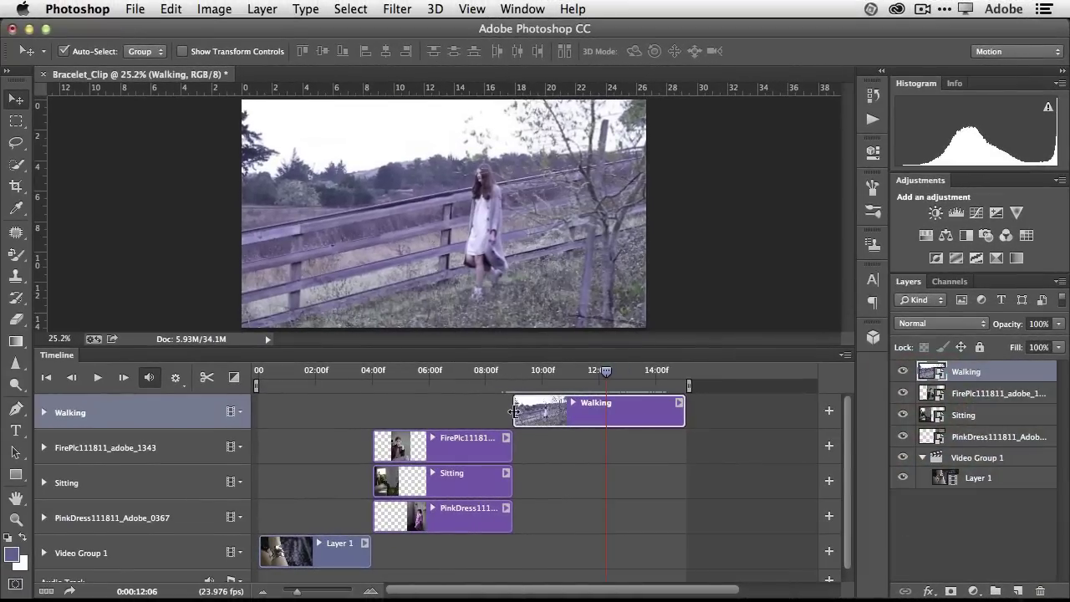
pyautogui.moveTo(519, 412); pyautogui.dragTo(549, 417)
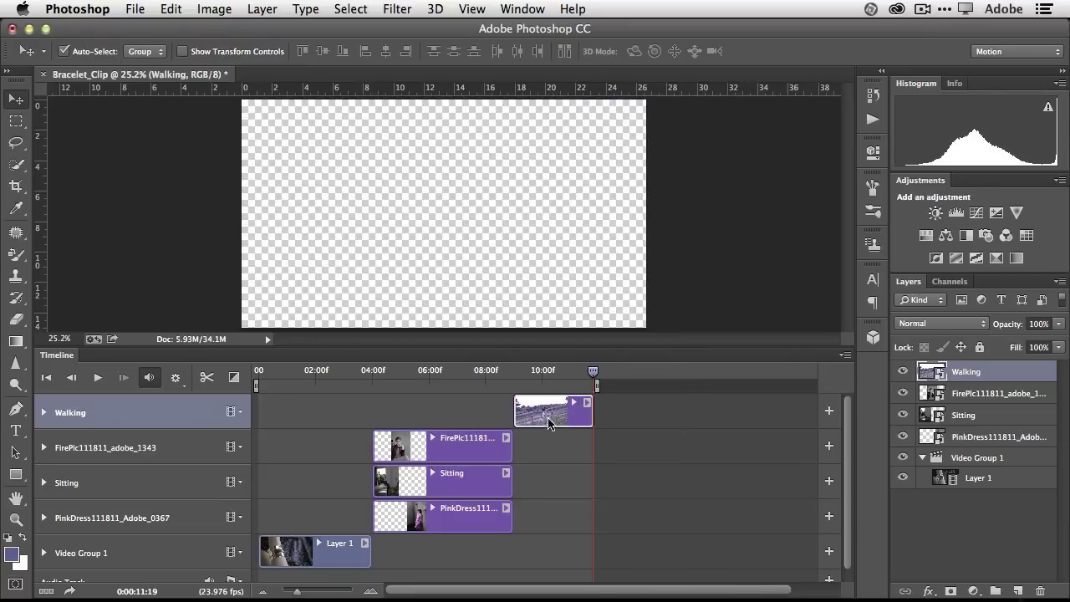
# Step: Play the end of the stills and the trimmed Walking clip to check the new cut
pyautogui.moveTo(592, 371); pyautogui.dragTo(499, 373)
pyautogui.press('space')
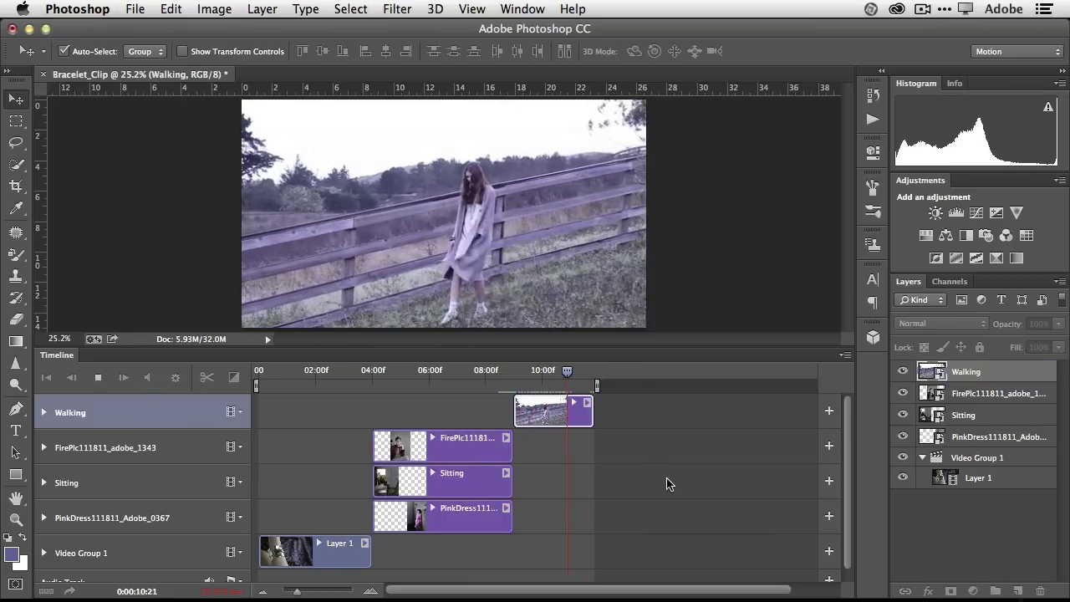
pyautogui.press('space')
# Step: Apply the Find Edges filter to the Walking layer as a smart filter, with the playhead at about 0:00:10:04
pyautogui.moveTo(579, 371); pyautogui.dragTo(546, 372)
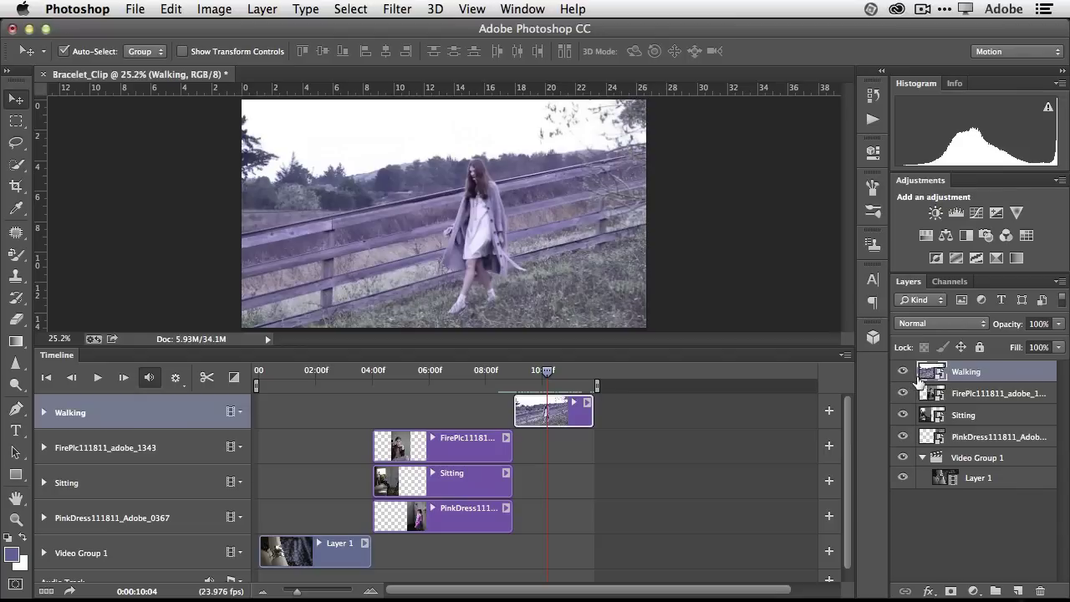
pyautogui.click(393, 9)
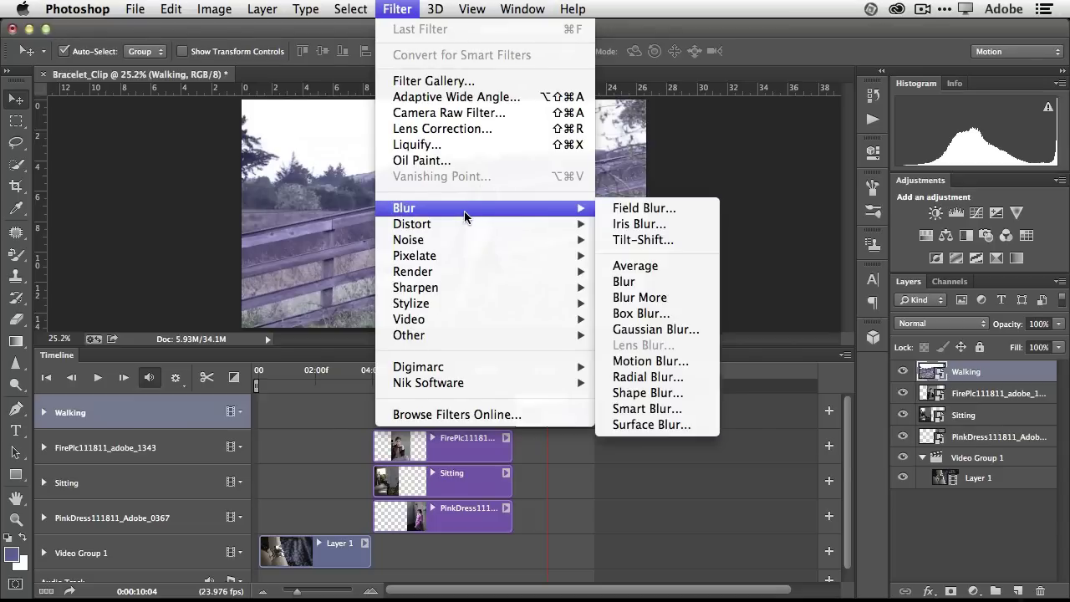
pyautogui.moveTo(456, 214)
pyautogui.moveTo(486, 257)
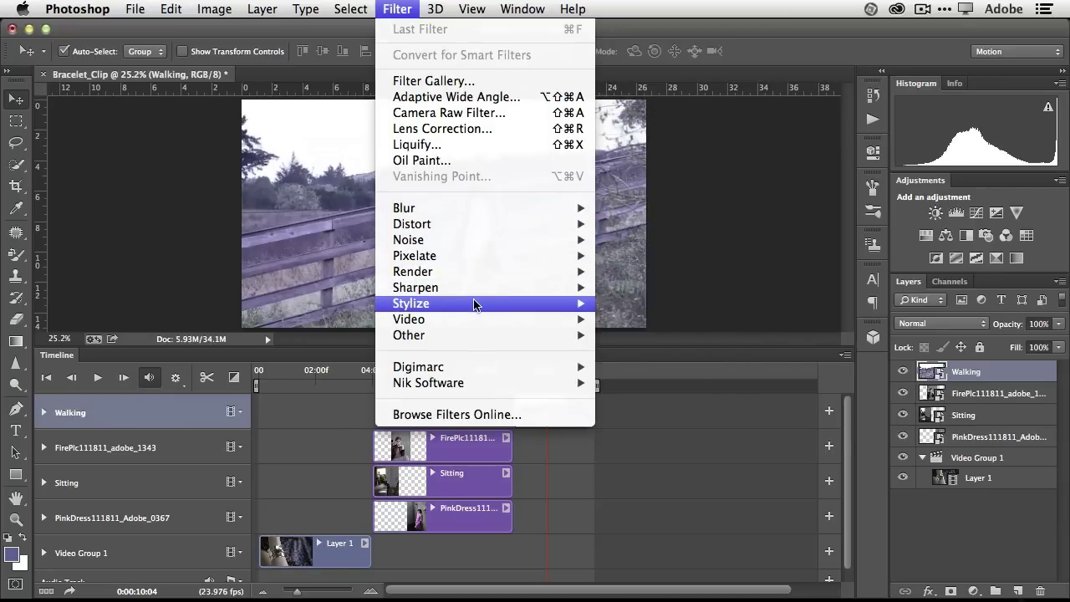
pyautogui.moveTo(474, 304)
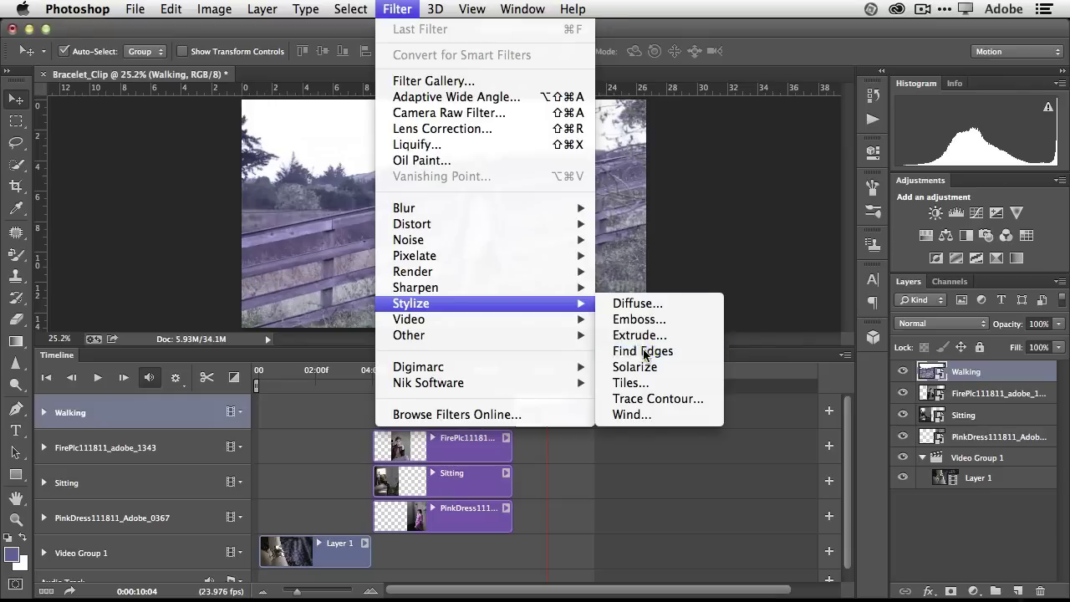
pyautogui.click(645, 352)
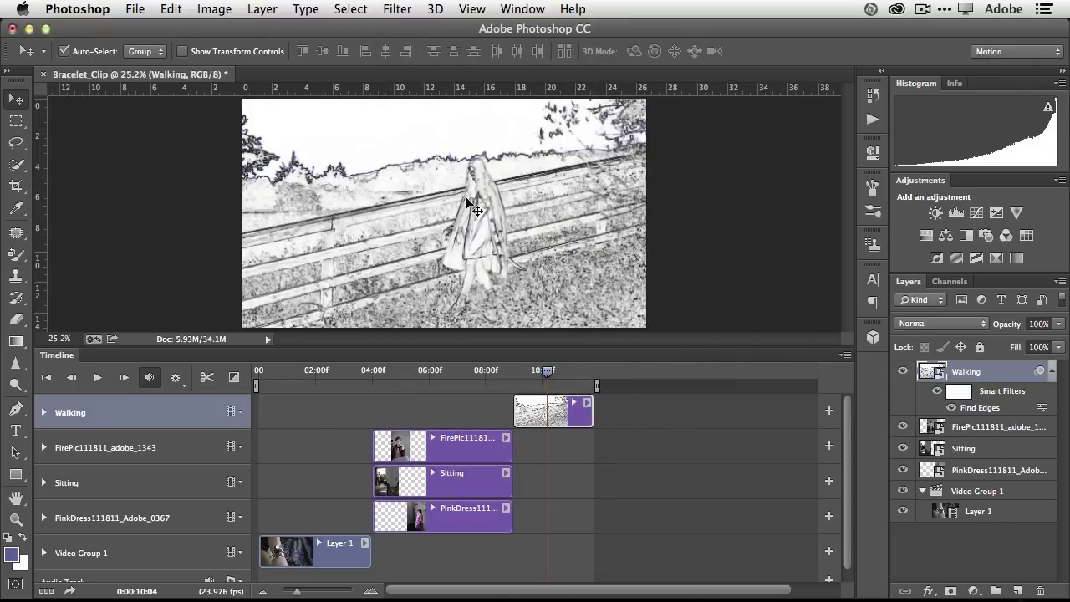
# Step: Play the Walking clip from just before its start to review the Find Edges effect in motion
pyautogui.click(504, 373)
pyautogui.press('space')
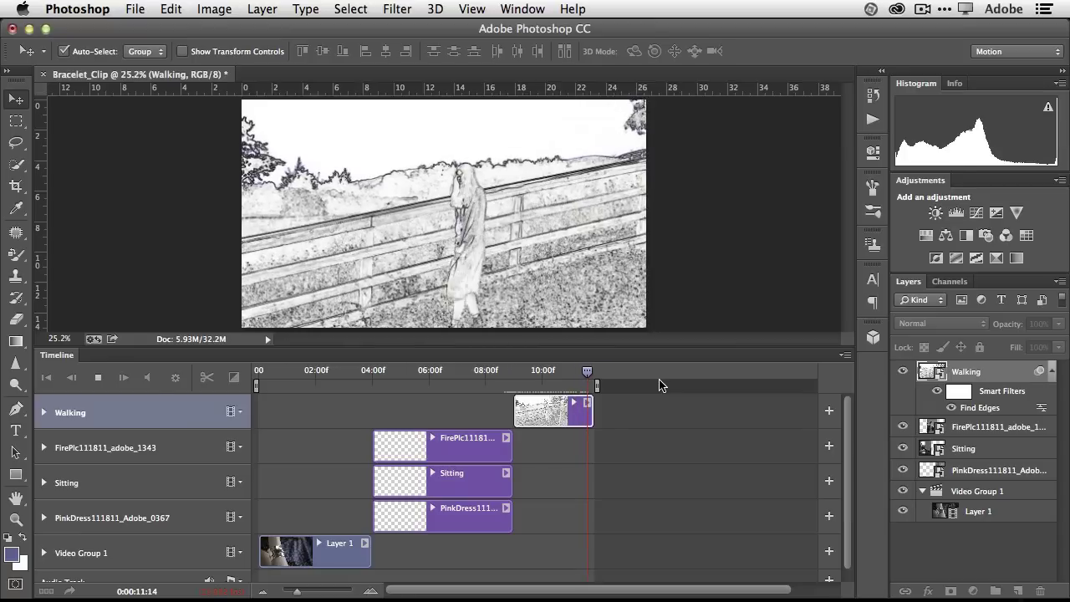
pyautogui.press('space')
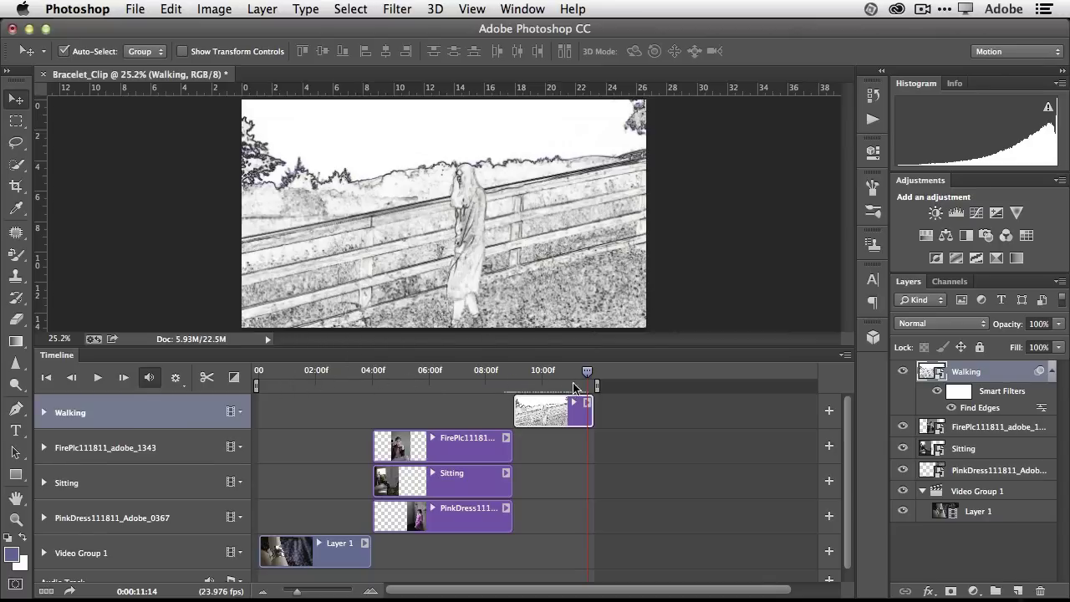
# Step: Open the Walking smart object's contents, turn down and mute the video clip's audio, and close Walking.psb with the changes saved
pyautogui.doubleClick(935, 374)
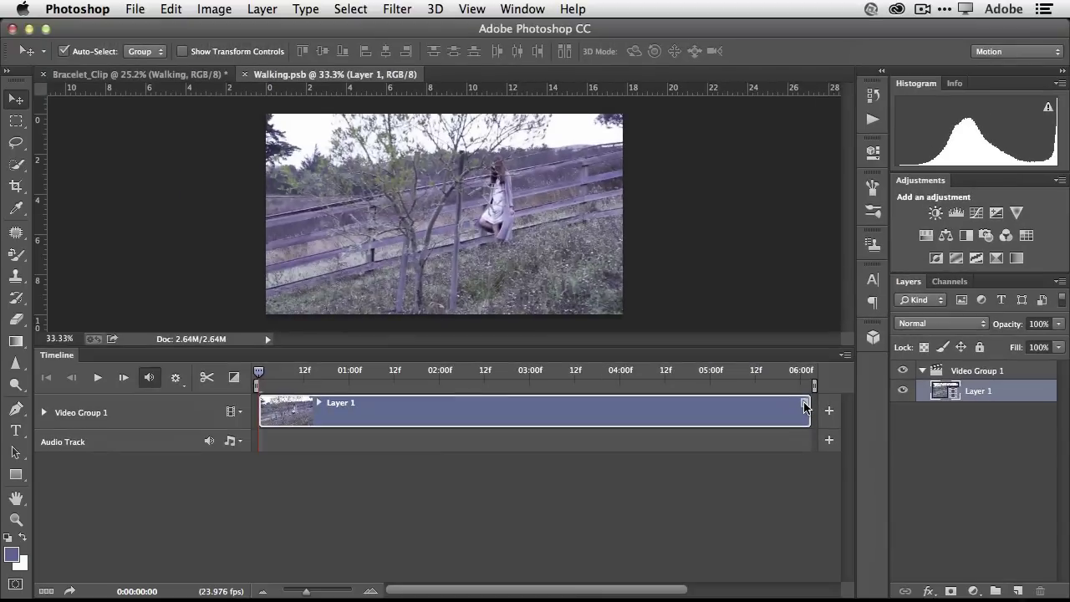
pyautogui.click(803, 403)
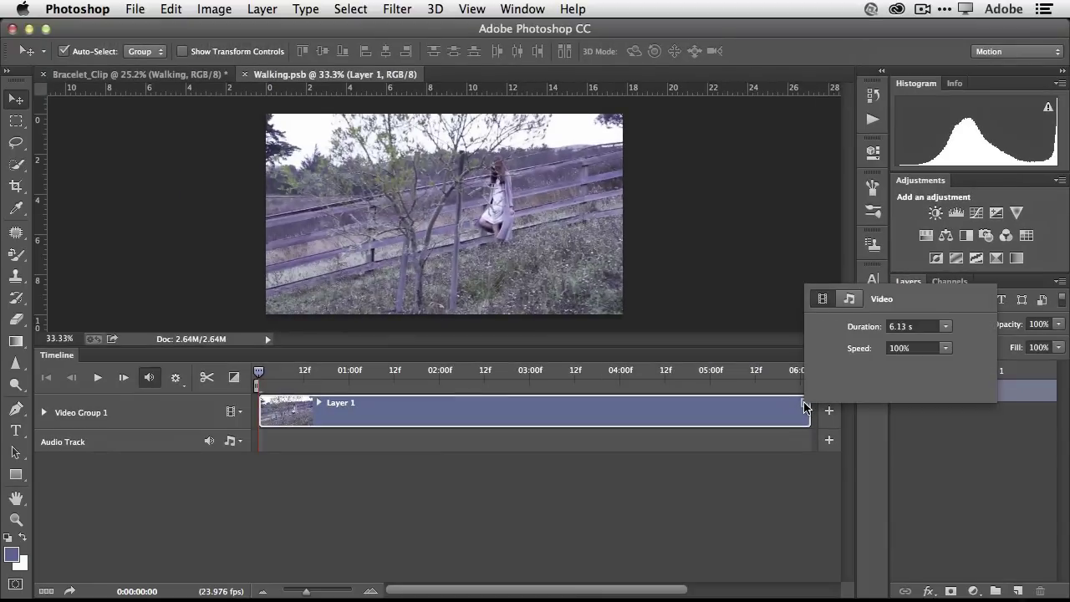
pyautogui.click(849, 301)
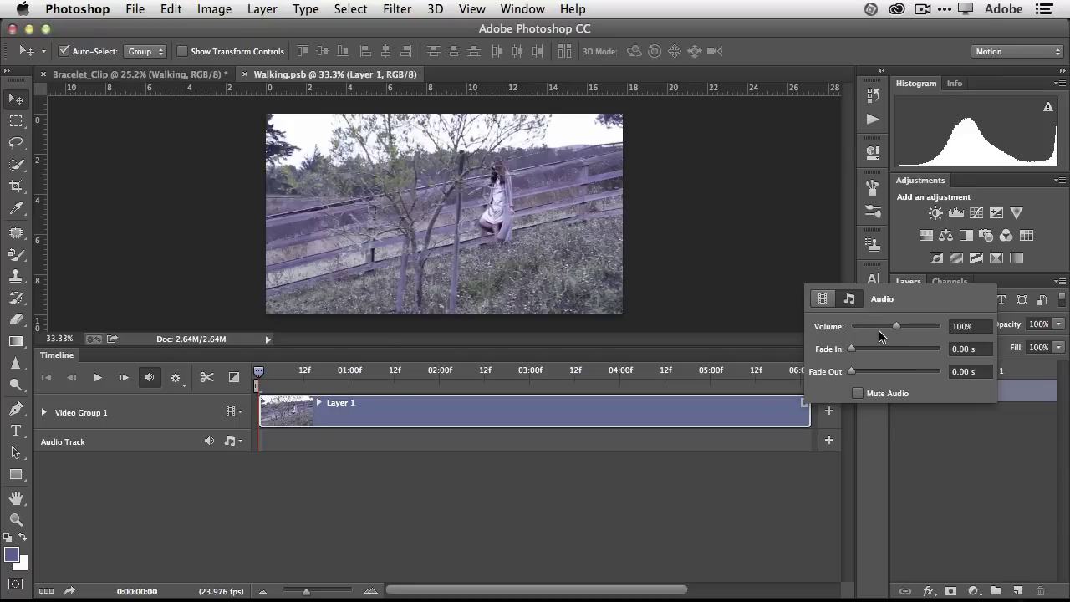
pyautogui.moveTo(895, 328); pyautogui.dragTo(846, 328)
pyautogui.click(860, 391)
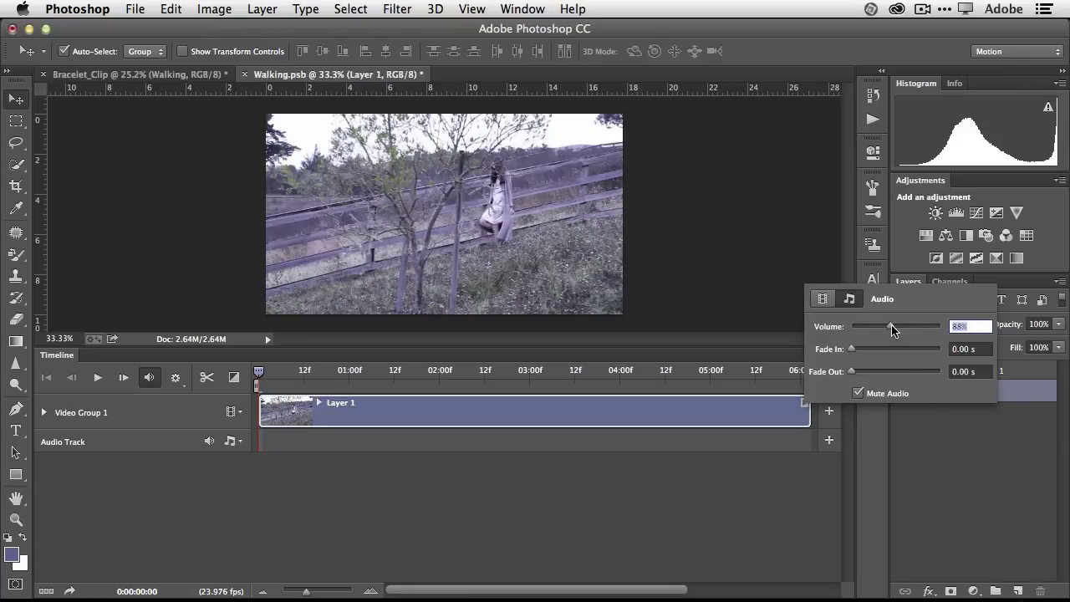
pyautogui.moveTo(891, 328); pyautogui.dragTo(851, 329)
pyautogui.click(805, 467)
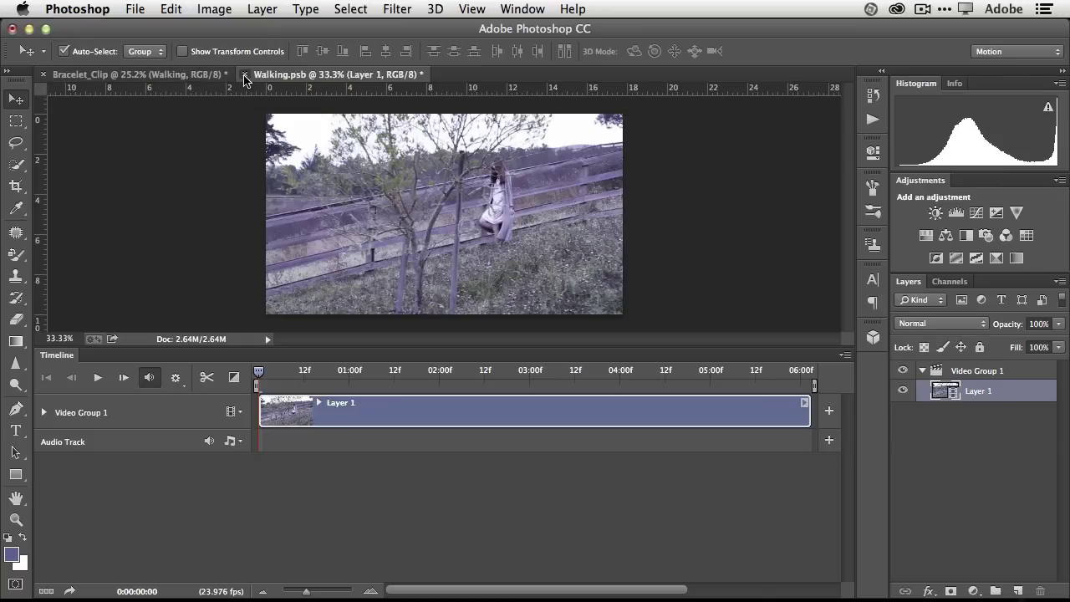
pyautogui.press('super+w')
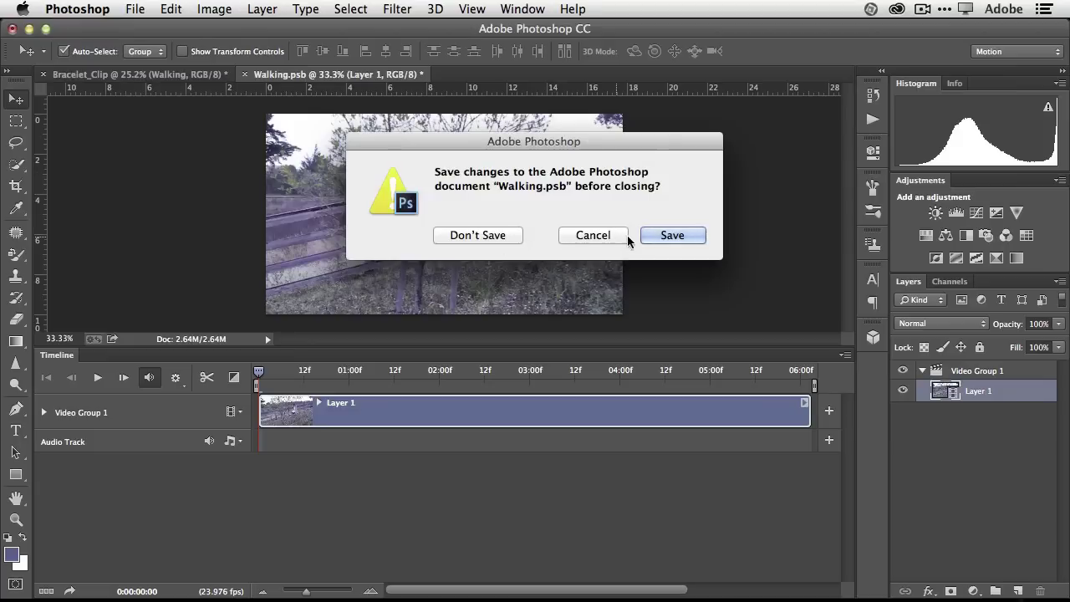
pyautogui.click(654, 240)
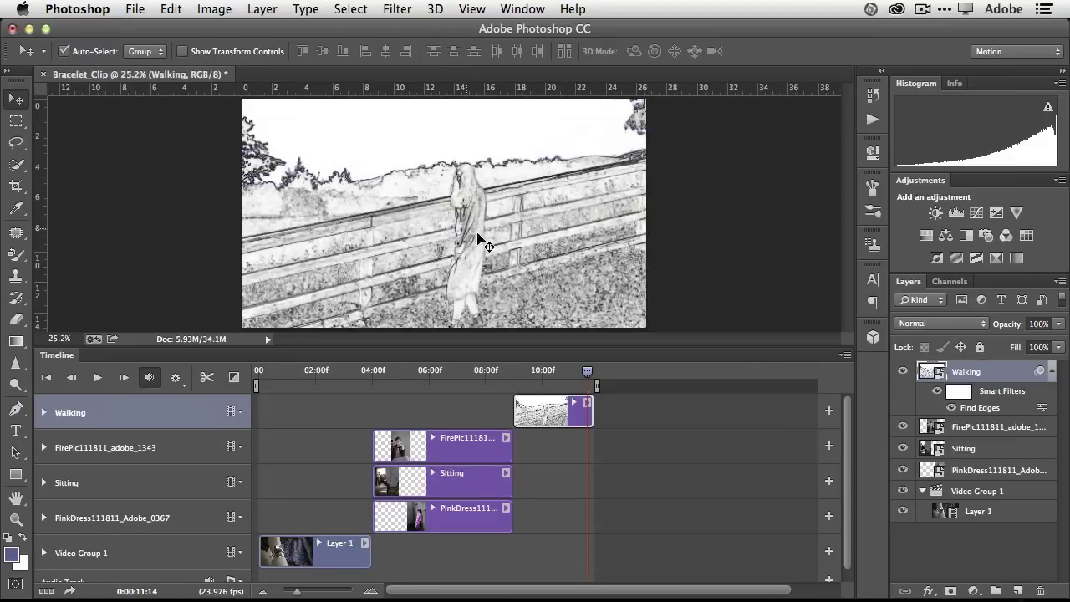
# Step: Play the Walking clip again to check that its sound is muted
pyautogui.click(508, 374)
pyautogui.press('space')
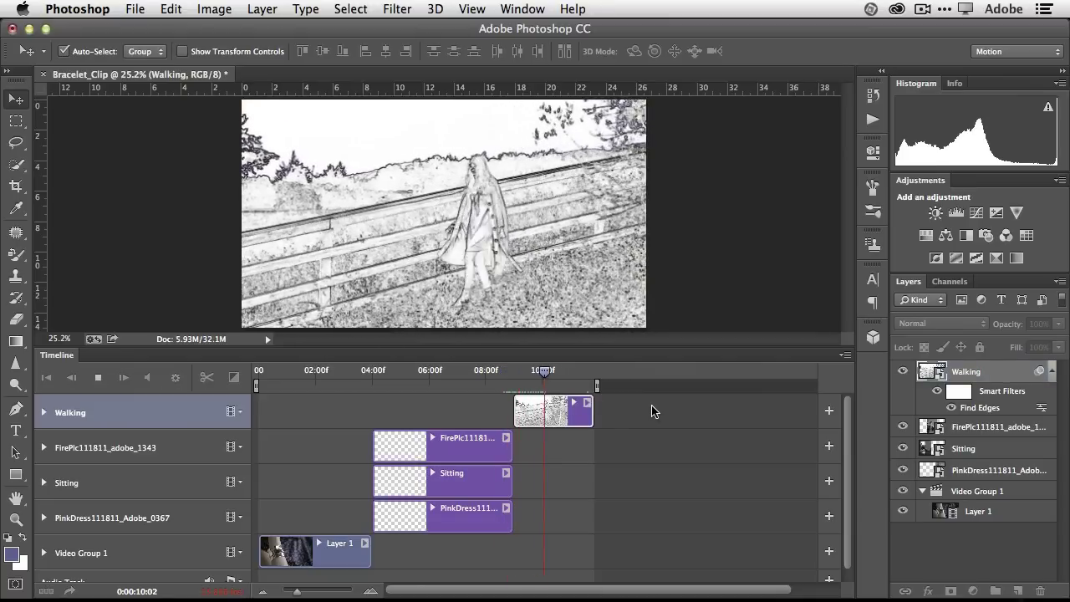
pyautogui.press('space')
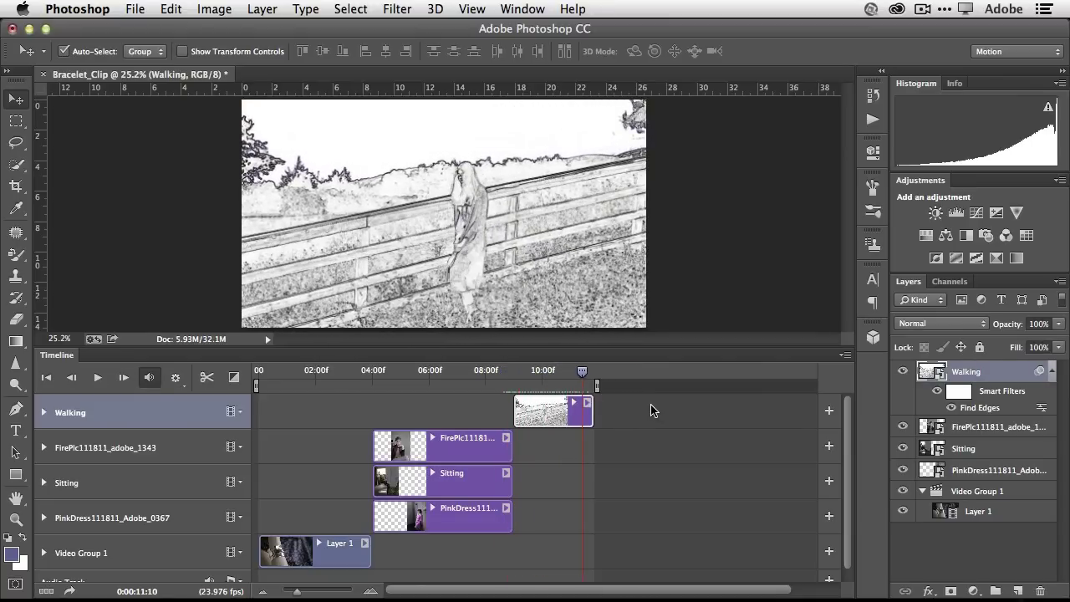
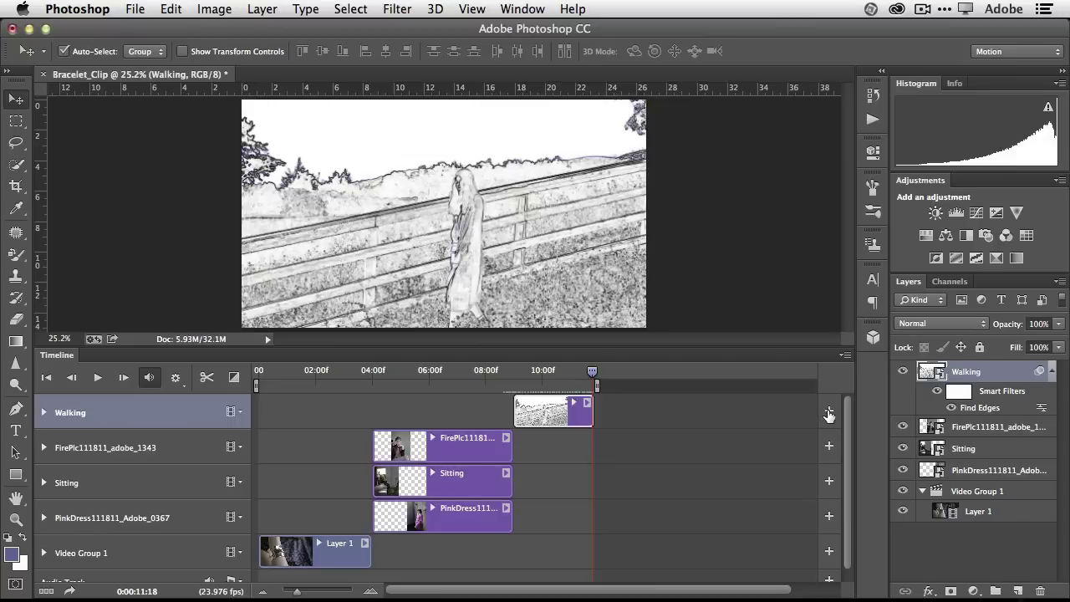
# Step: Add The Pluralist Logo.jpg from the PhotoshopCC_DemoAssets PS Video Editing folder as a clip after Walking on the same track
pyautogui.click(828, 413)
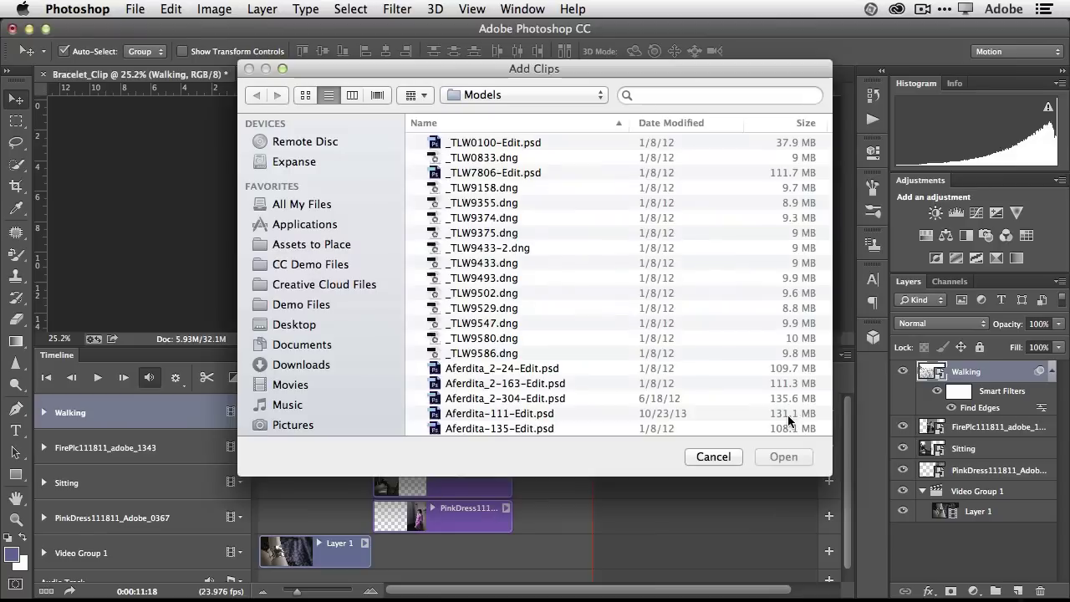
pyautogui.click(320, 265)
pyautogui.click(501, 95)
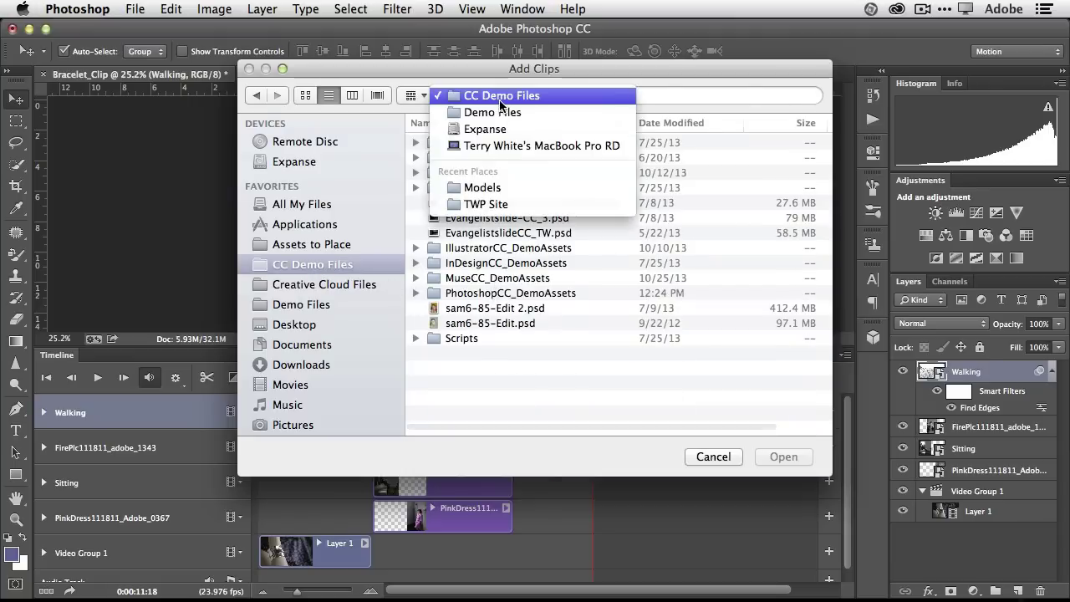
pyautogui.click(525, 322)
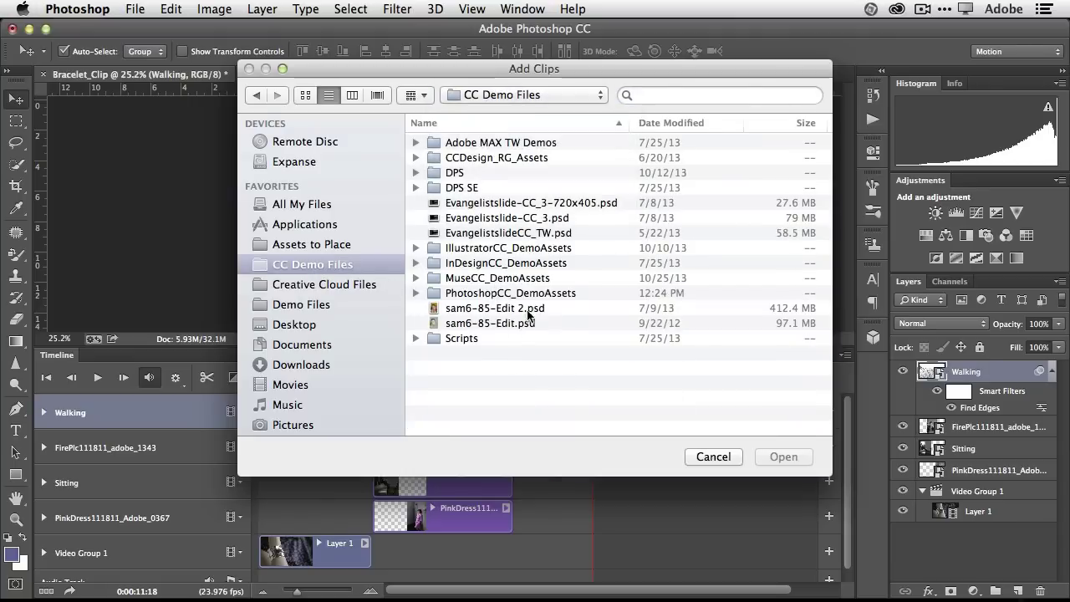
pyautogui.doubleClick(461, 293)
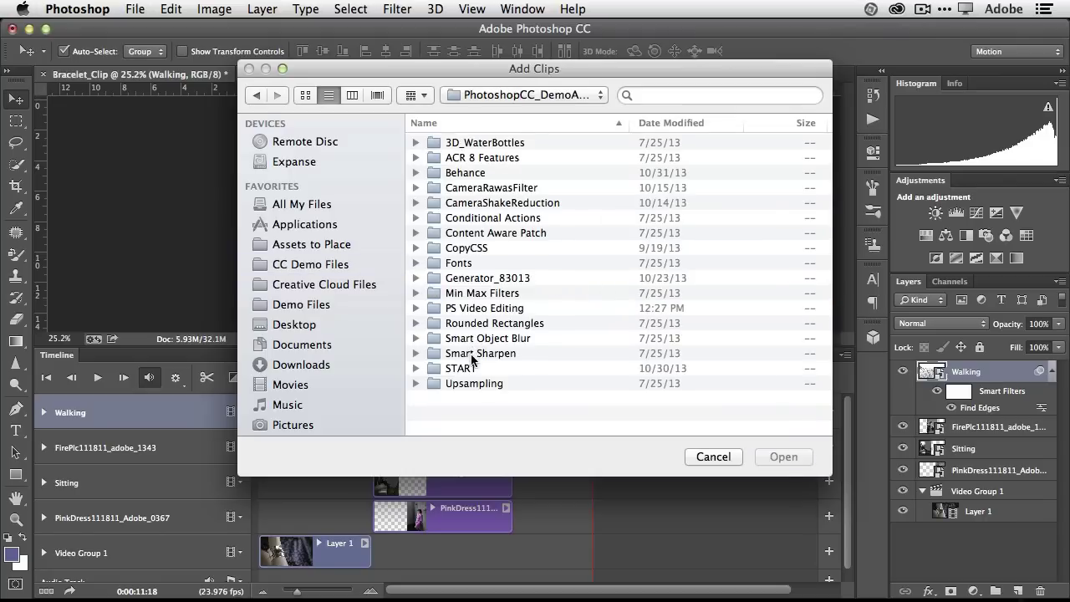
pyautogui.doubleClick(473, 309)
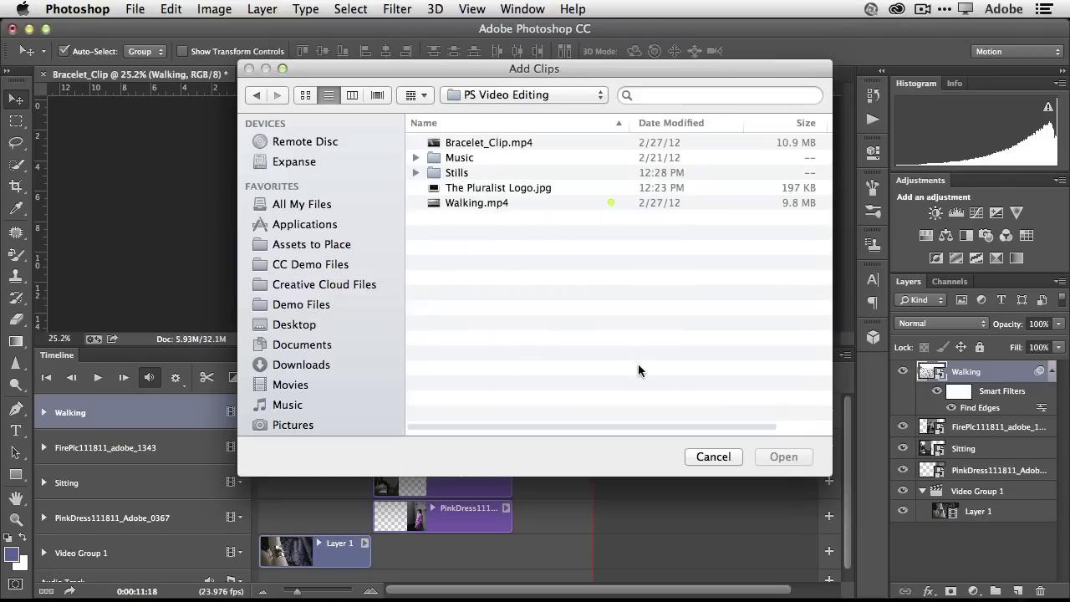
pyautogui.click(478, 187)
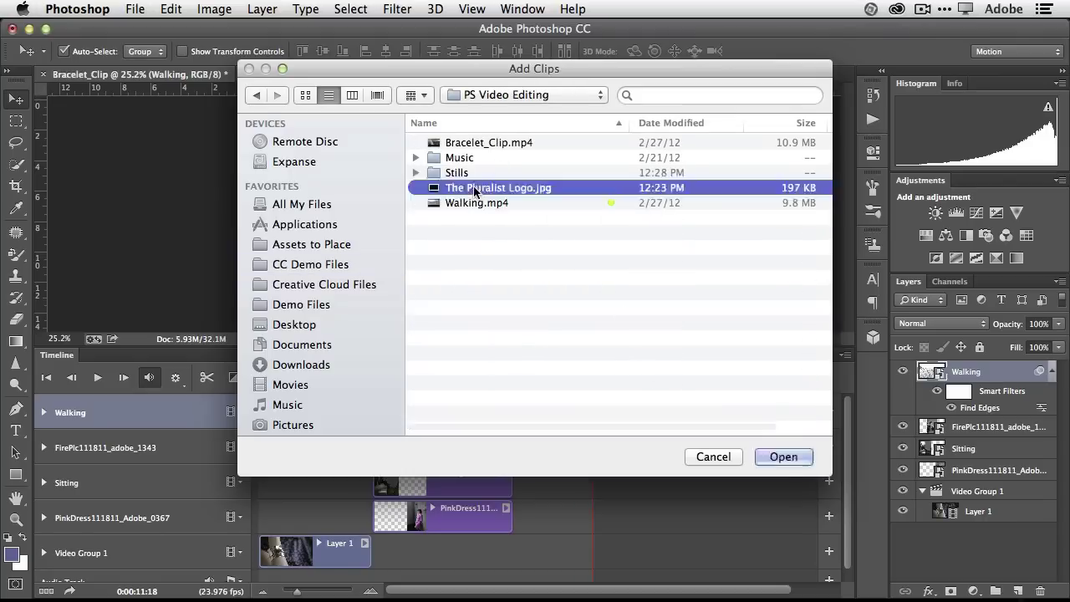
pyautogui.click(783, 458)
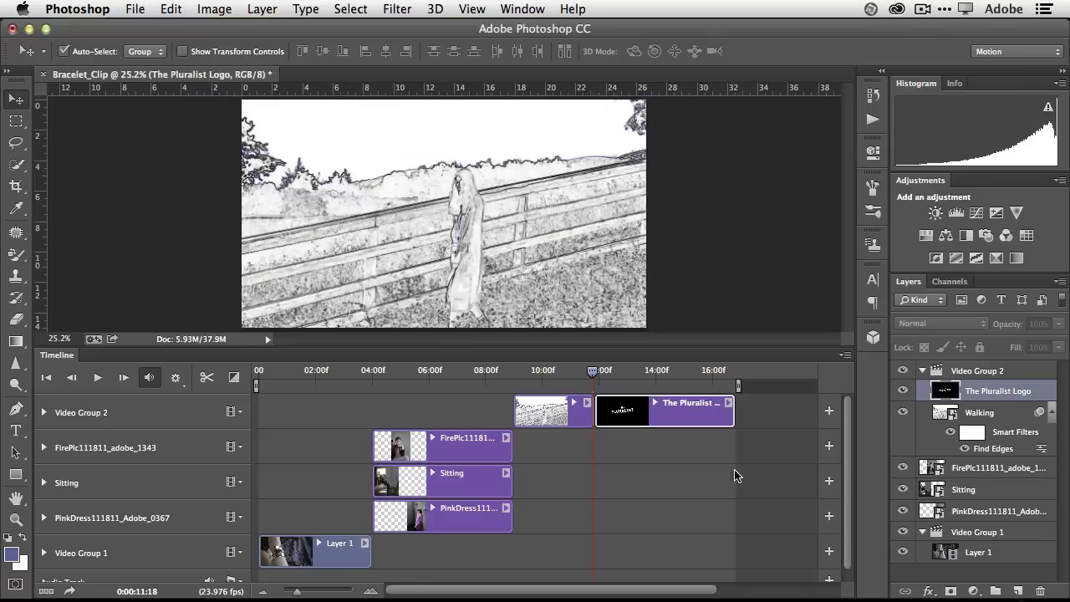
# Step: Add a 1 s Cross Fade transition between the Walking clip and The Pluralist Logo clip
pyautogui.click(599, 379)
pyautogui.moveTo(599, 377); pyautogui.dragTo(595, 376)
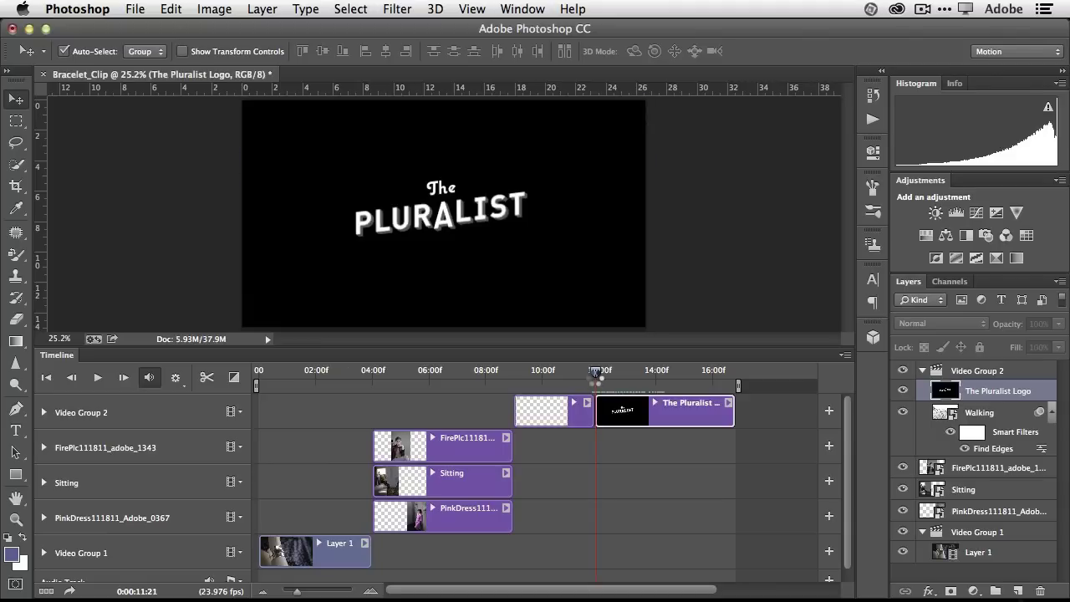
pyautogui.click(234, 377)
pyautogui.moveTo(251, 255); pyautogui.dragTo(596, 411)
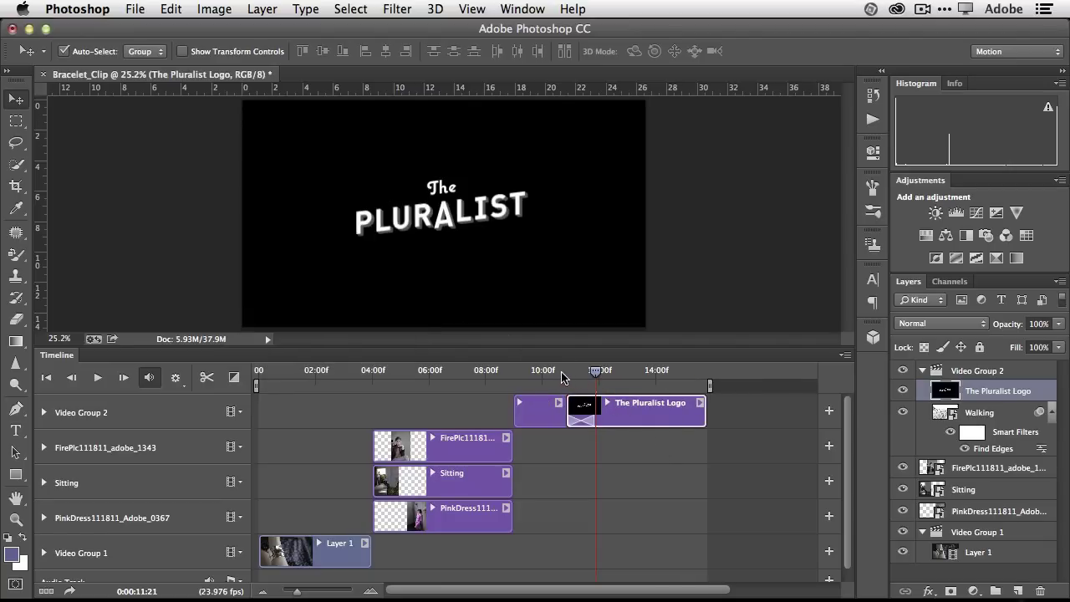
# Step: Play from within the Walking clip into the logo to review the cross fade
pyautogui.click(535, 376)
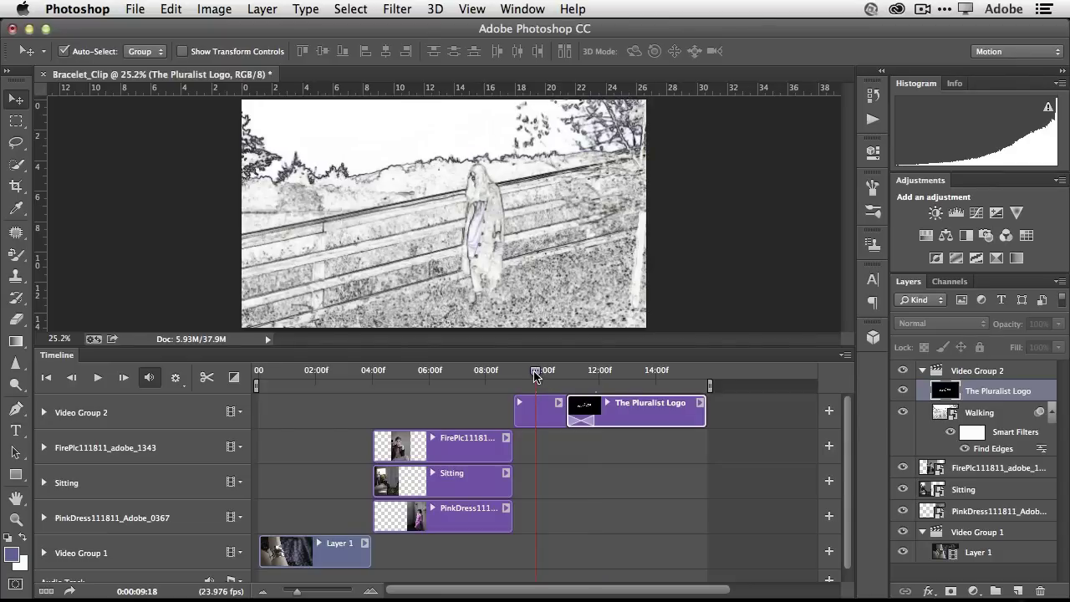
pyautogui.press('space')
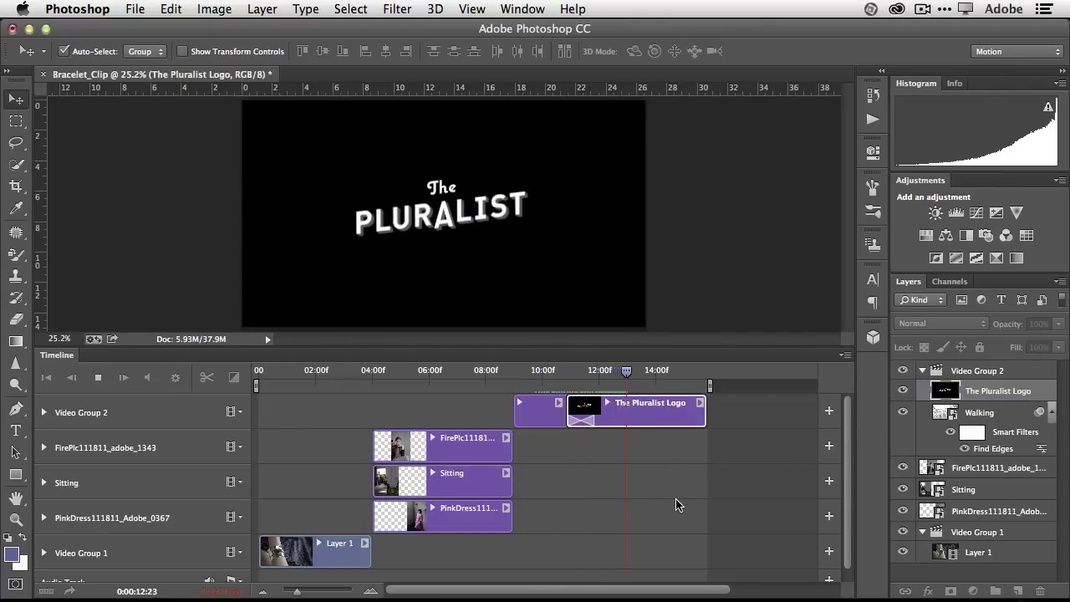
pyautogui.press('space')
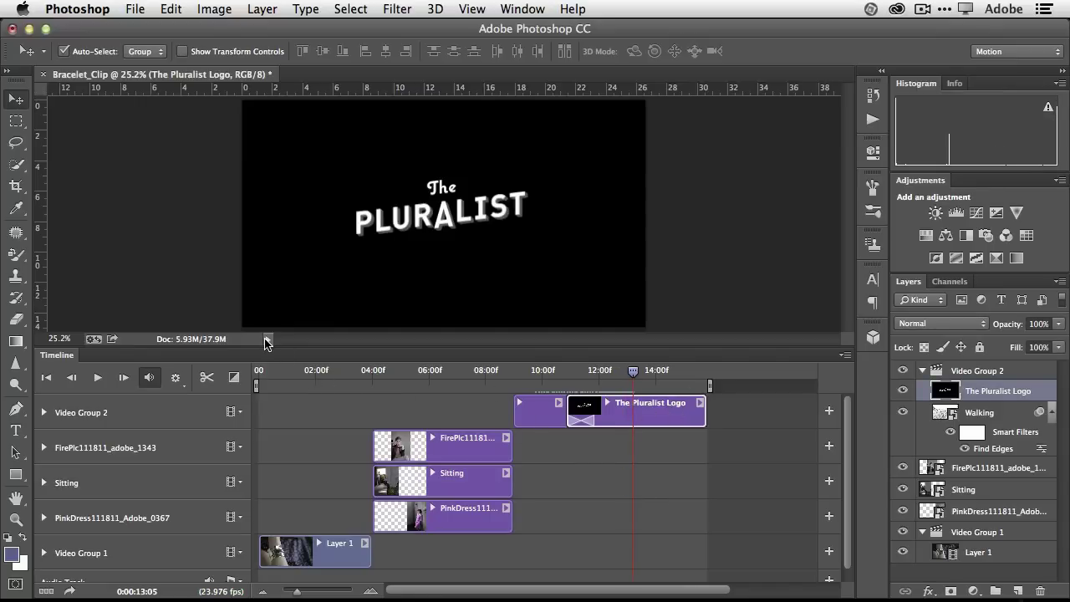
# Step: Apply a 1 s Fade With Black transition to the end of The Pluralist Logo clip
pyautogui.click(235, 378)
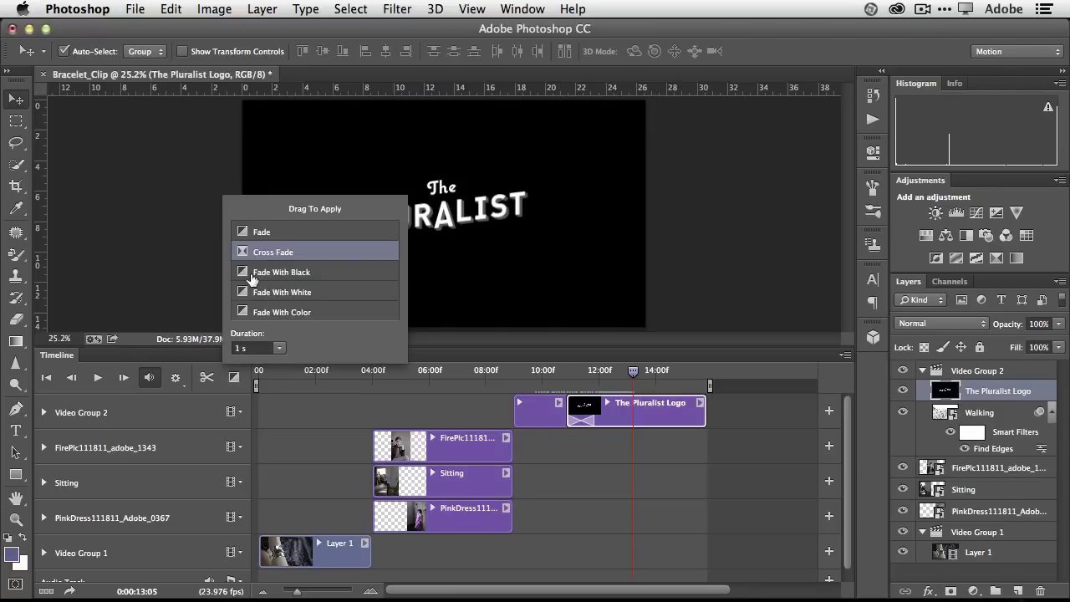
pyautogui.moveTo(243, 276)
pyautogui.mouseDown()
pyautogui.moveTo(506, 341)
pyautogui.moveTo(694, 419)
pyautogui.mouseUp()
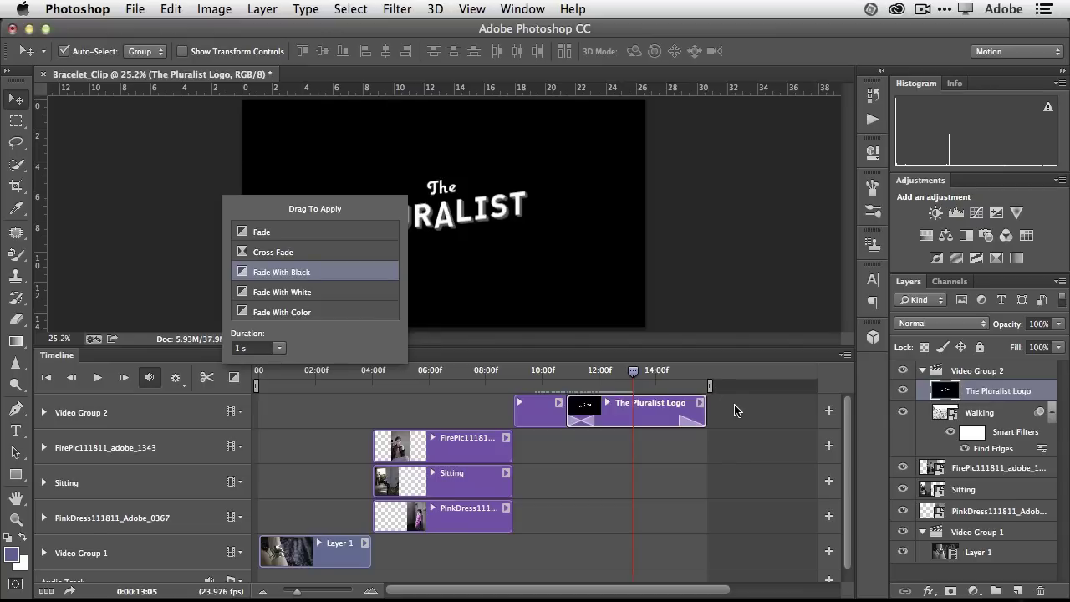
pyautogui.click(734, 410)
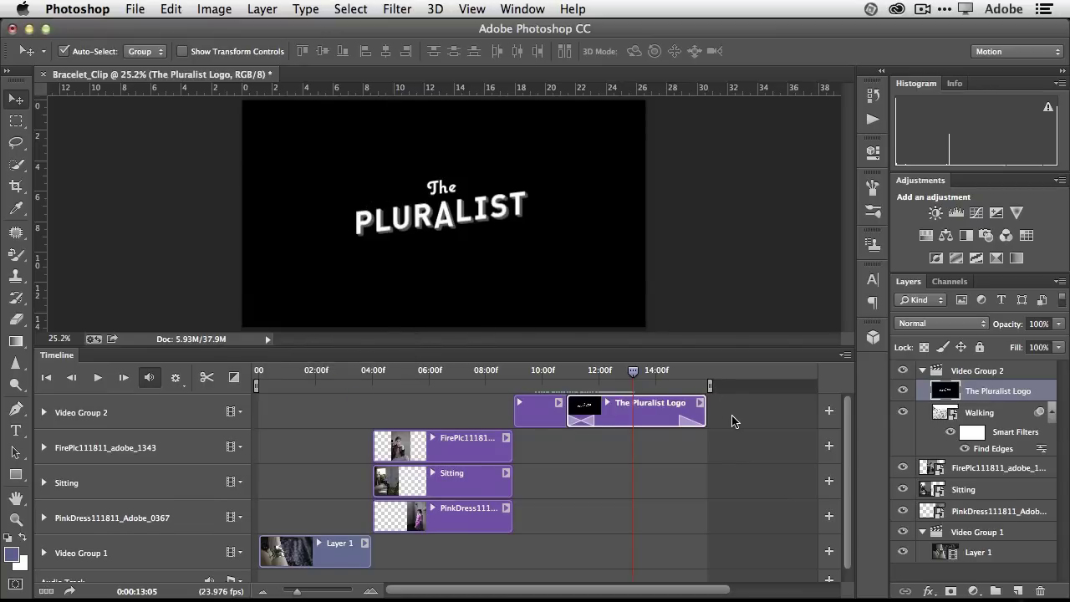
# Step: Add Adobe_Music.aac from the Music folder to the audio track
pyautogui.scroll(-1, 732, 421)
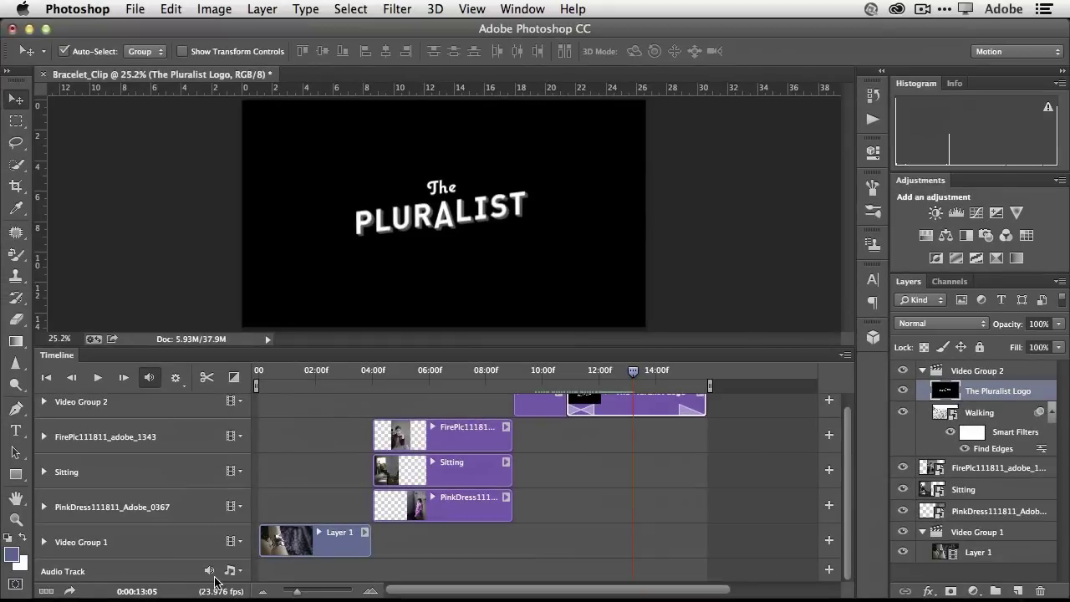
pyautogui.click(829, 572)
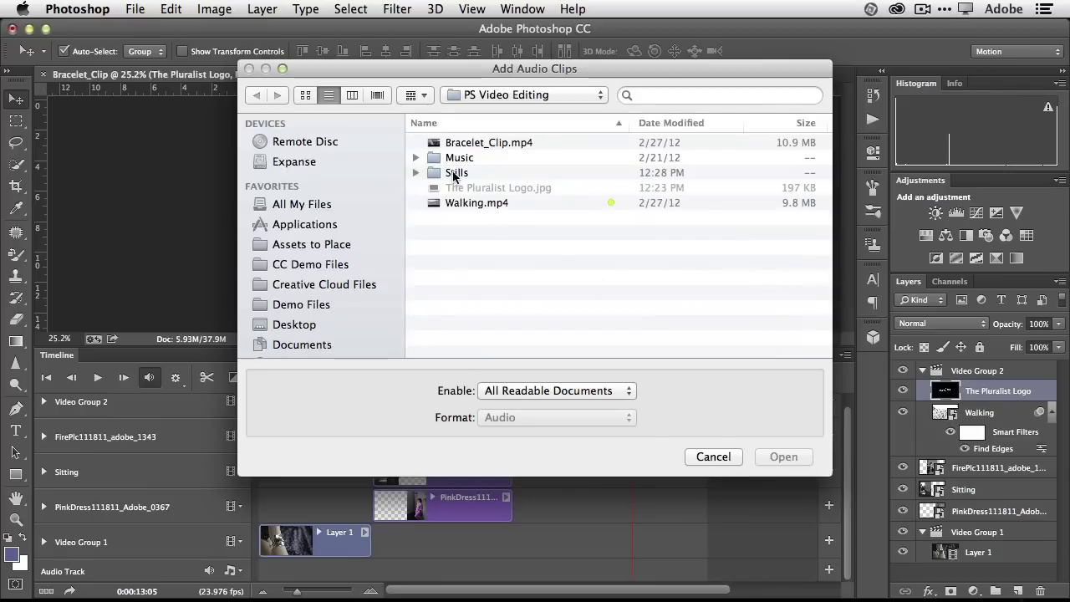
pyautogui.click(416, 158)
pyautogui.click(485, 173)
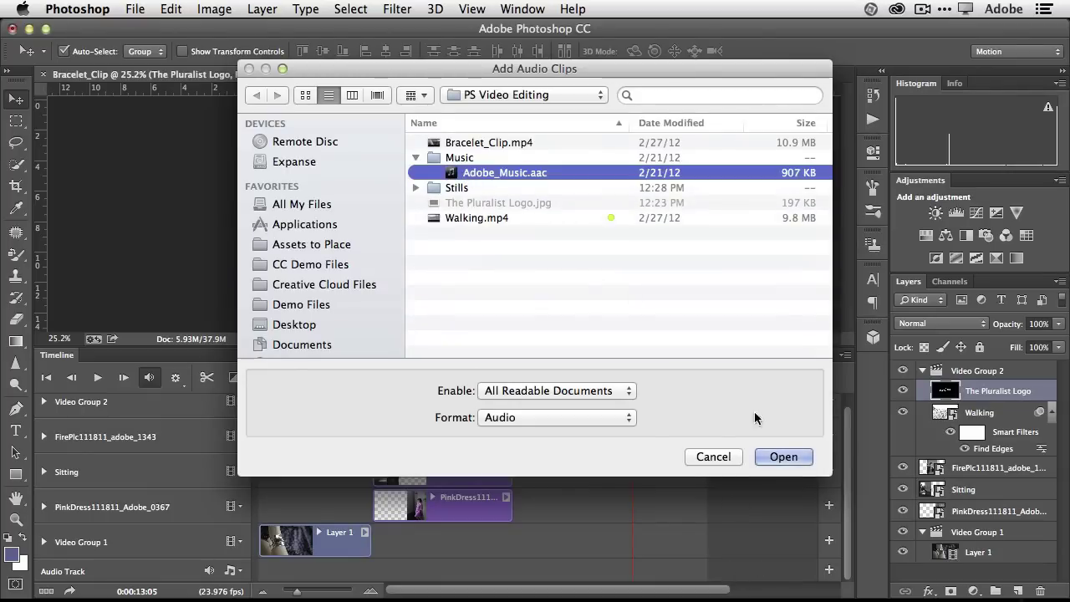
pyautogui.click(775, 457)
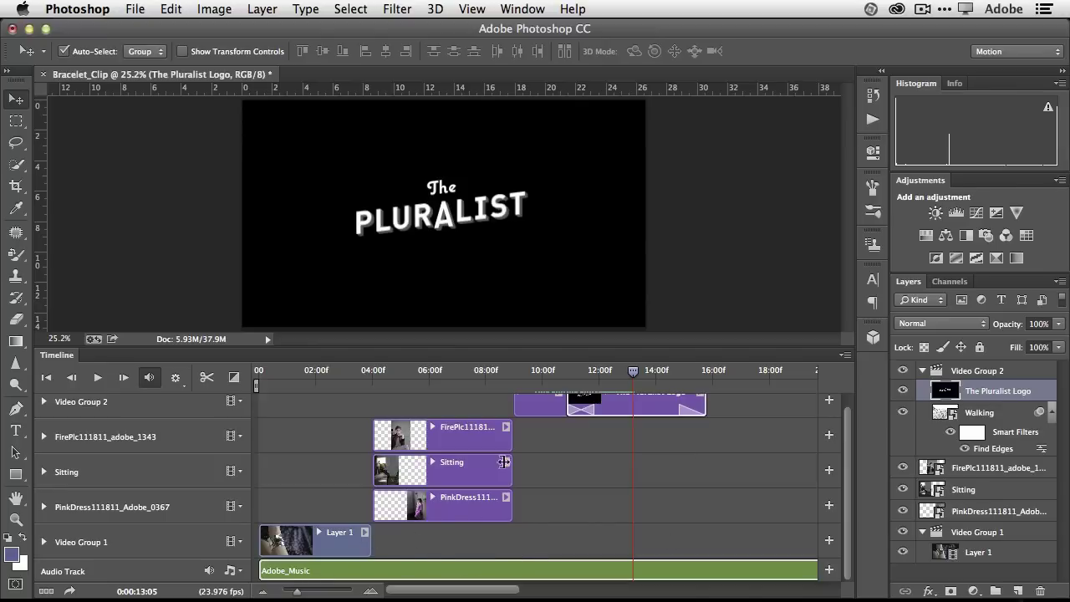
# Step: Play the opening of the video from 0:00 to hear the music with the bracelet clip
pyautogui.click(302, 373)
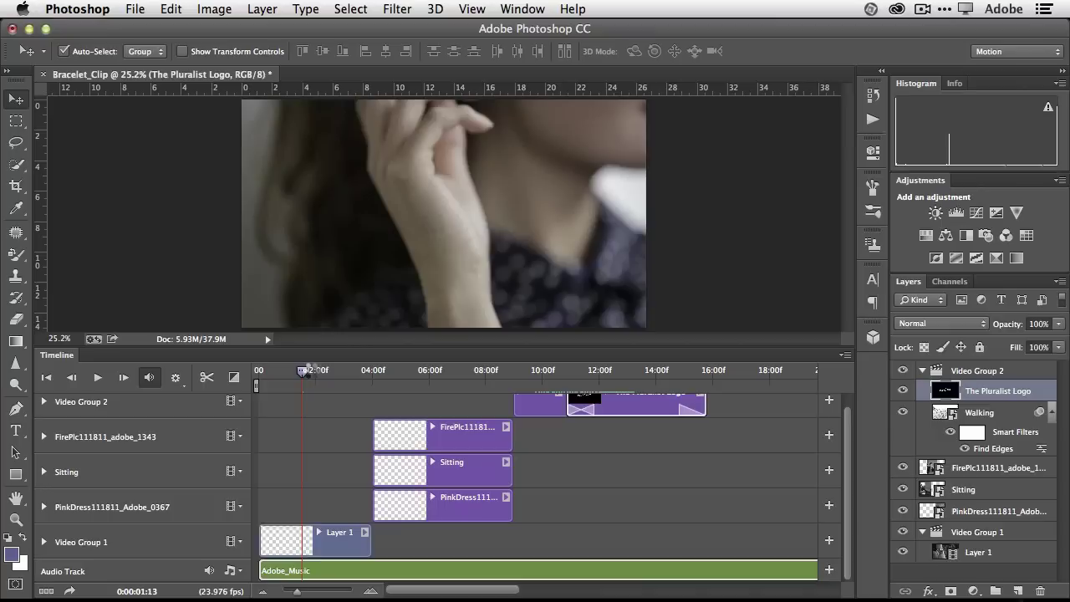
pyautogui.click(252, 374)
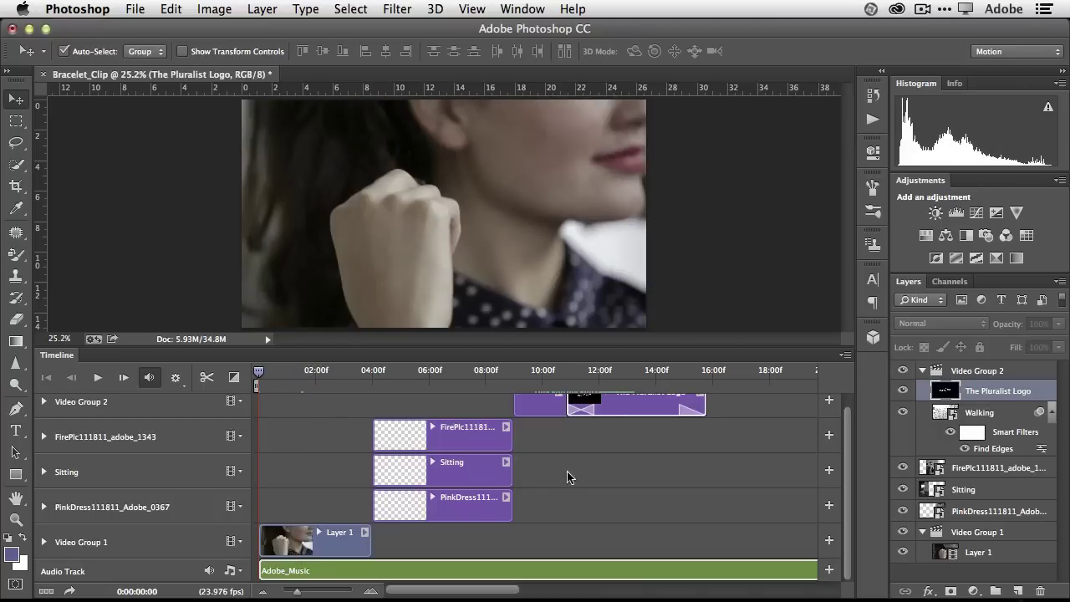
pyautogui.press('space')
pyautogui.press('space')
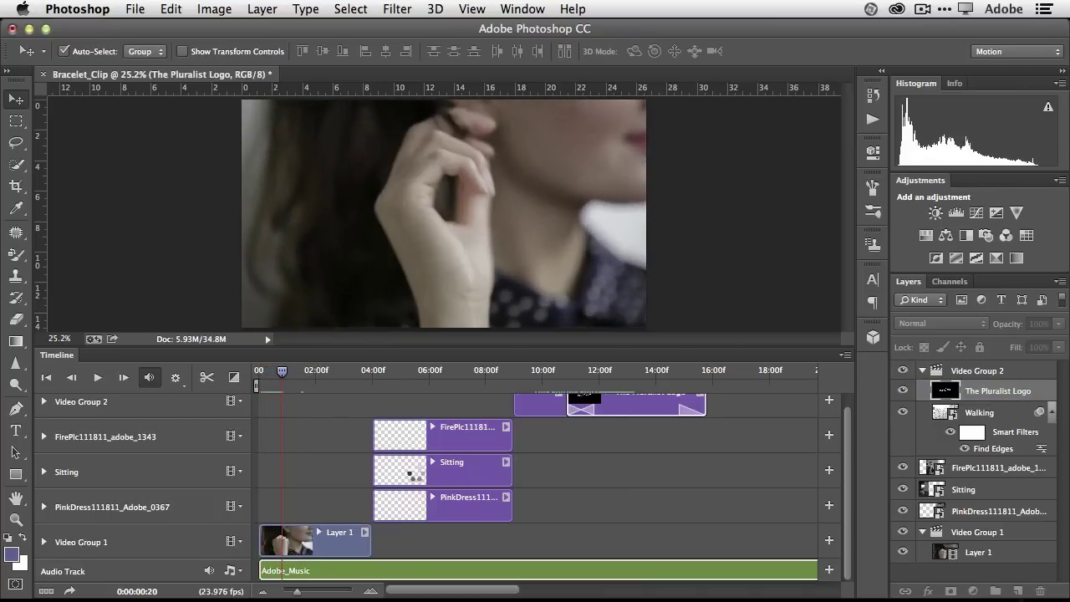
# Step: Apply a 1 s Fade With Black transition to the start of the Layer 1 bracelet clip
pyautogui.click(302, 544)
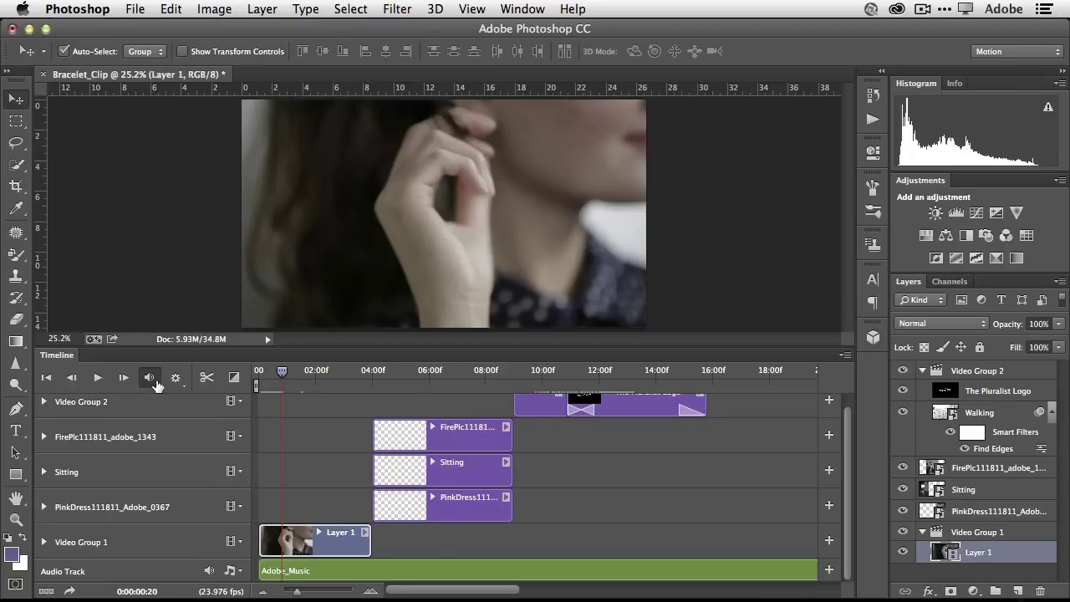
pyautogui.click(234, 378)
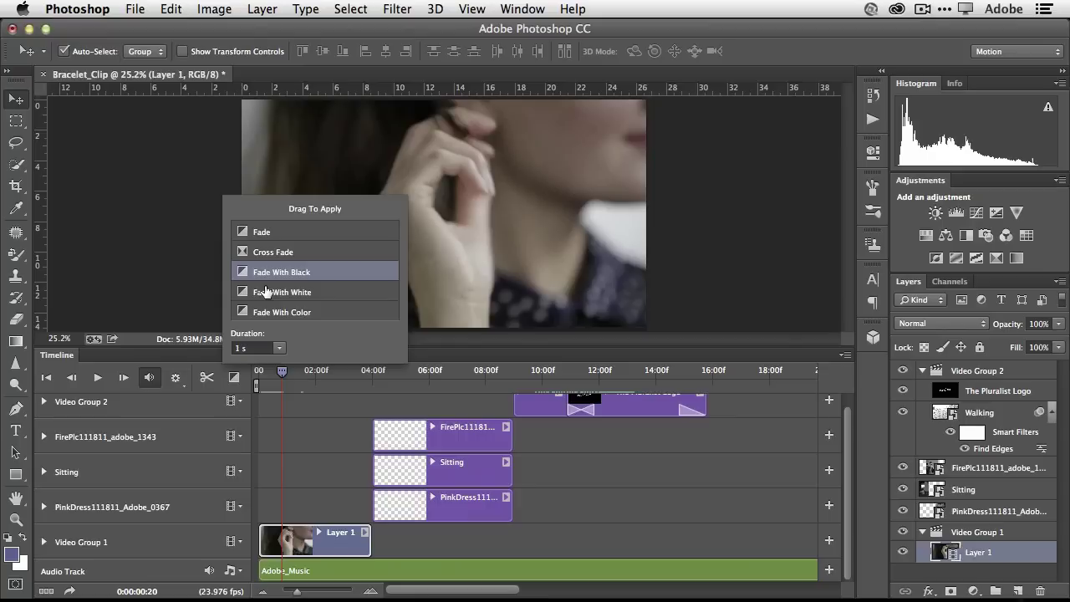
pyautogui.moveTo(243, 272); pyautogui.dragTo(270, 545)
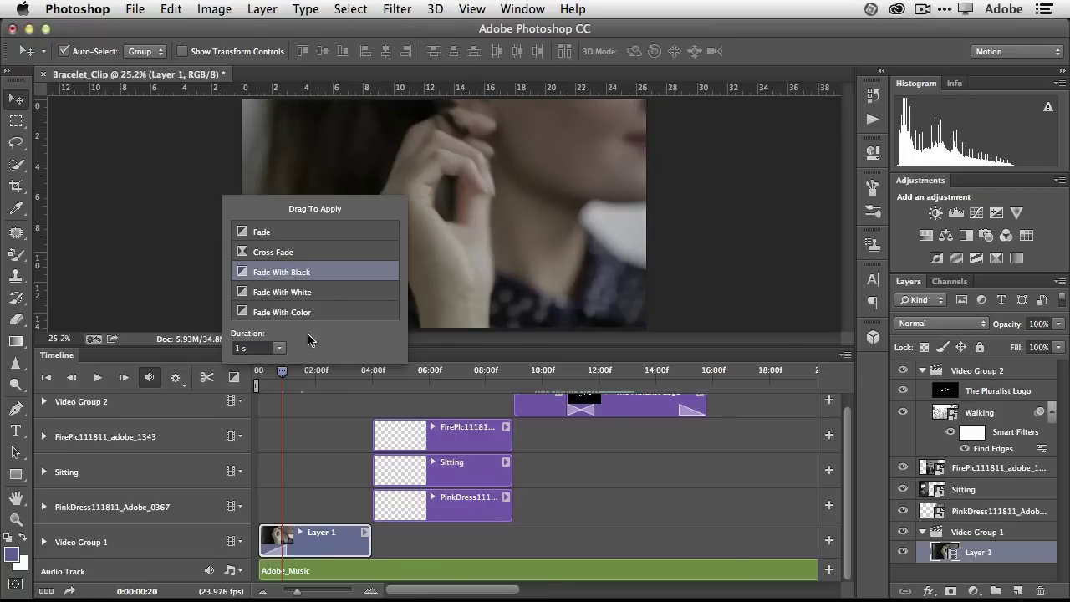
# Step: Play the whole video from its first frame past the logo's fade-out to review it with the music
pyautogui.moveTo(282, 371); pyautogui.dragTo(260, 375)
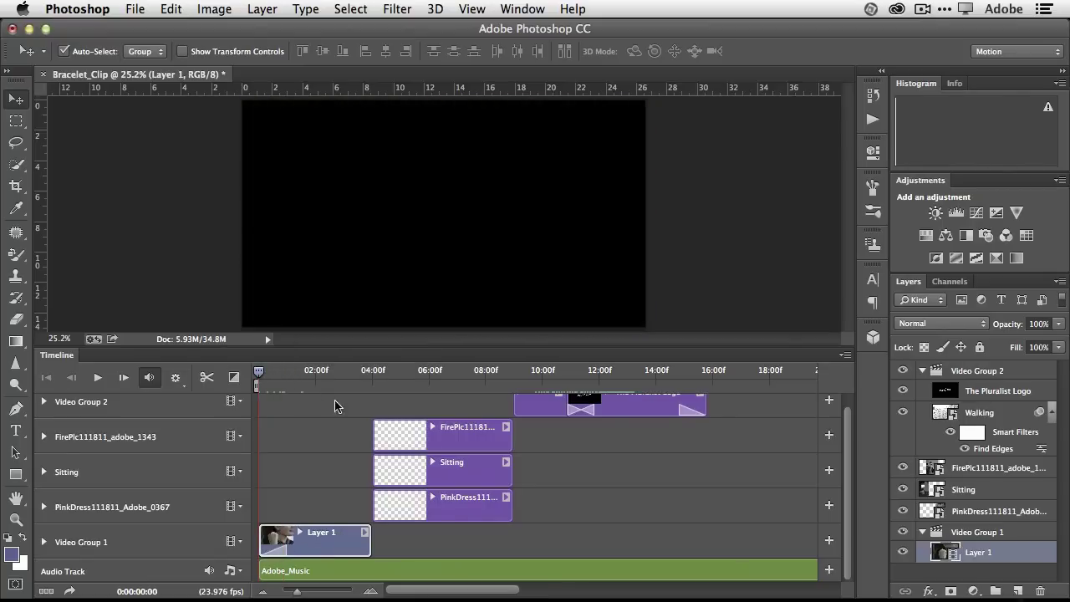
pyautogui.press('space')
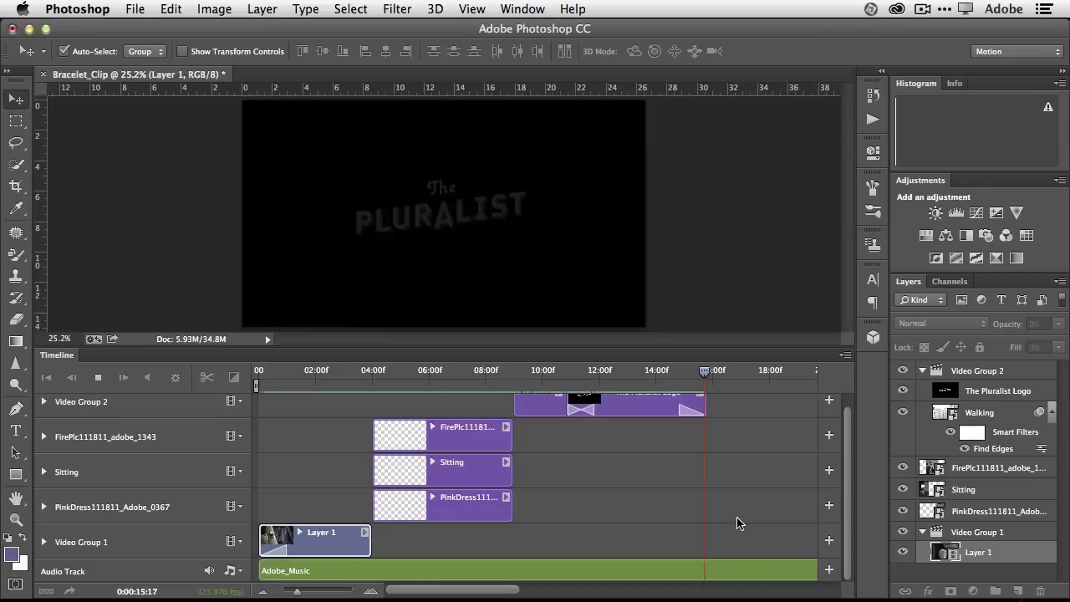
pyautogui.press('space')
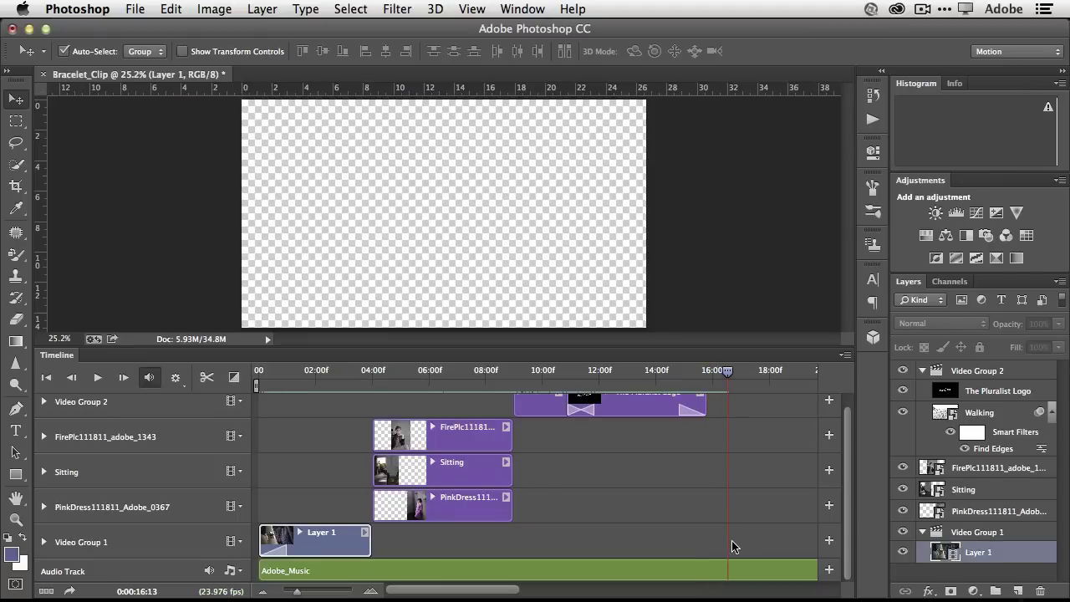
# Step: Trim the end of the Adobe_Music clip so that it finishes together with The Pluralist Logo clip
pyautogui.moveTo(301, 595); pyautogui.dragTo(290, 594)
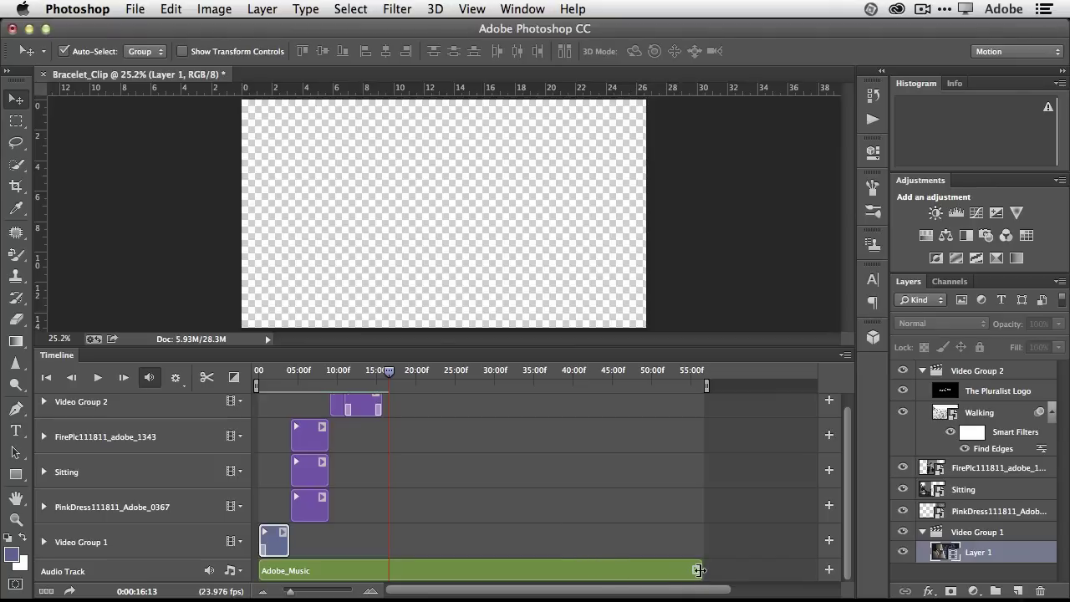
pyautogui.moveTo(699, 571); pyautogui.dragTo(380, 570)
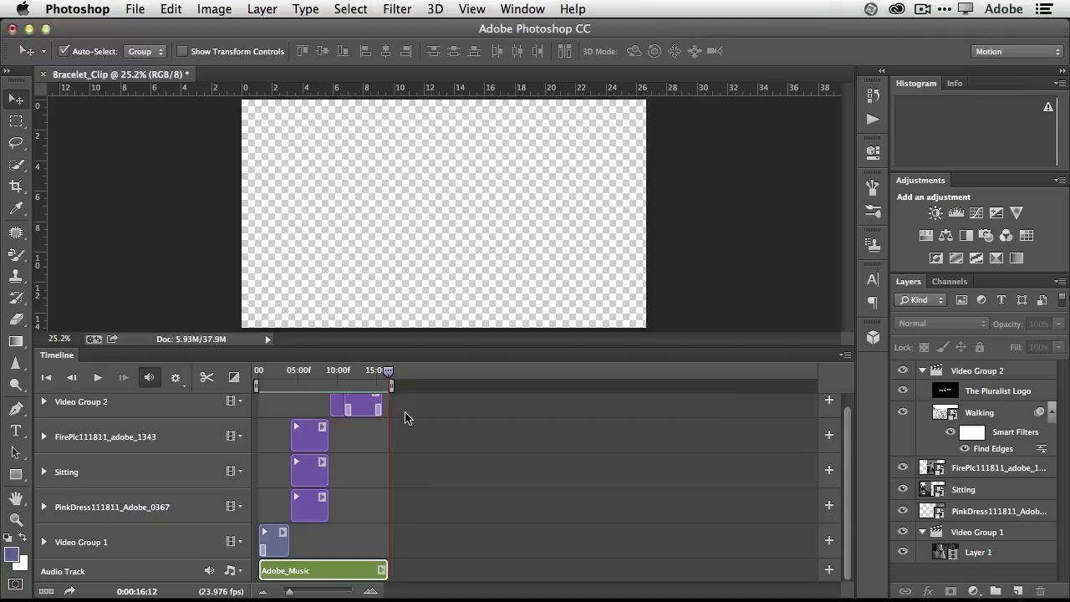
pyautogui.moveTo(393, 378); pyautogui.dragTo(368, 447)
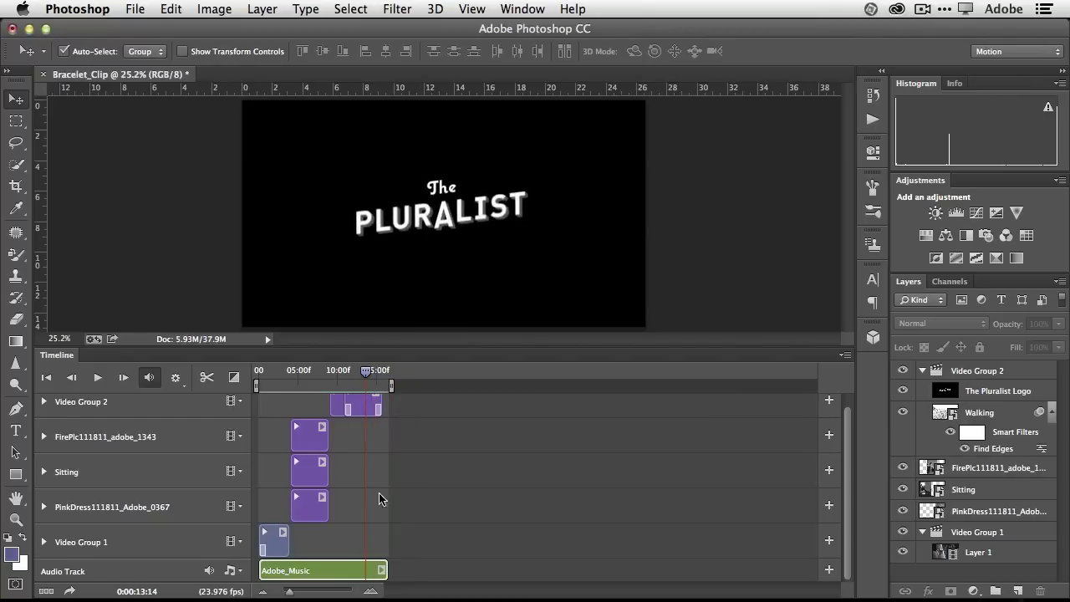
pyautogui.moveTo(384, 570); pyautogui.dragTo(380, 570)
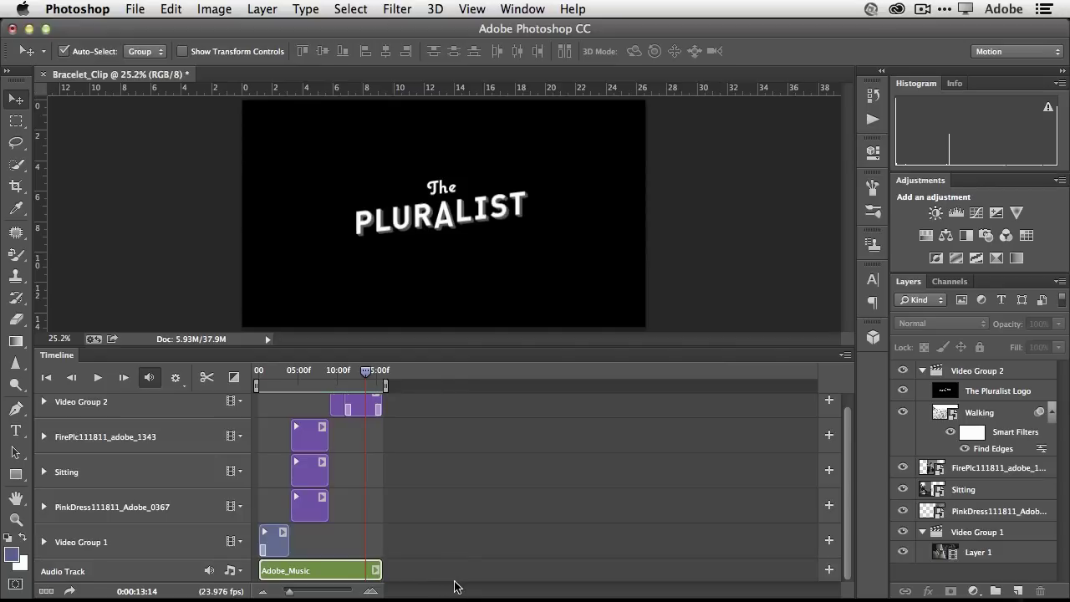
# Step: Play the closing logo section to check how the trimmed music ends
pyautogui.moveTo(292, 594); pyautogui.dragTo(300, 593)
pyautogui.click(558, 379)
pyautogui.press('space')
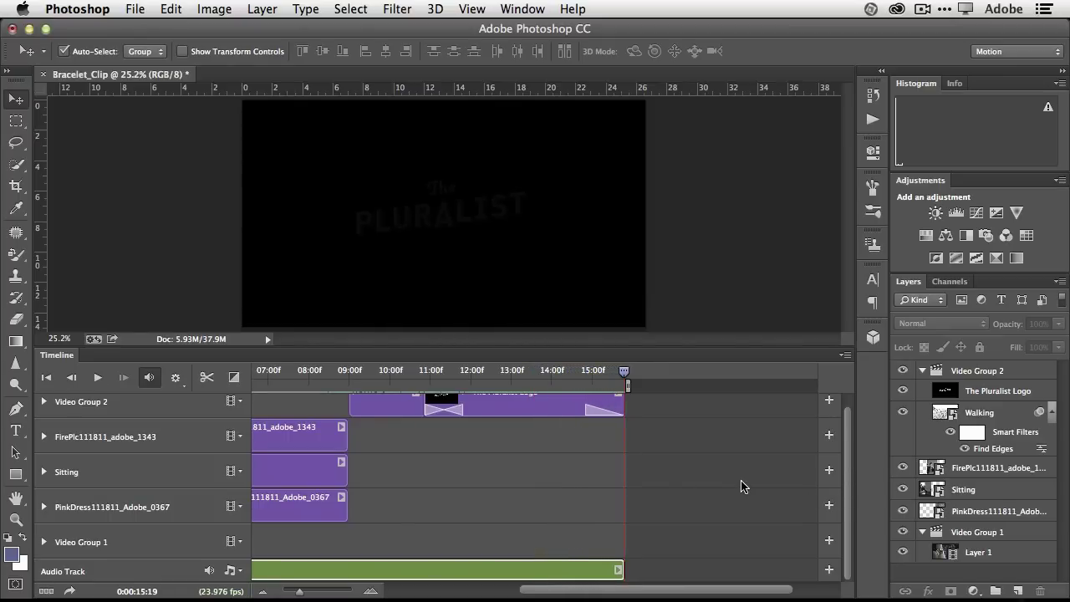
# Step: Set the Adobe_Music clip's audio Fade Out to 1.04 s
pyautogui.click(618, 570)
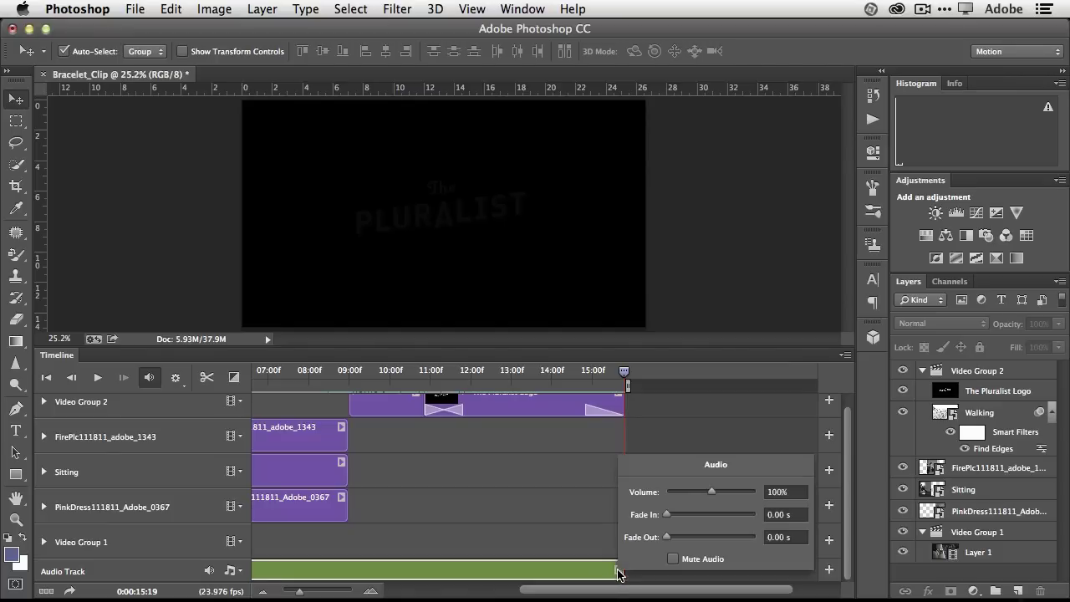
pyautogui.click(615, 571)
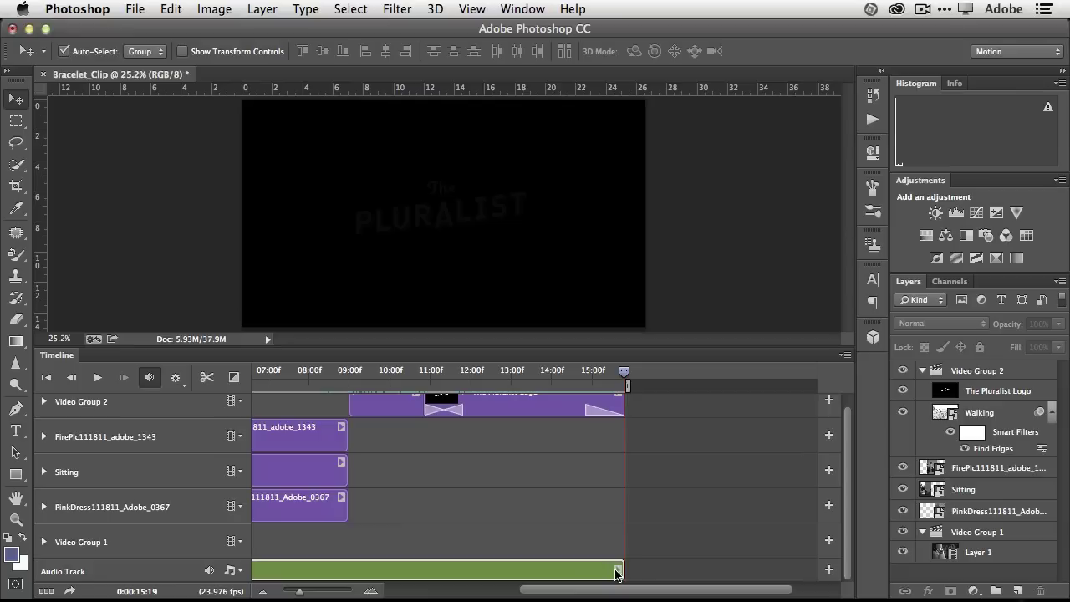
pyautogui.click(618, 570)
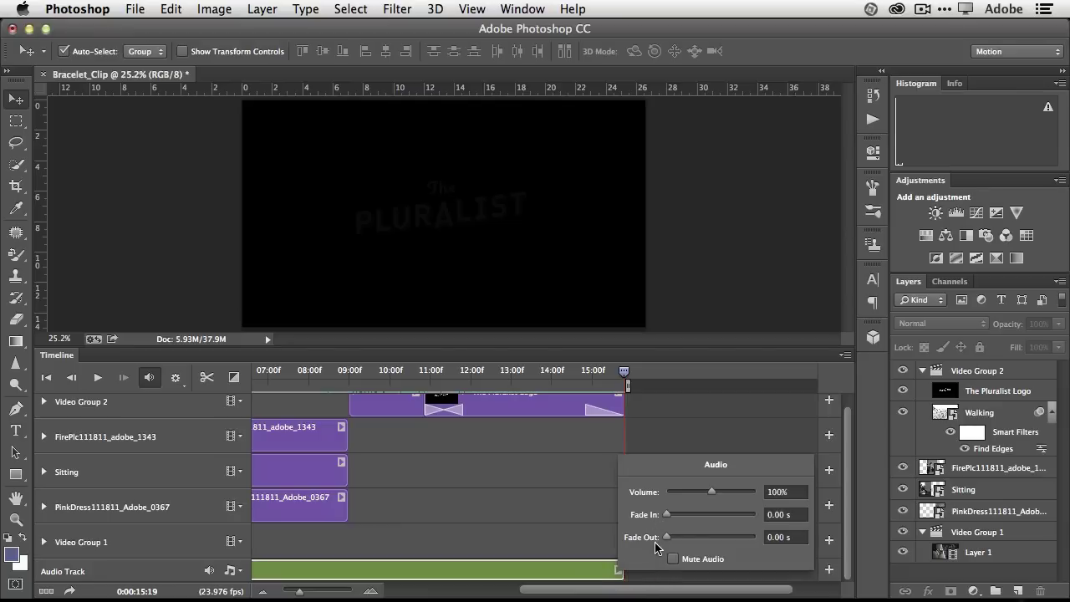
pyautogui.moveTo(666, 537); pyautogui.dragTo(669, 539)
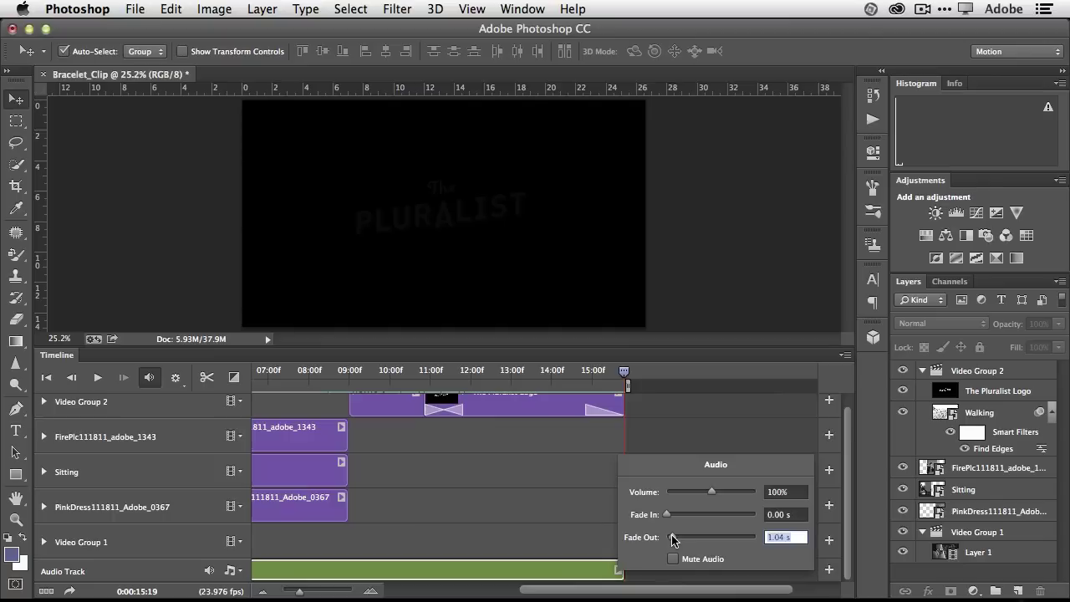
pyautogui.click(554, 522)
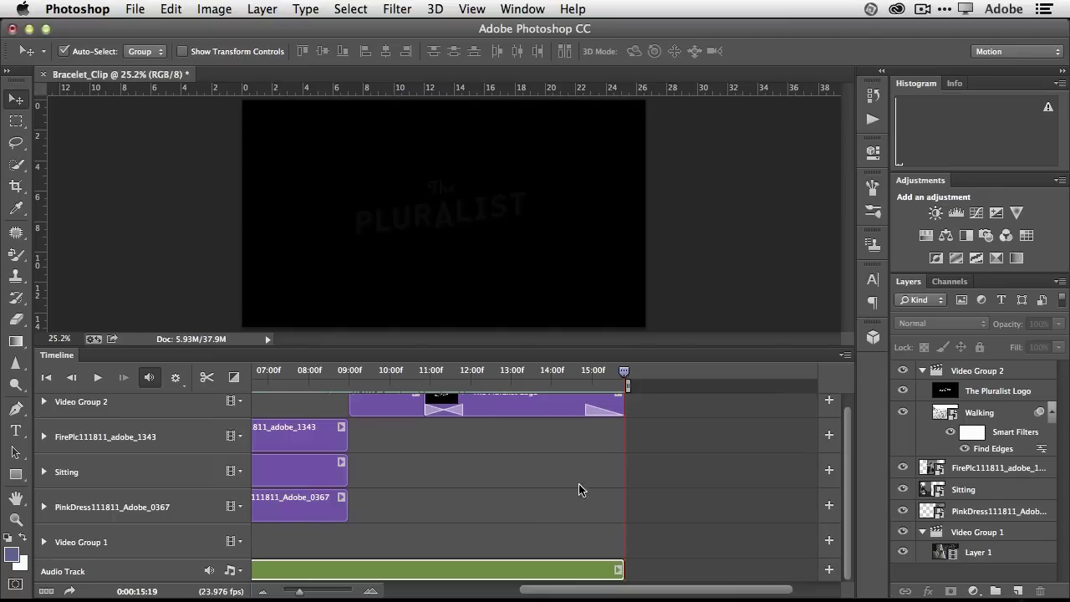
# Step: Play the ending to check the music's fade-out, and replay the video from its first frame
pyautogui.click(542, 388)
pyautogui.press('space')
pyautogui.moveTo(299, 591)
pyautogui.mouseDown()
pyautogui.moveTo(286, 593)
pyautogui.moveTo(295, 593)
pyautogui.mouseUp()
pyautogui.hscroll(-3, 339, 473)
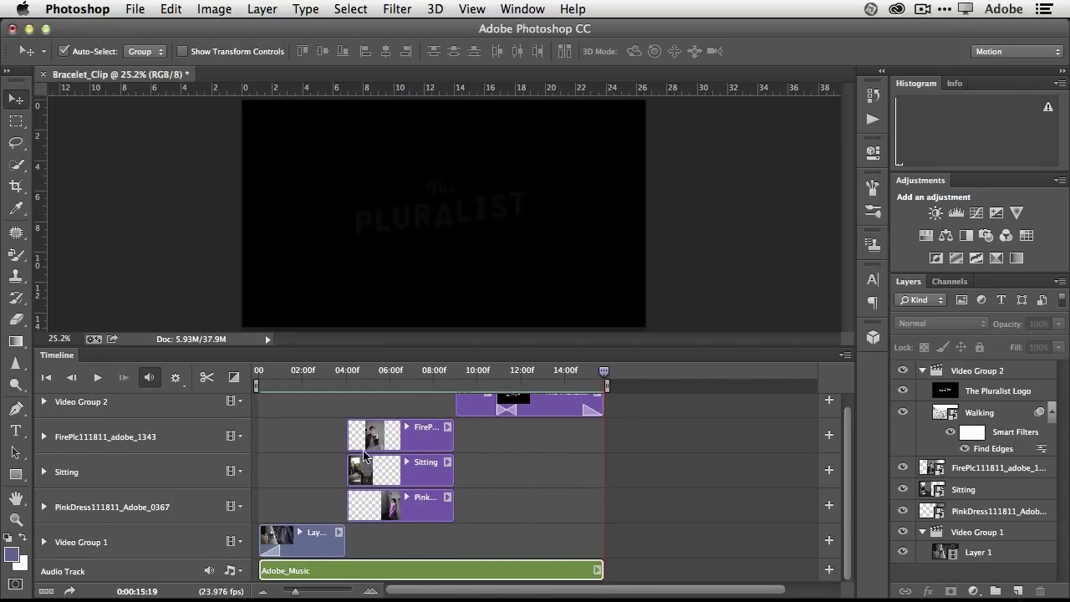
pyautogui.click(427, 373)
pyautogui.moveTo(426, 372); pyautogui.dragTo(246, 375)
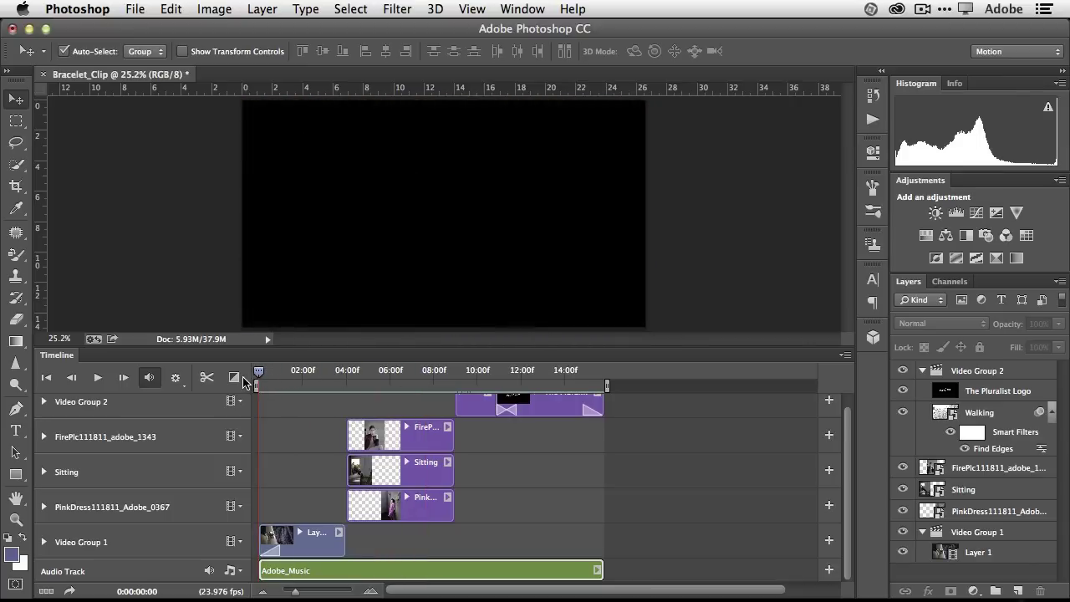
pyautogui.press('space')
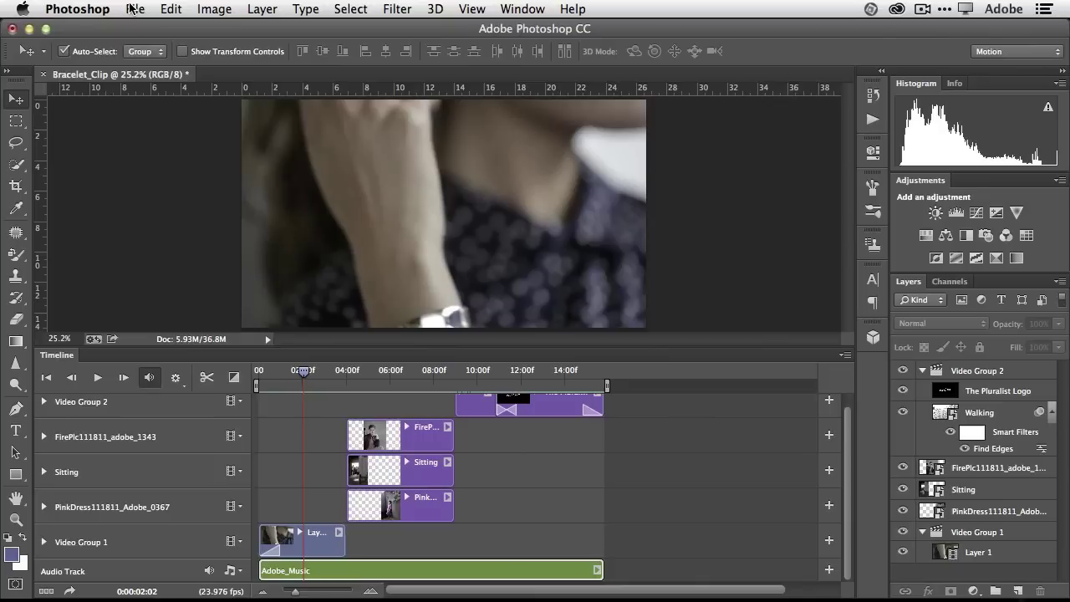
# Step: Start a video render of the document and choose Adobe Media Encoder as the output method
pyautogui.click(133, 8)
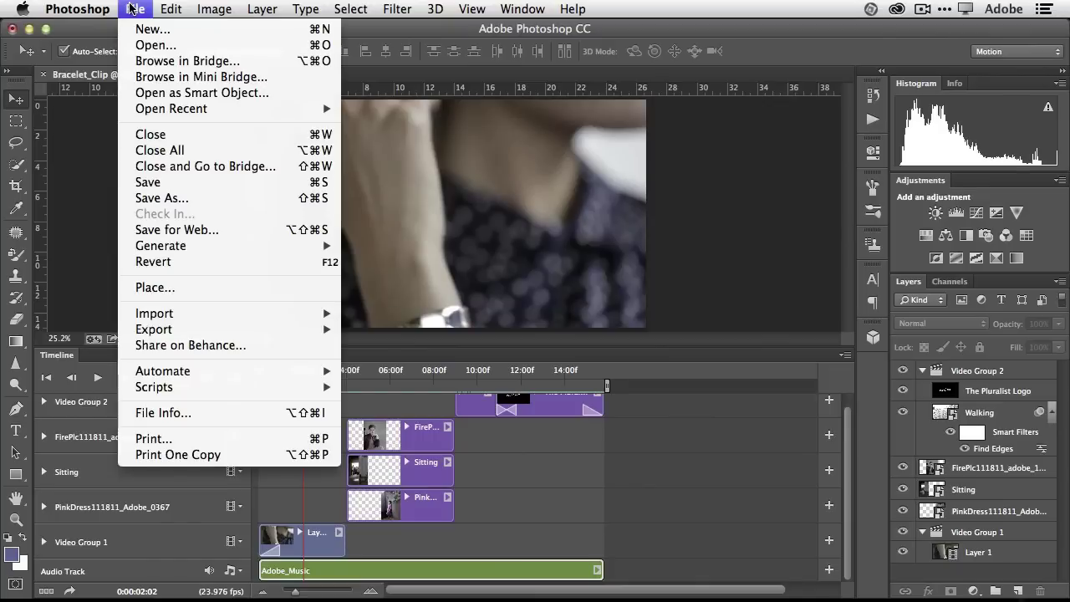
pyautogui.moveTo(222, 329)
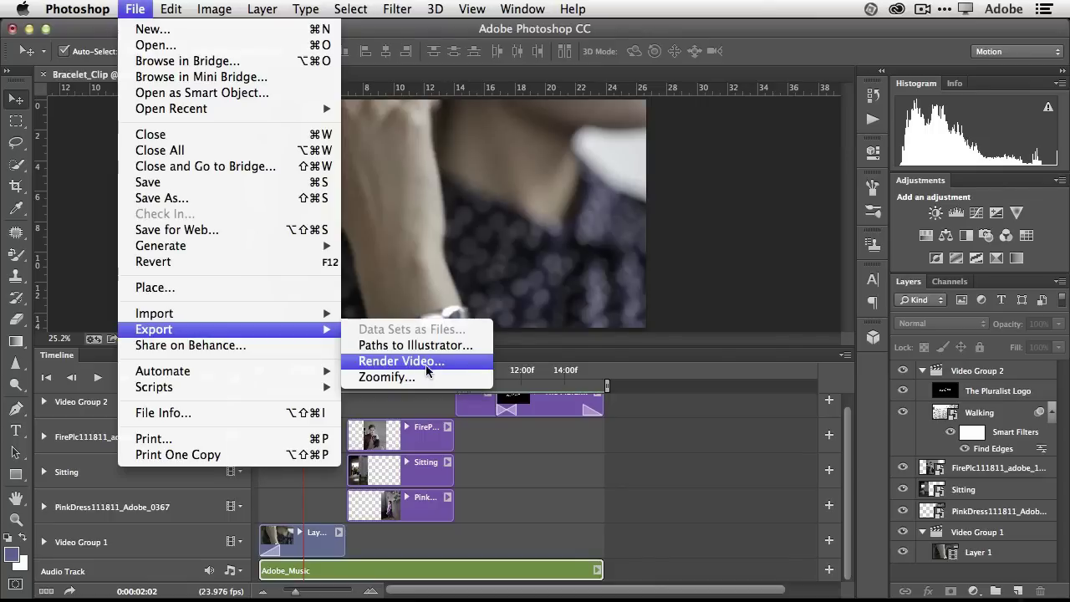
pyautogui.click(401, 362)
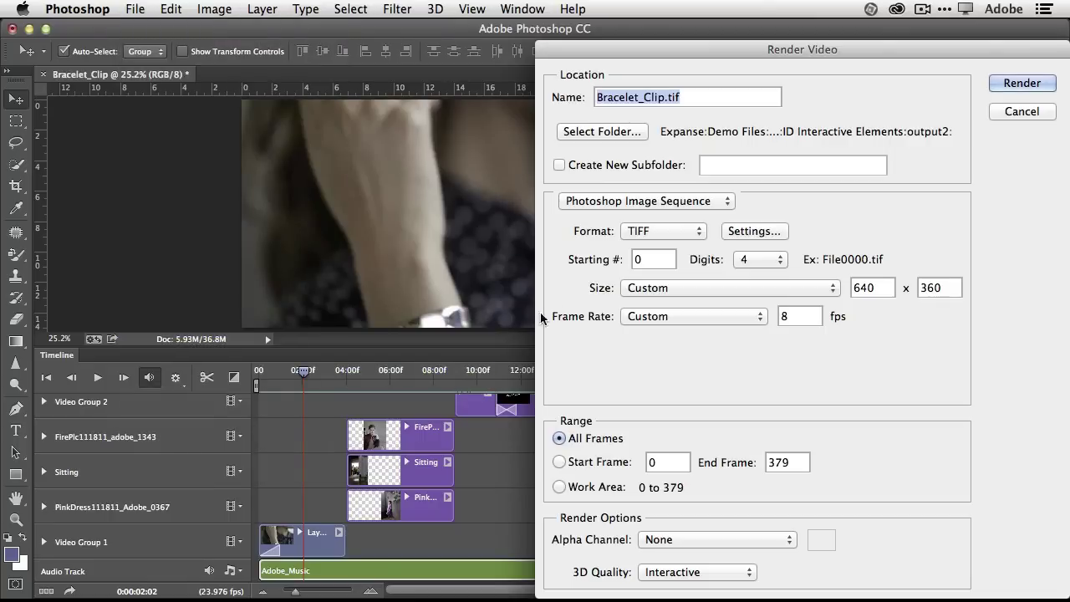
pyautogui.click(629, 200)
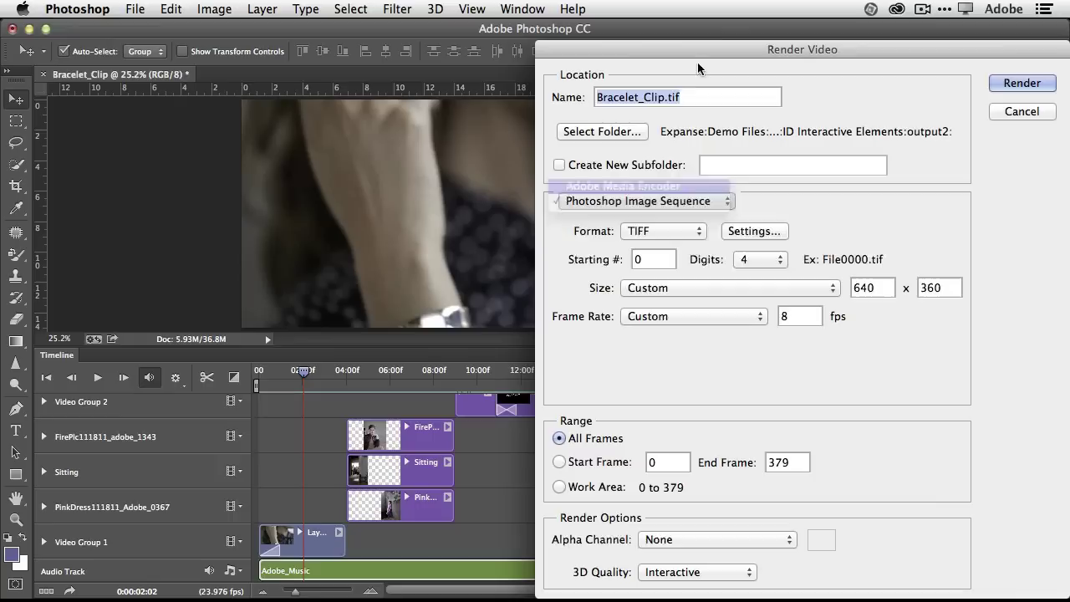
pyautogui.press('Return')
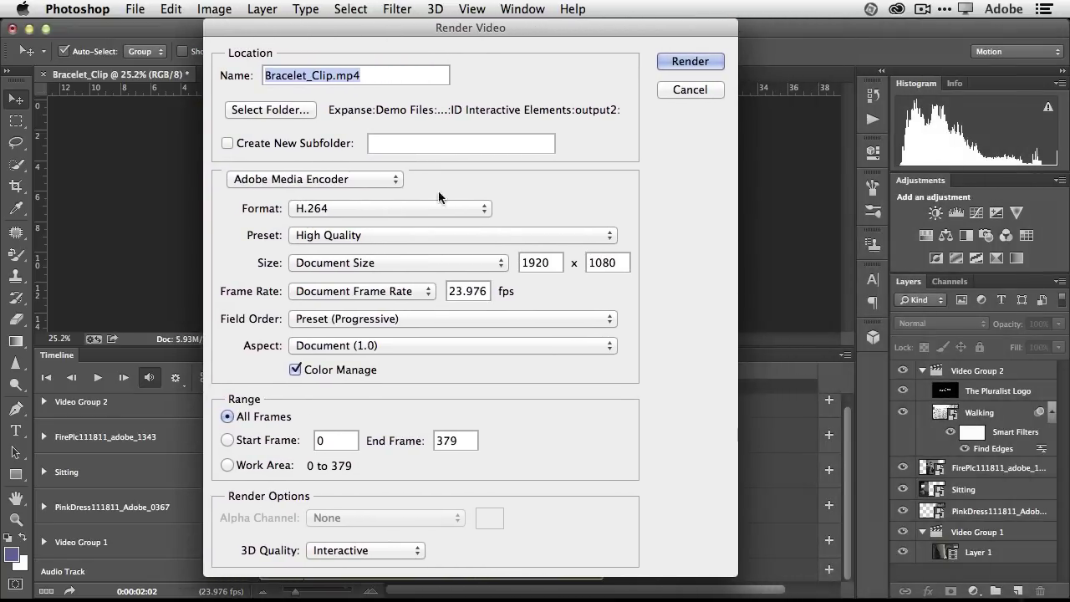
# Step: Name the rendered video file PluralistVideo.mp4
pyautogui.moveTo(335, 76); pyautogui.dragTo(260, 70)
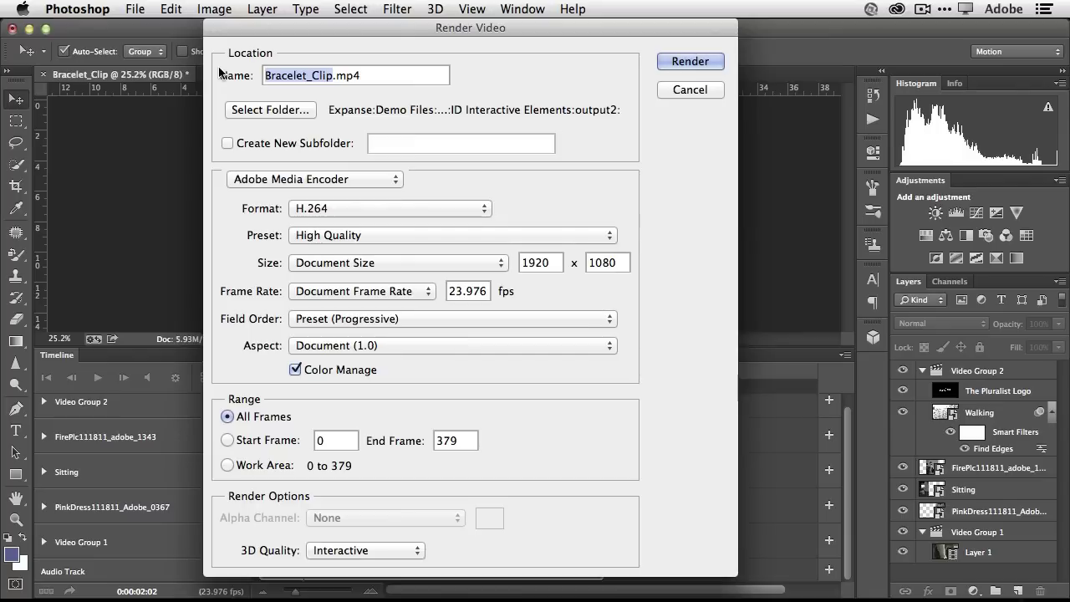
pyautogui.write('Plur')
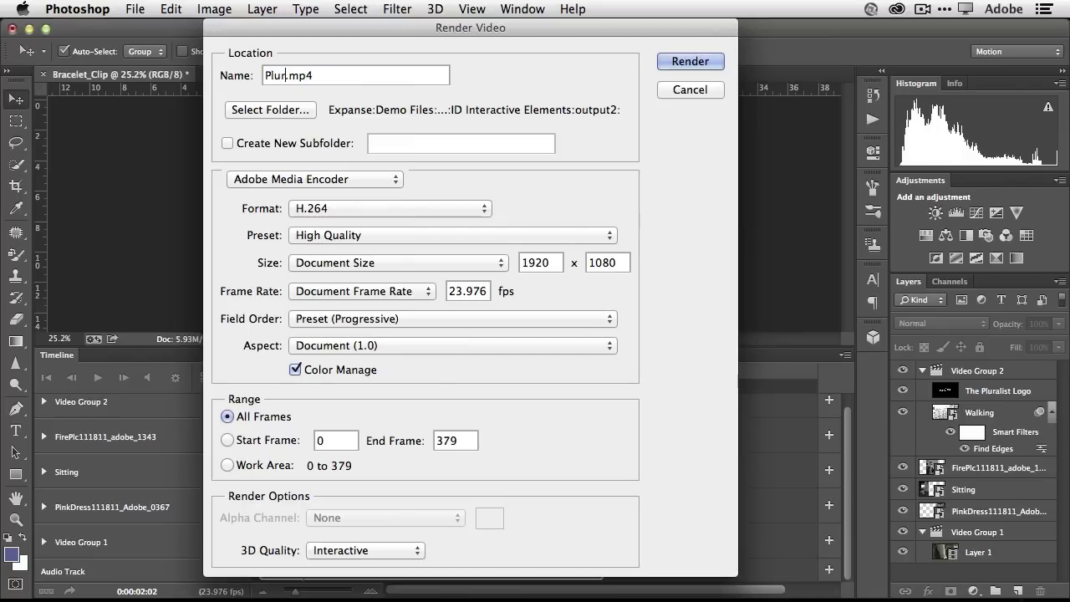
pyautogui.write('alist')
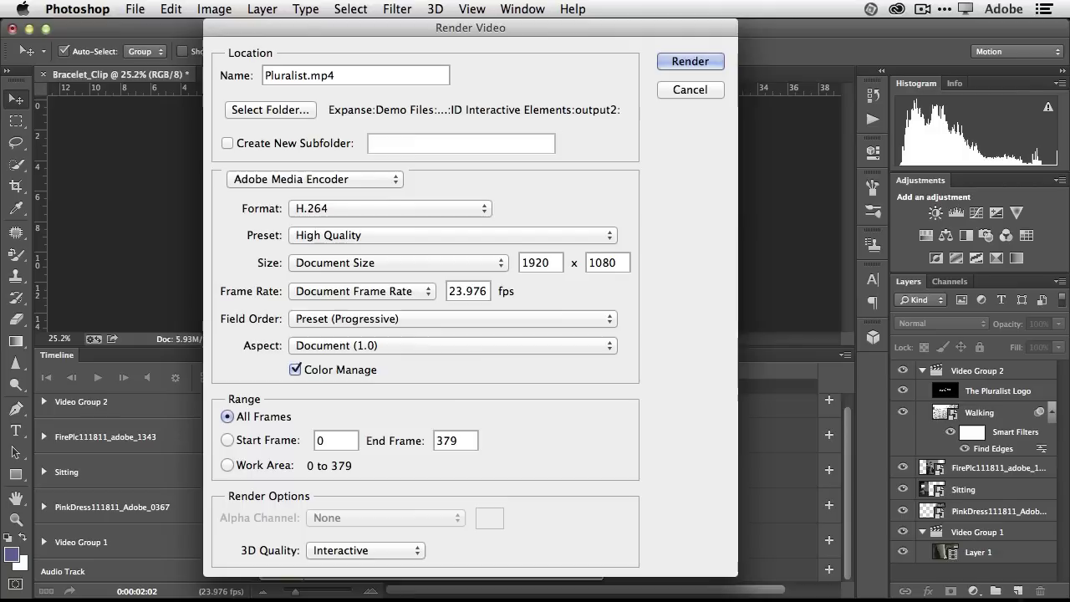
pyautogui.write('Video')
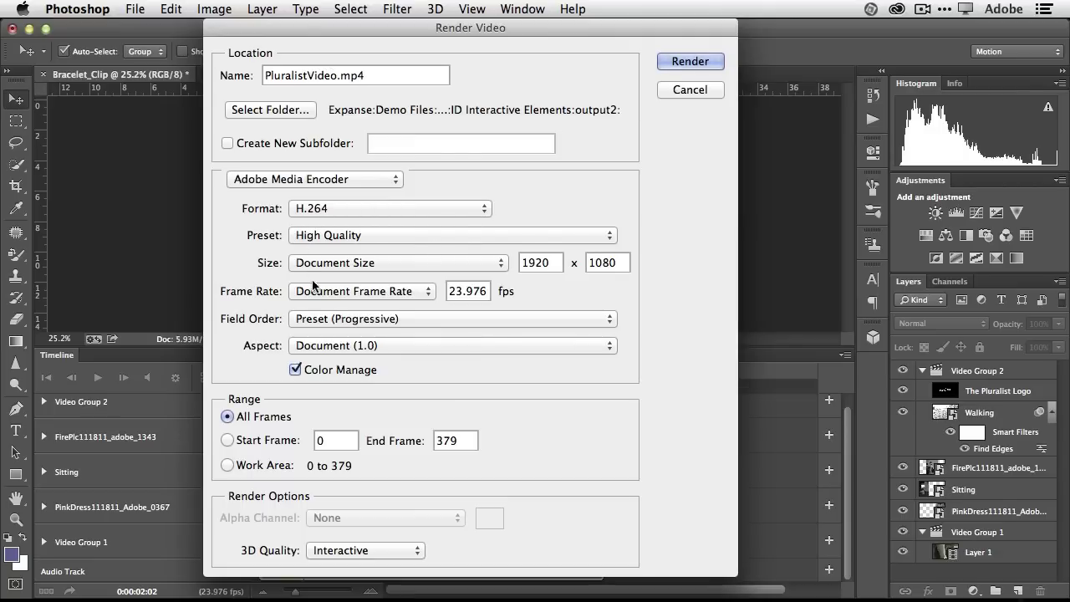
# Step: Apply the YouTube HD 1080p 29.97 preset to the H.264 output and render the video
pyautogui.click(385, 237)
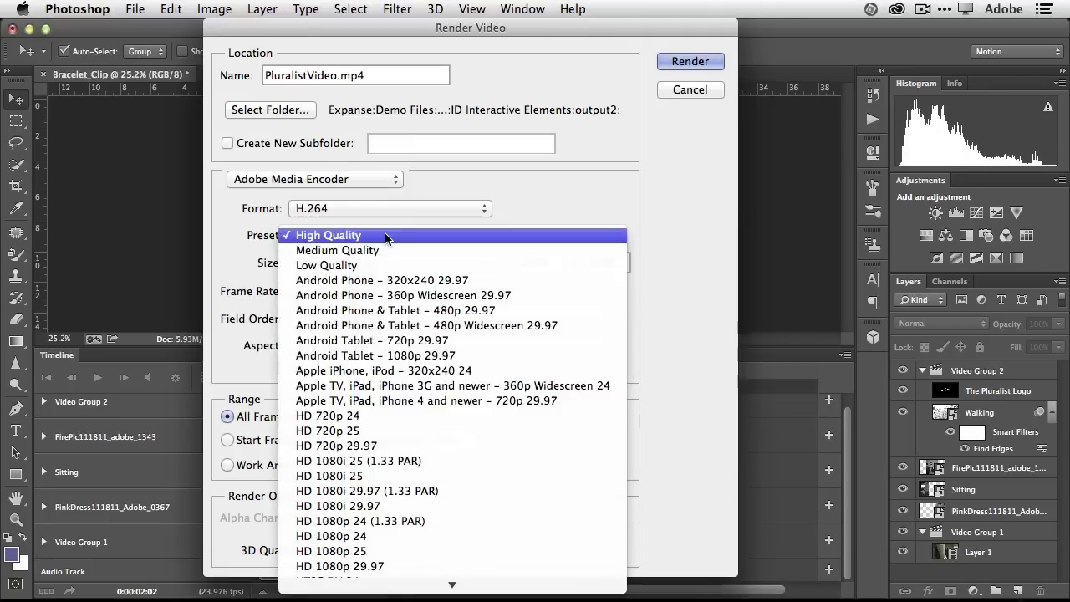
pyautogui.moveTo(448, 599)
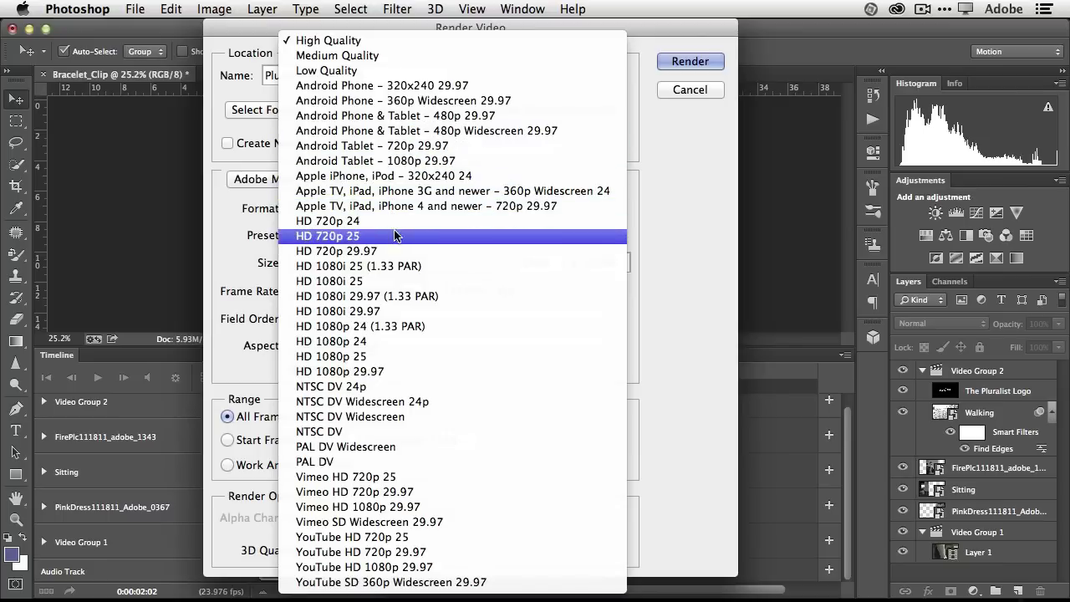
pyautogui.click(473, 566)
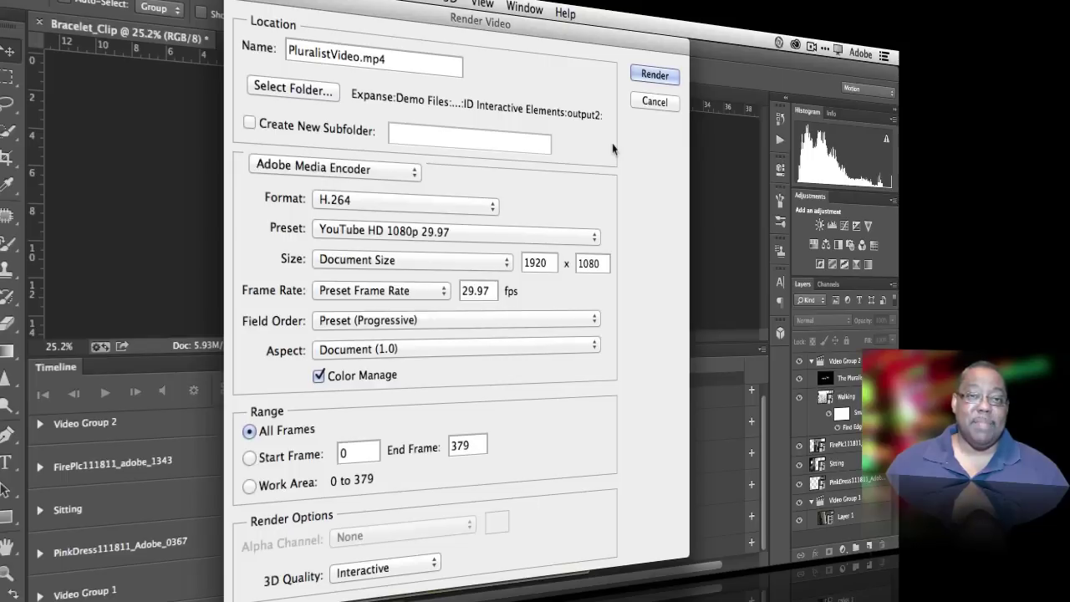
pyautogui.click(645, 74)
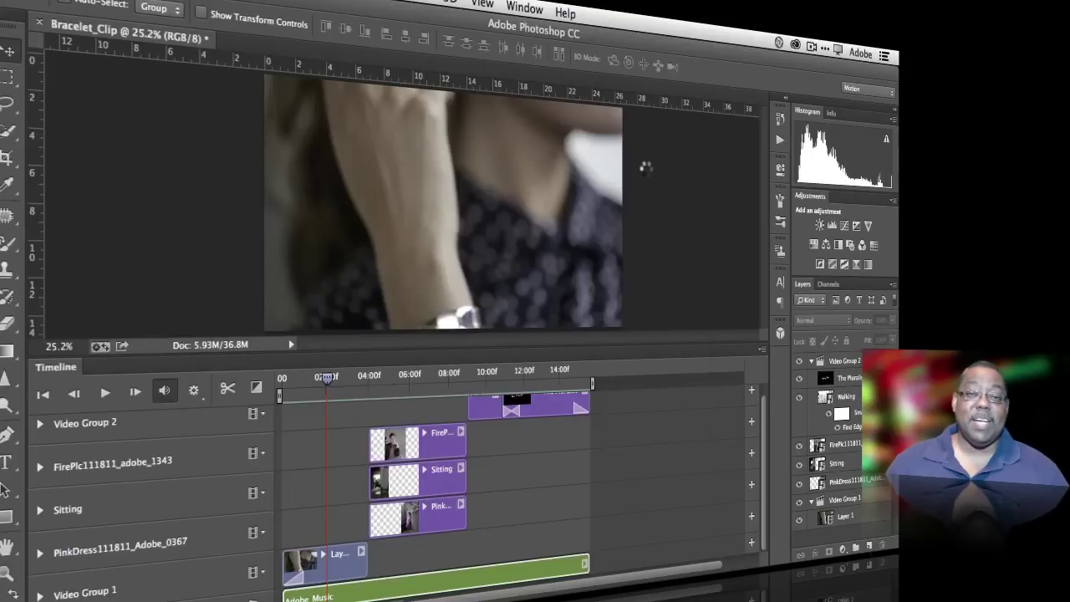